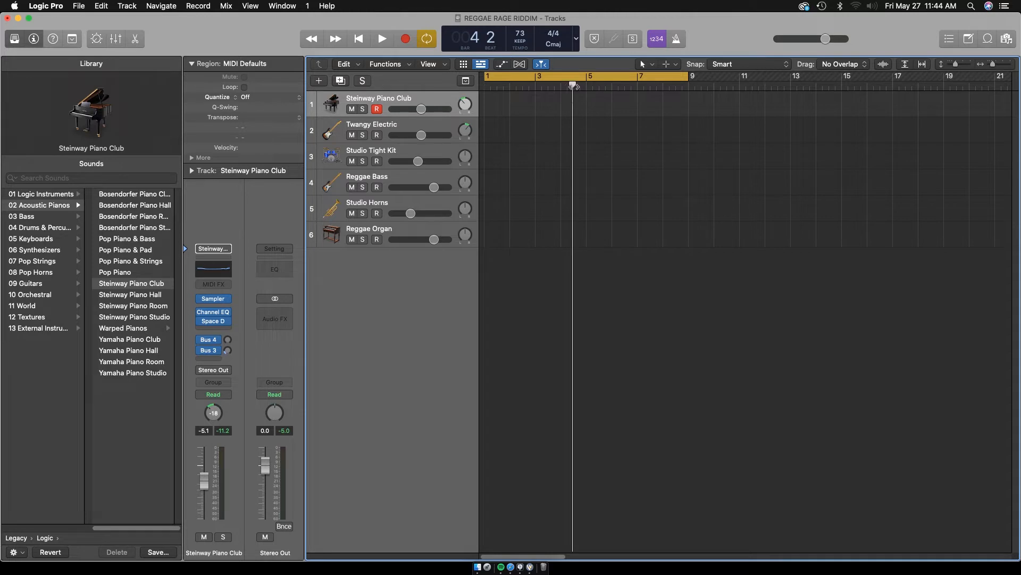
Return the playhead to the start and inspect the Sampler instrument settings on the Steinway Piano Club track
{"action": "key", "text": "Return"}
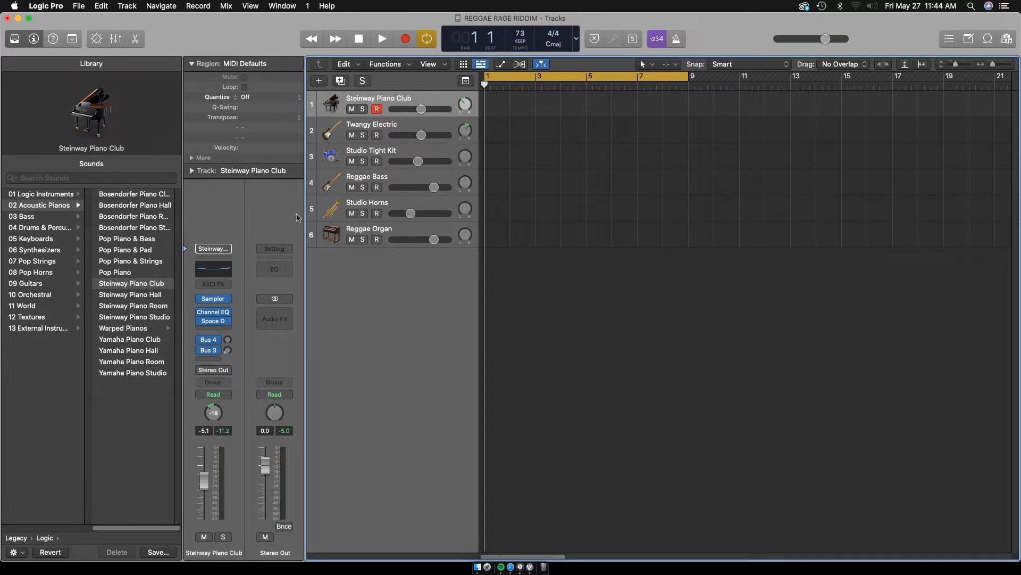
{"action": "mouse_move", "coordinate": [215, 300]}
{"action": "left_click", "coordinate": [215, 299]}
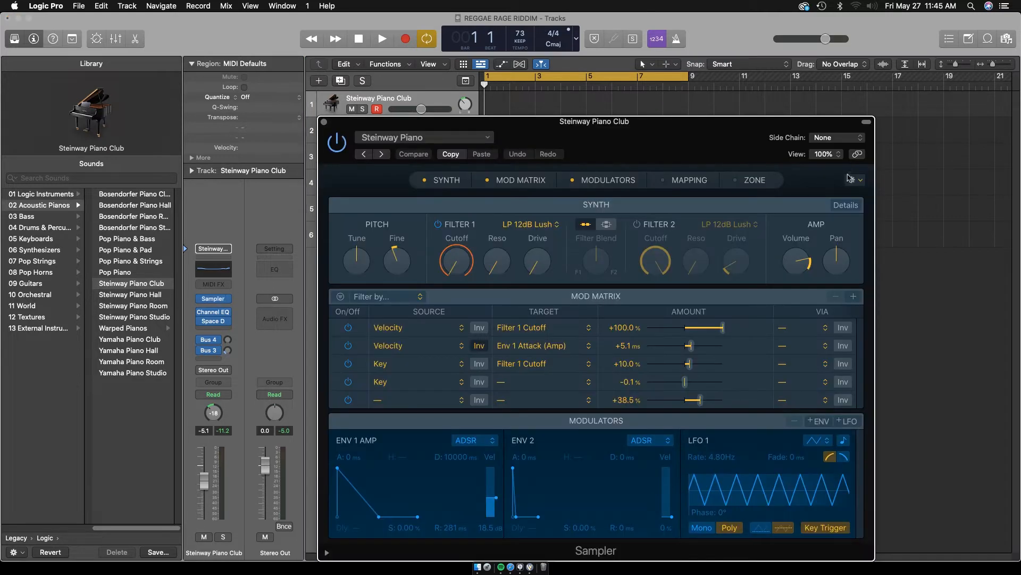
{"action": "left_click_drag", "start_coordinate": [689, 131], "coordinate": [797, 82]}
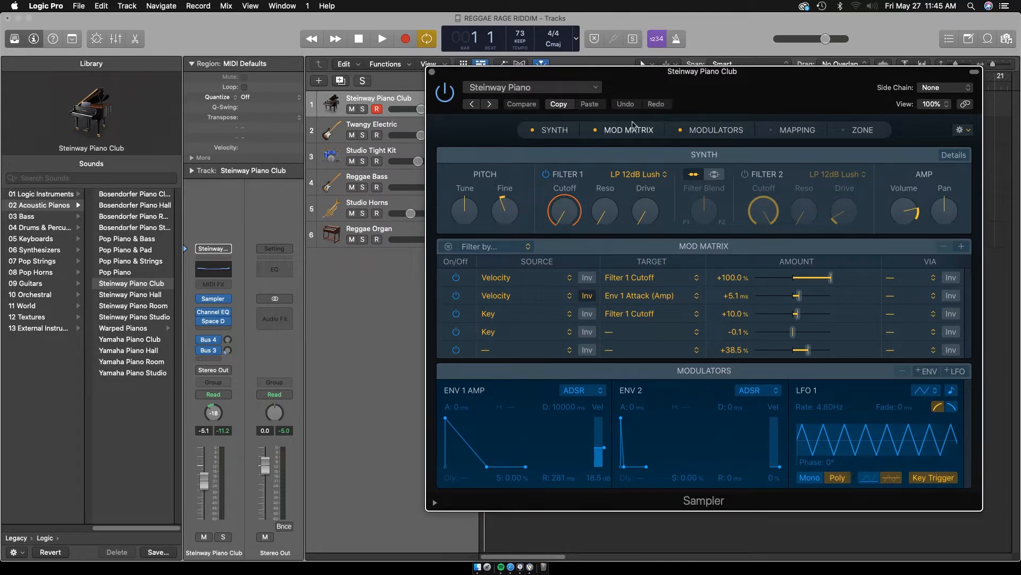
{"action": "left_click", "coordinate": [433, 71]}
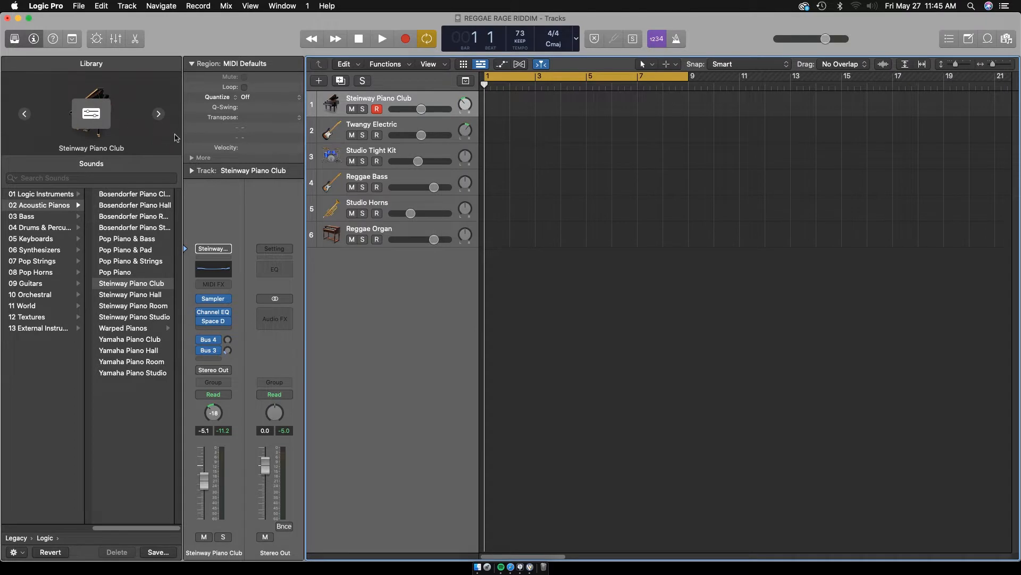
Review the Twangy Electric, Studio Tight Kit, Reggae Bass, Studio Horns and Reggae Organ tracks one after another
{"action": "left_click", "coordinate": [397, 126]}
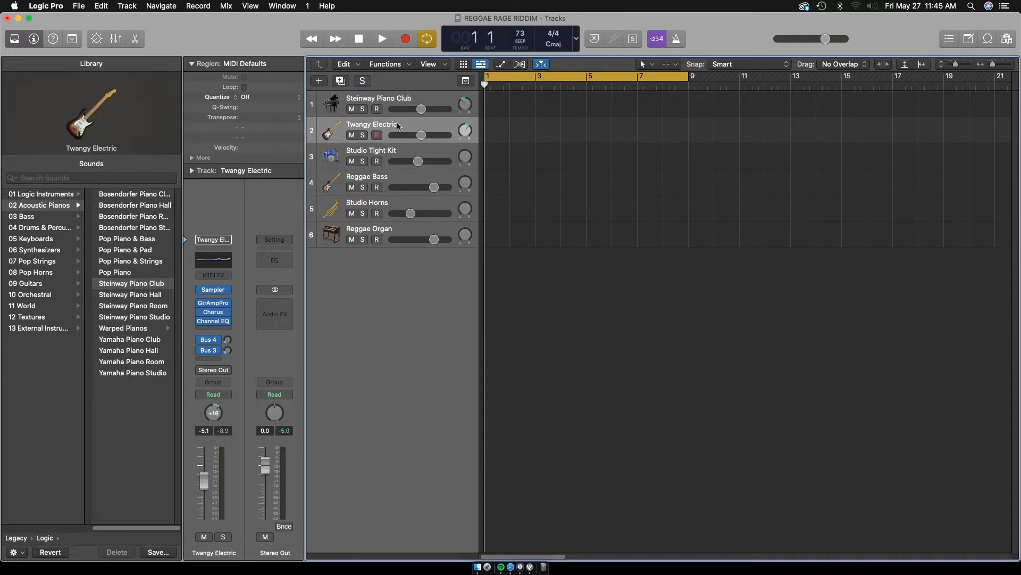
{"action": "left_click", "coordinate": [388, 149]}
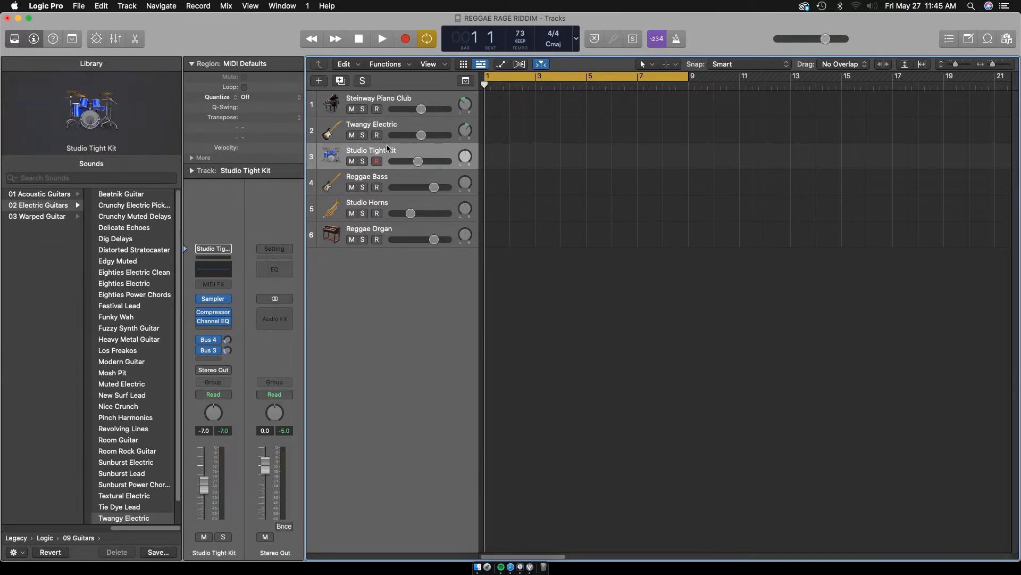
{"action": "left_click", "coordinate": [396, 180]}
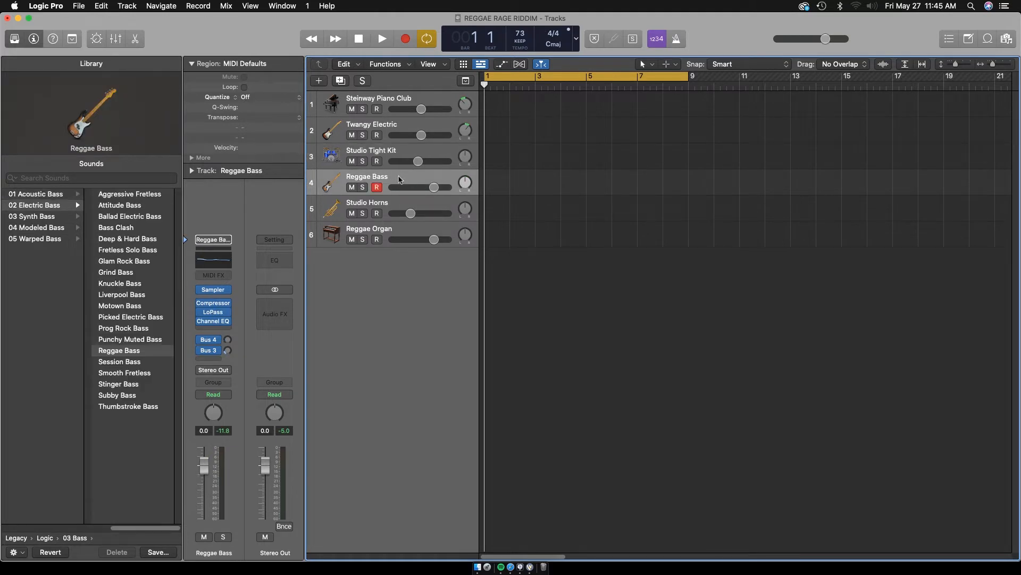
{"action": "left_click", "coordinate": [398, 200]}
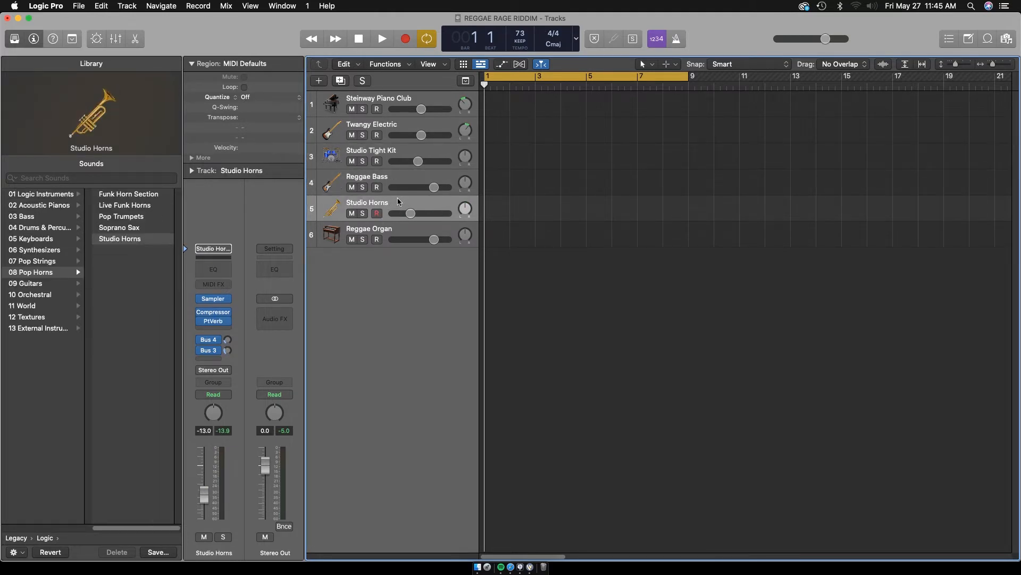
{"action": "left_click", "coordinate": [396, 231]}
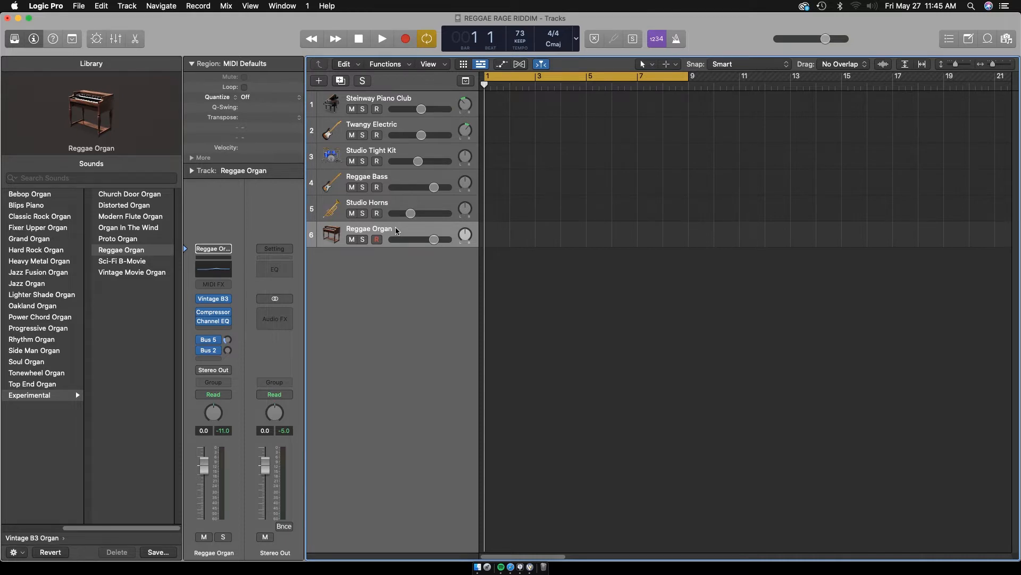
Record a four-bar staccato chord pattern on the Steinway Piano Club track with the Piano Roll open
{"action": "left_click", "coordinate": [401, 99]}
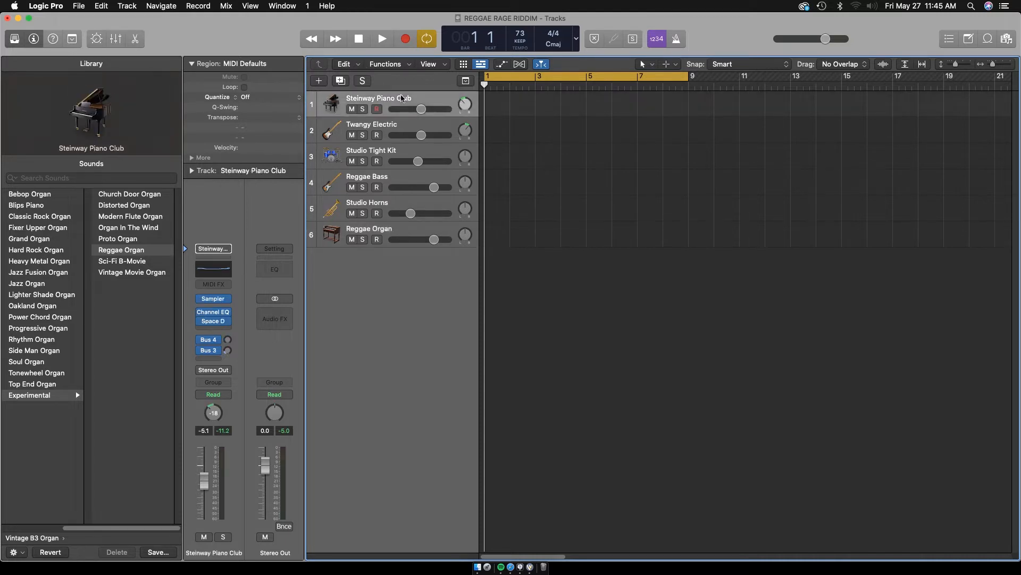
{"action": "key", "text": "e"}
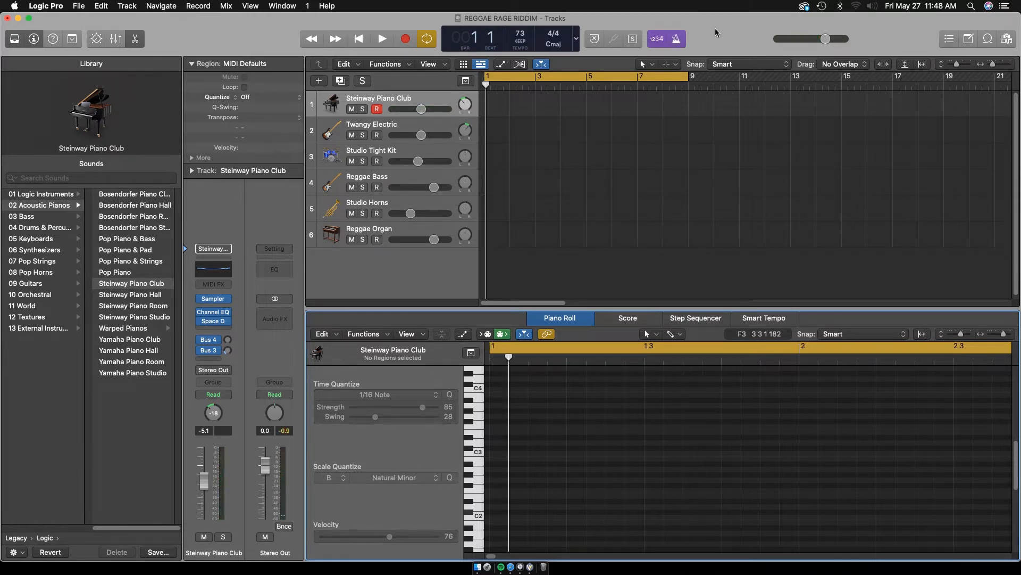
{"action": "key", "text": "r"}
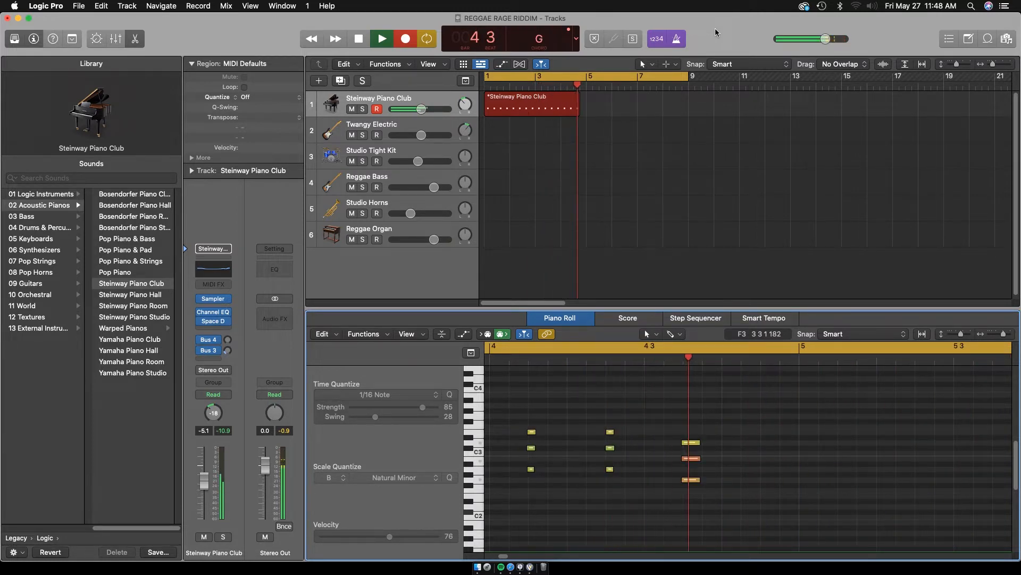
{"action": "key", "text": "space"}
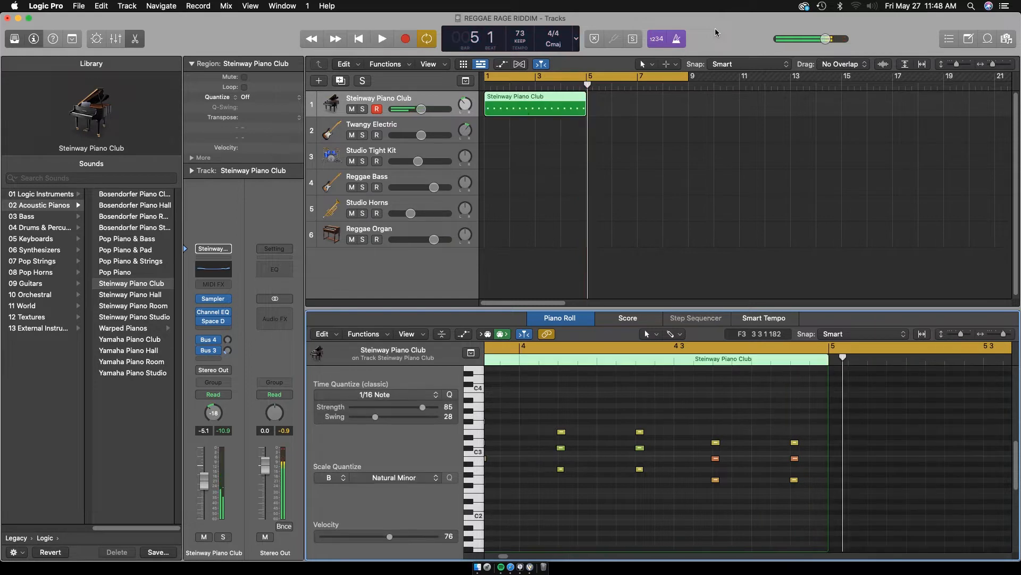
Shorten the cycle range to end at bar 5 and play back the recorded piano region
{"action": "left_click_drag", "start_coordinate": [691, 77], "coordinate": [587, 80]}
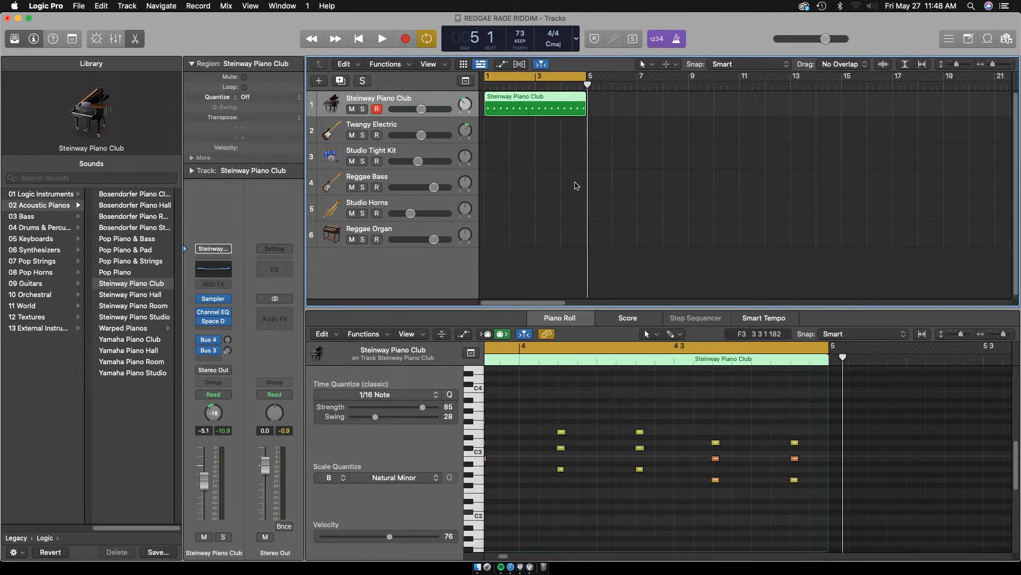
{"action": "key", "text": "space"}
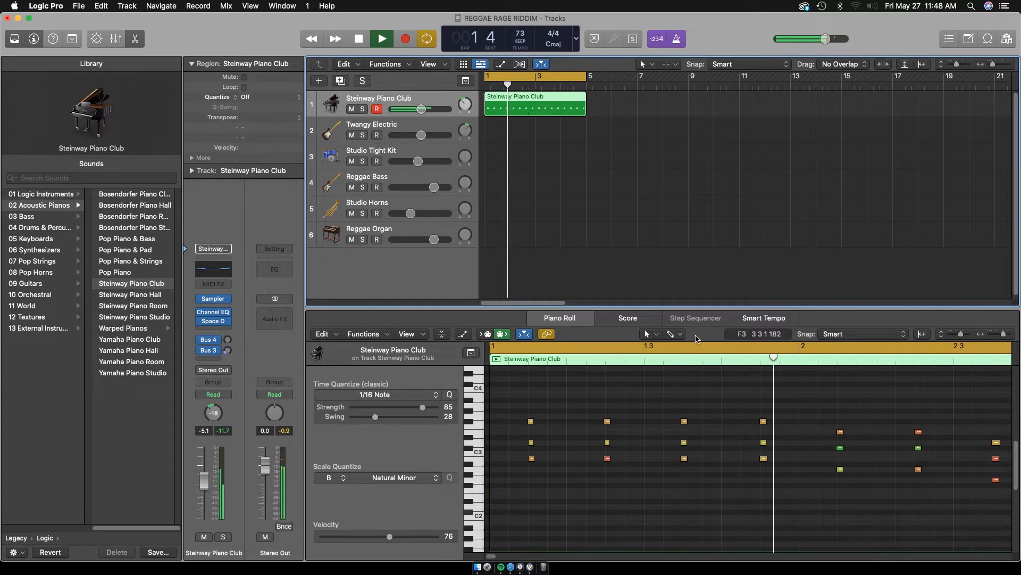
{"action": "key", "text": "space"}
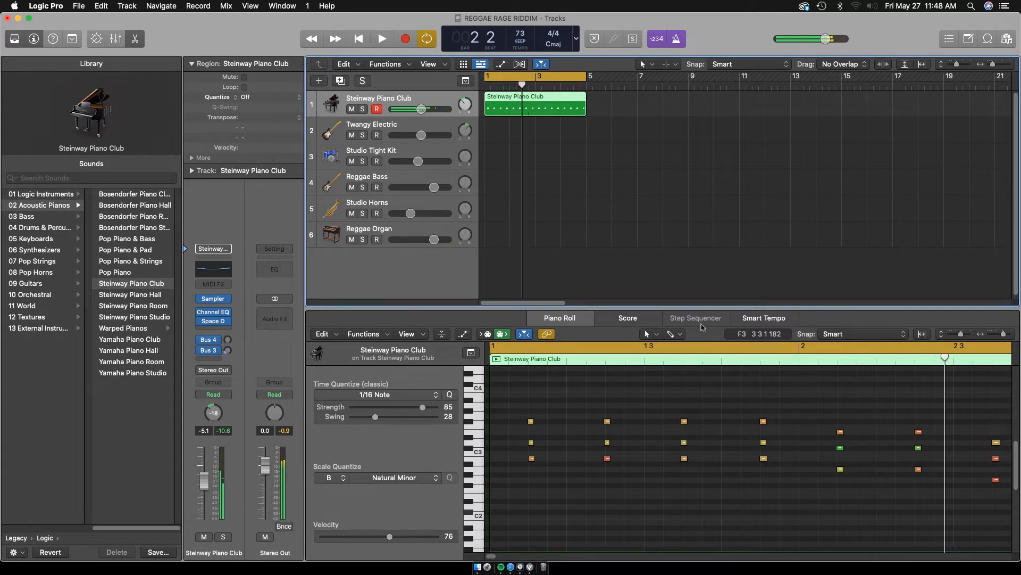
Quantize the Steinway Piano Club region to 1/16 Note
{"action": "left_click", "coordinate": [711, 286]}
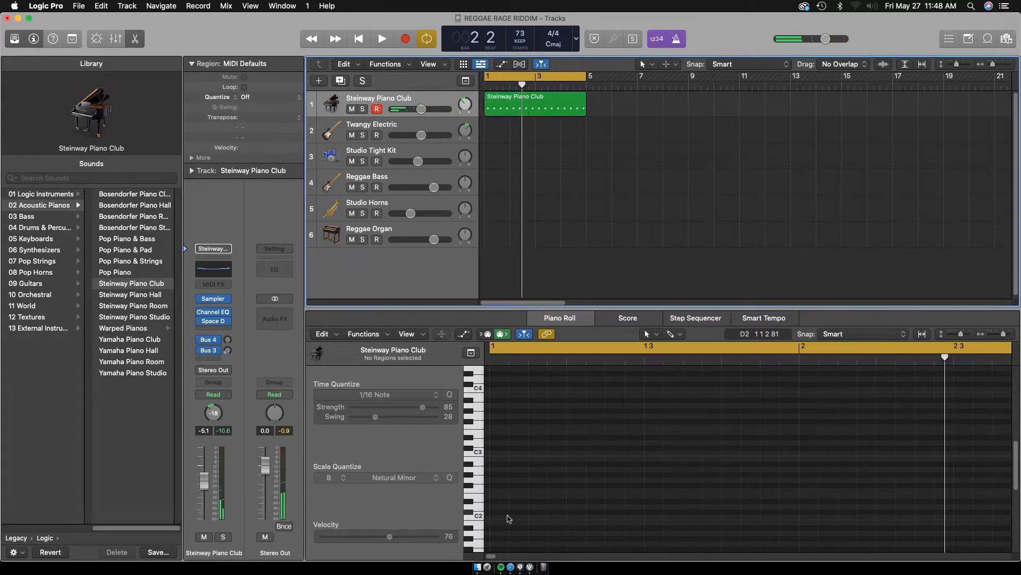
{"action": "left_click", "coordinate": [479, 557]}
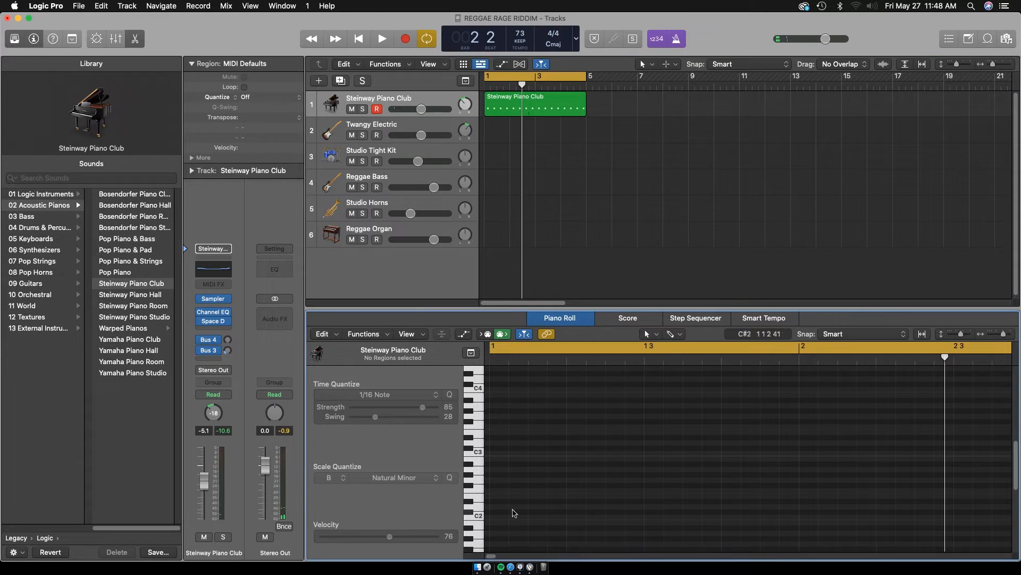
{"action": "left_click", "coordinate": [537, 100]}
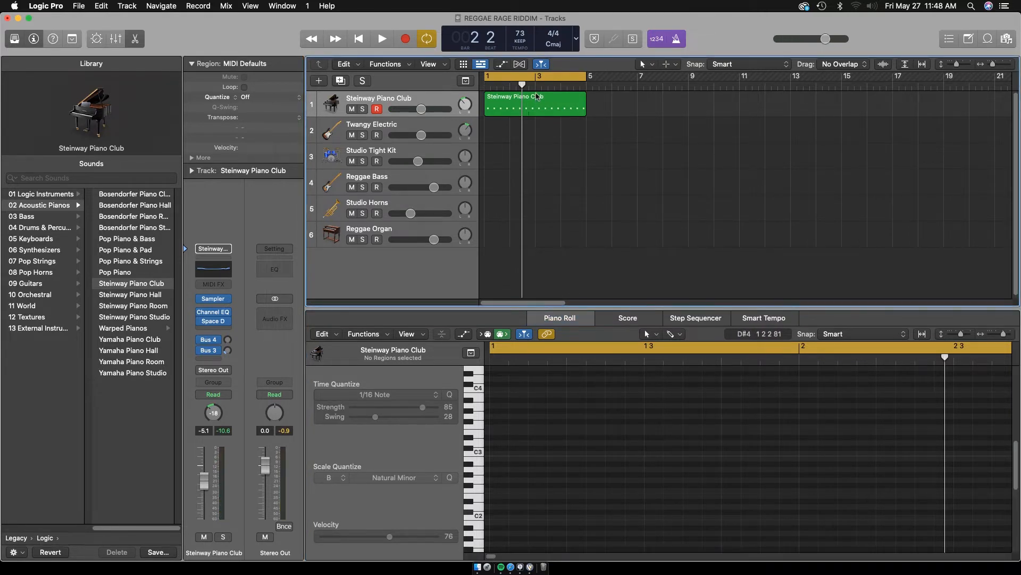
{"action": "key", "text": "q"}
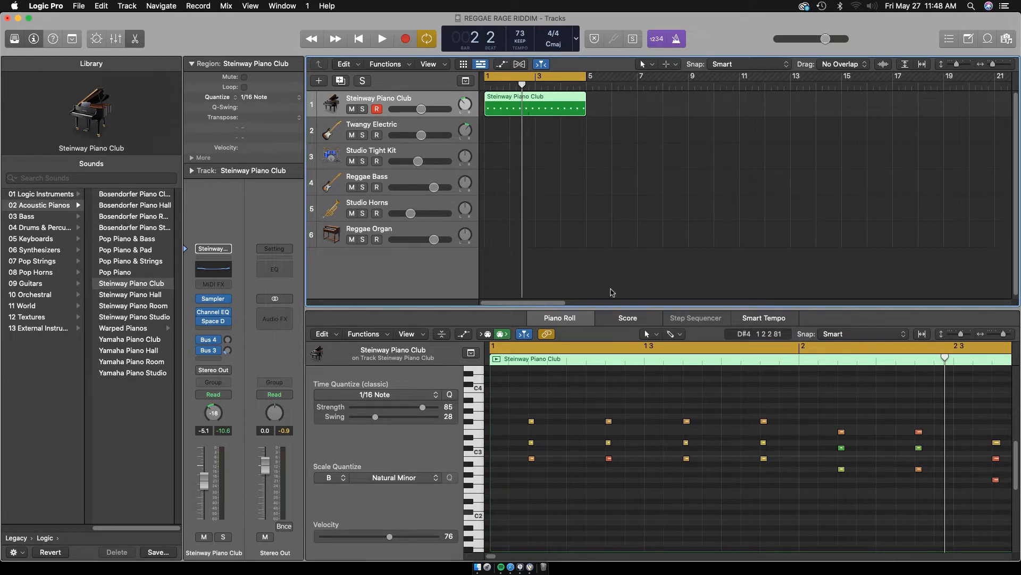
Play back the quantized piano region from bar 1 and check its notes across all four bars
{"action": "key", "text": "space"}
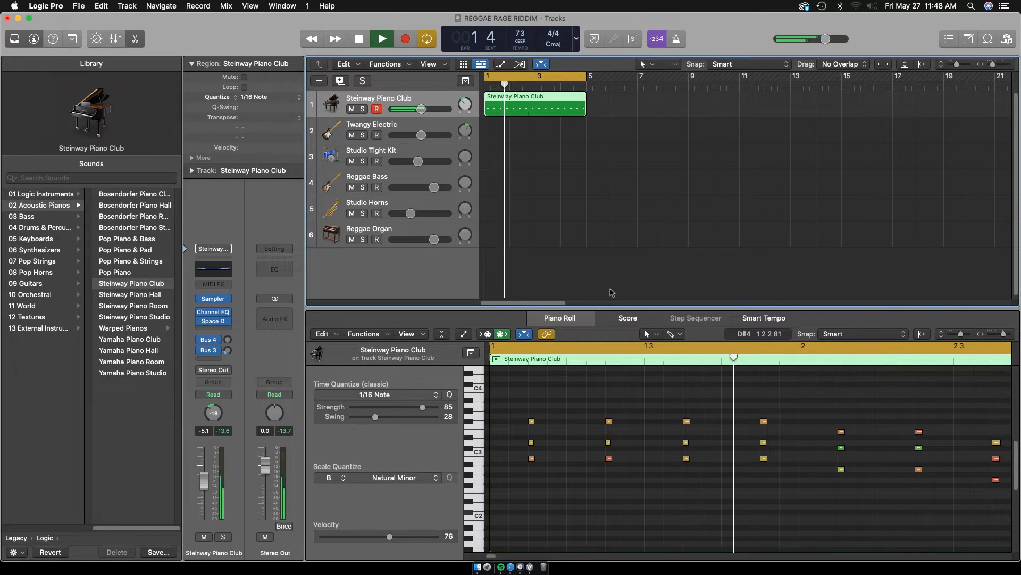
{"action": "key", "text": "space"}
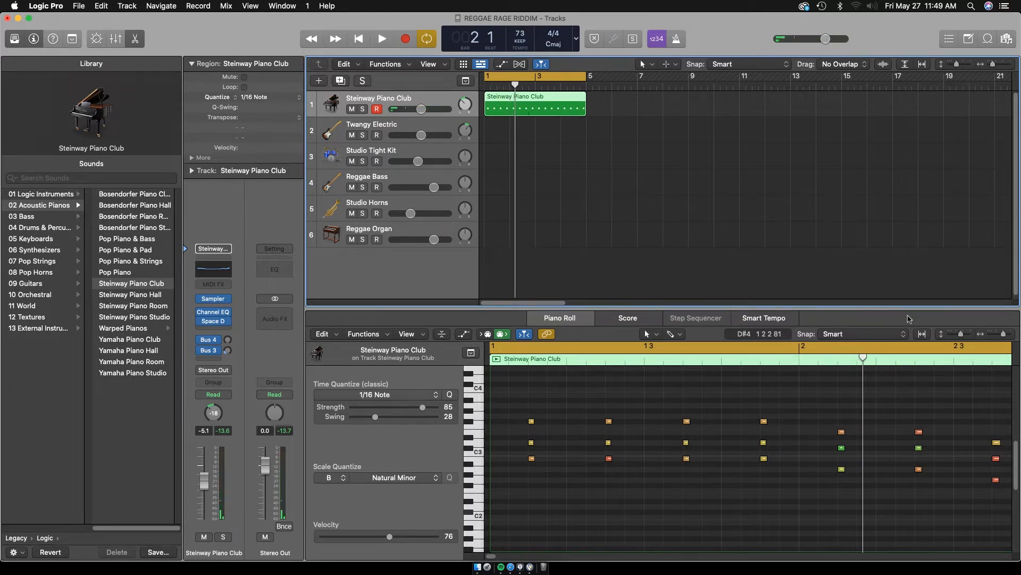
{"action": "left_click_drag", "start_coordinate": [1005, 333], "coordinate": [1000, 333]}
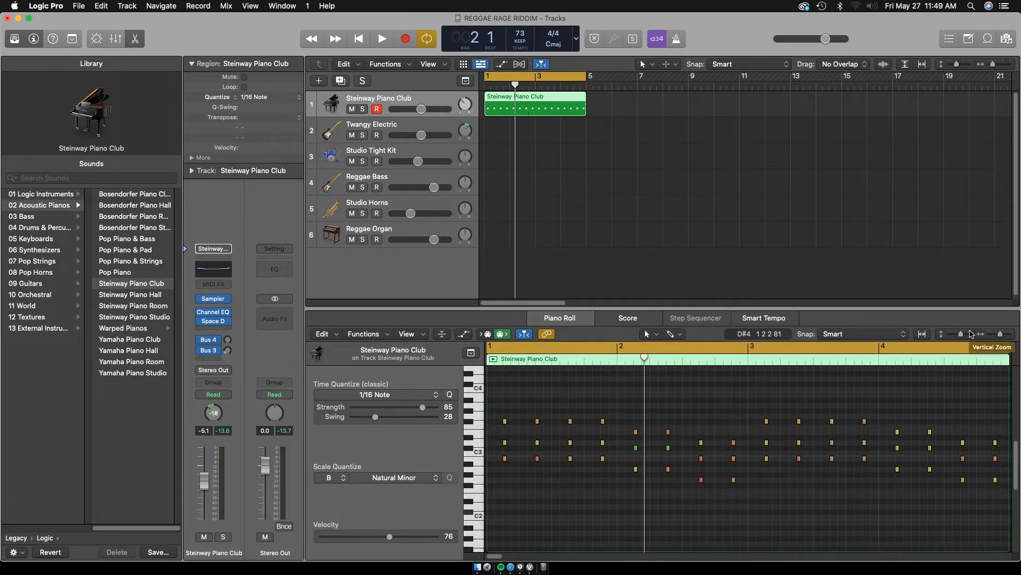
{"action": "key", "text": "space"}
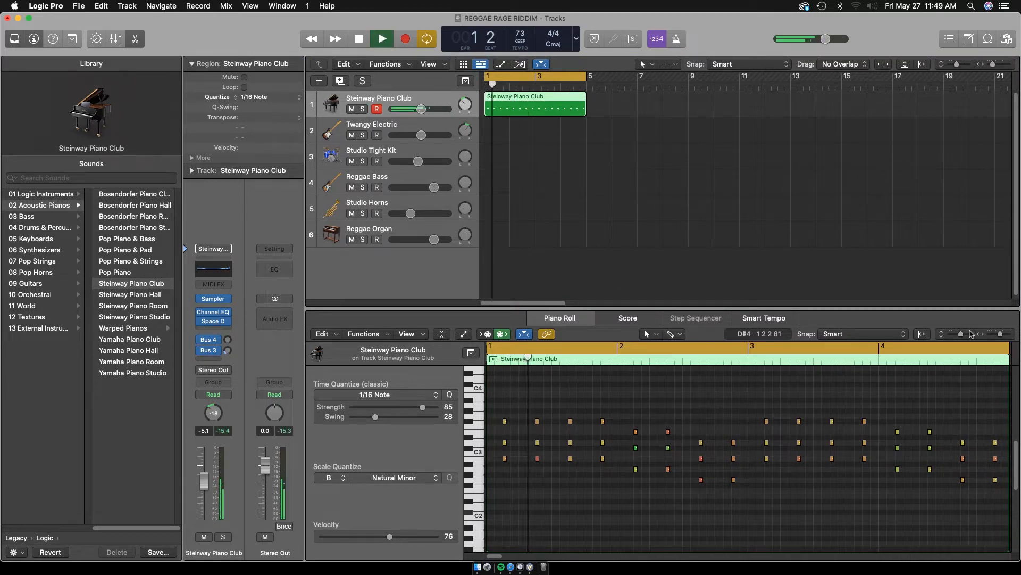
{"action": "key", "text": "space"}
Select all notes in the piano region and set their quantize swing to 30
{"action": "left_click", "coordinate": [674, 403]}
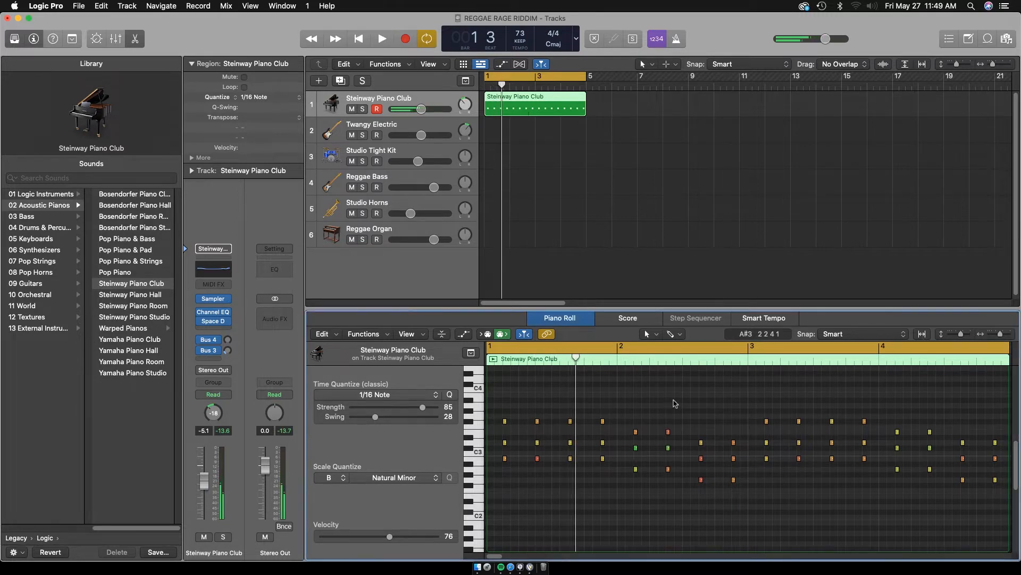
{"action": "key", "text": "super+a"}
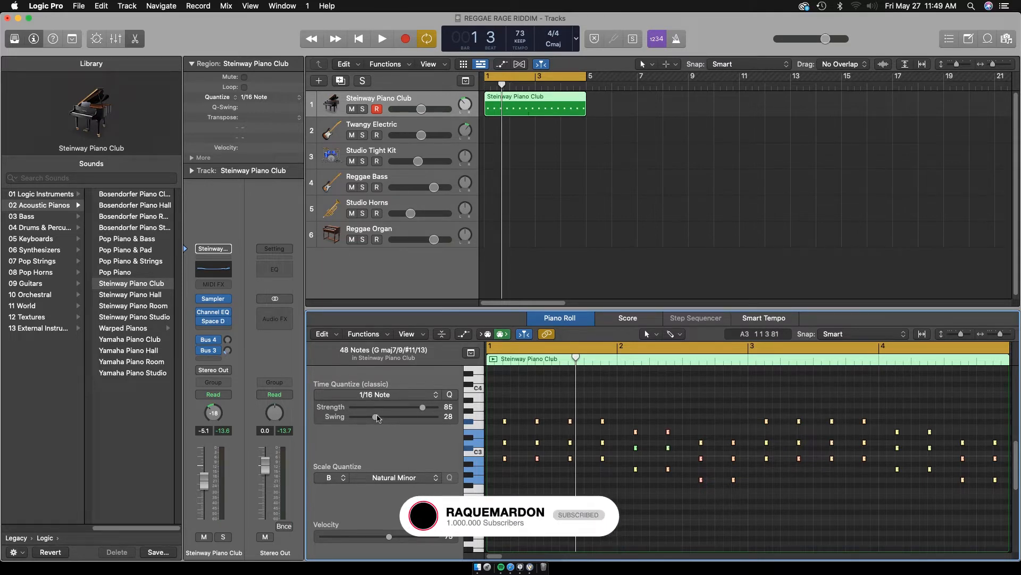
{"action": "mouse_move", "coordinate": [383, 417]}
{"action": "left_mouse_down"}
{"action": "mouse_move", "coordinate": [414, 418]}
{"action": "mouse_move", "coordinate": [355, 416]}
{"action": "mouse_move", "coordinate": [377, 417]}
{"action": "left_mouse_up"}
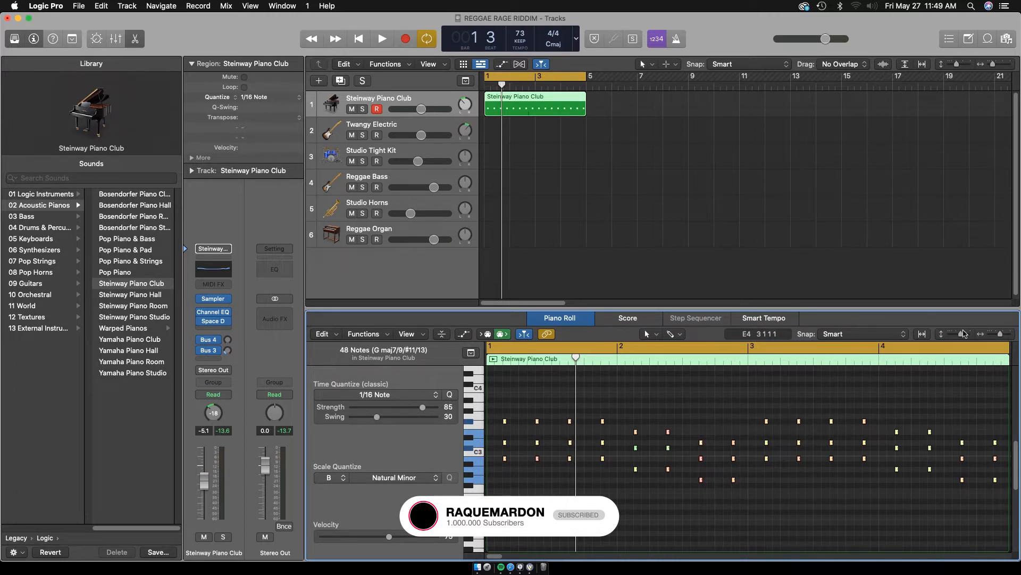
Set the selected piano notes' quantize strength to 100 and swing to 0
{"action": "left_click_drag", "start_coordinate": [964, 334], "coordinate": [1006, 334]}
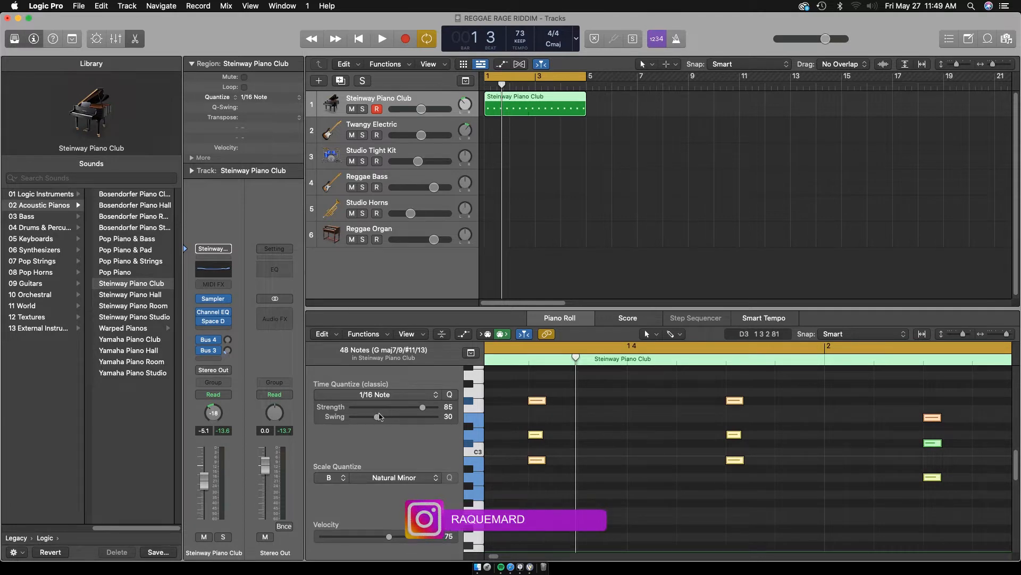
{"action": "left_click_drag", "start_coordinate": [377, 417], "coordinate": [438, 412]}
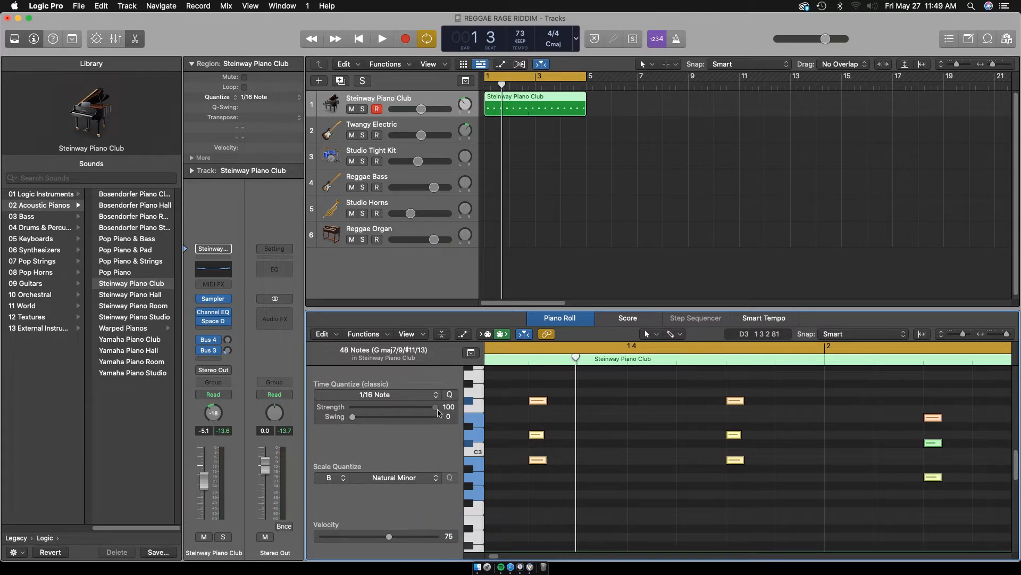
{"action": "left_click_drag", "start_coordinate": [376, 417], "coordinate": [490, 404]}
Shift all the piano notes slightly later with snapping off, and set the Piano Roll snap back to Smart
{"action": "left_click", "coordinate": [590, 418]}
{"action": "key", "text": "super+a"}
{"action": "left_click", "coordinate": [826, 334]}
{"action": "left_click", "coordinate": [828, 335]}
{"action": "left_click_drag", "start_coordinate": [539, 403], "coordinate": [543, 404]}
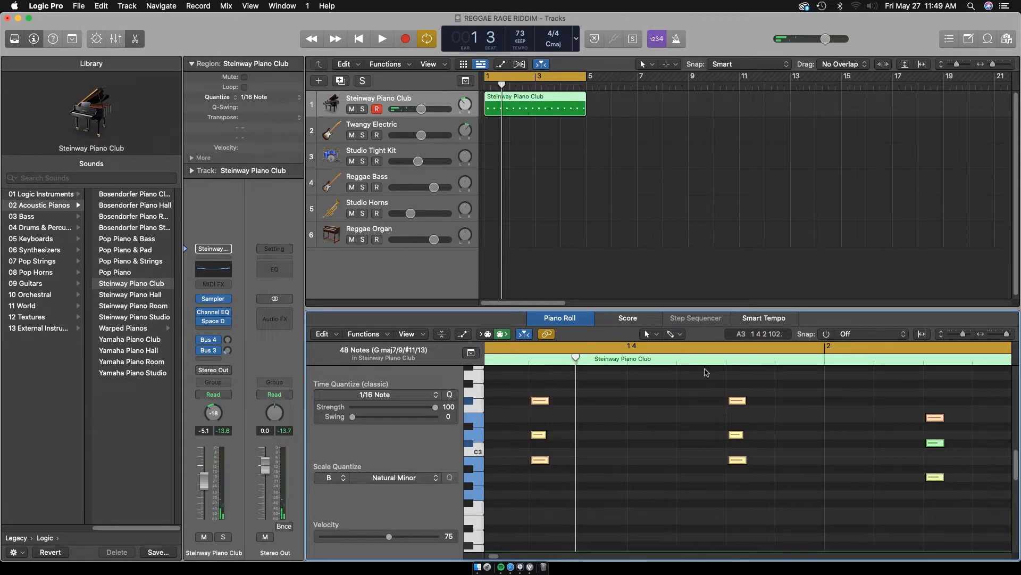
{"action": "left_click", "coordinate": [828, 338]}
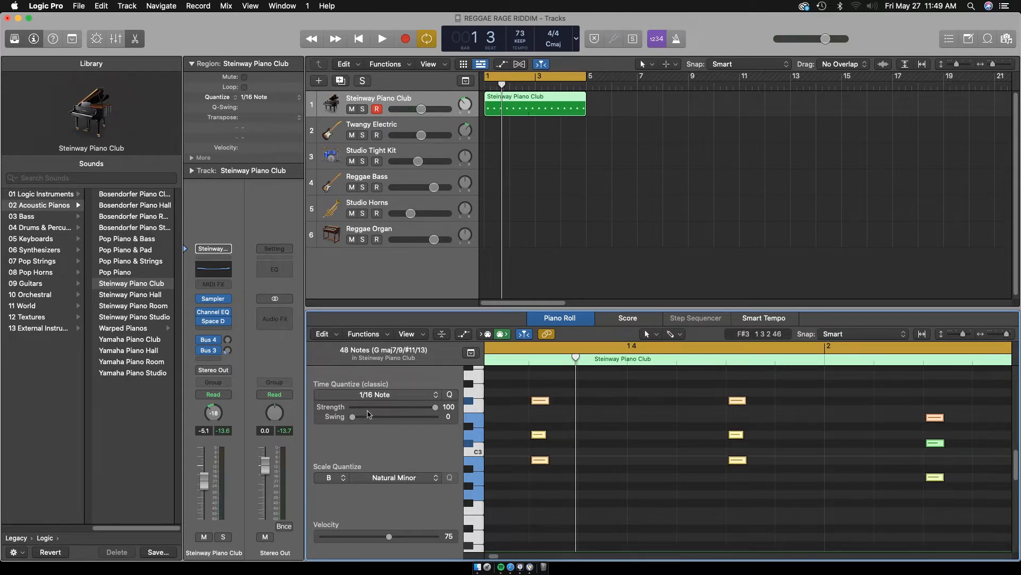
Set the selected piano notes' quantize strength to 75 and swing to 71, and play back the result
{"action": "left_click_drag", "start_coordinate": [352, 416], "coordinate": [357, 416]}
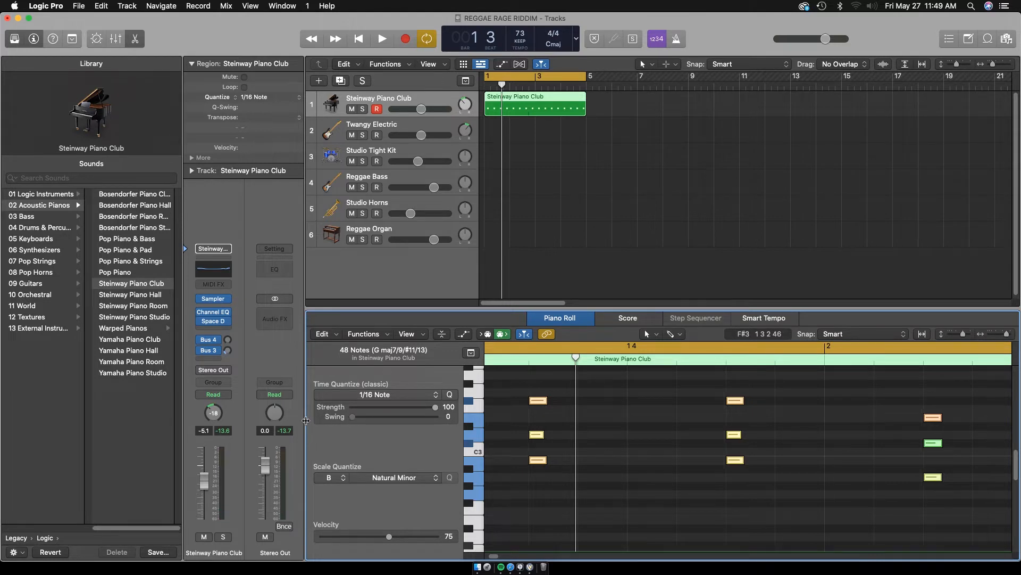
{"action": "left_click_drag", "start_coordinate": [427, 407], "coordinate": [396, 408]}
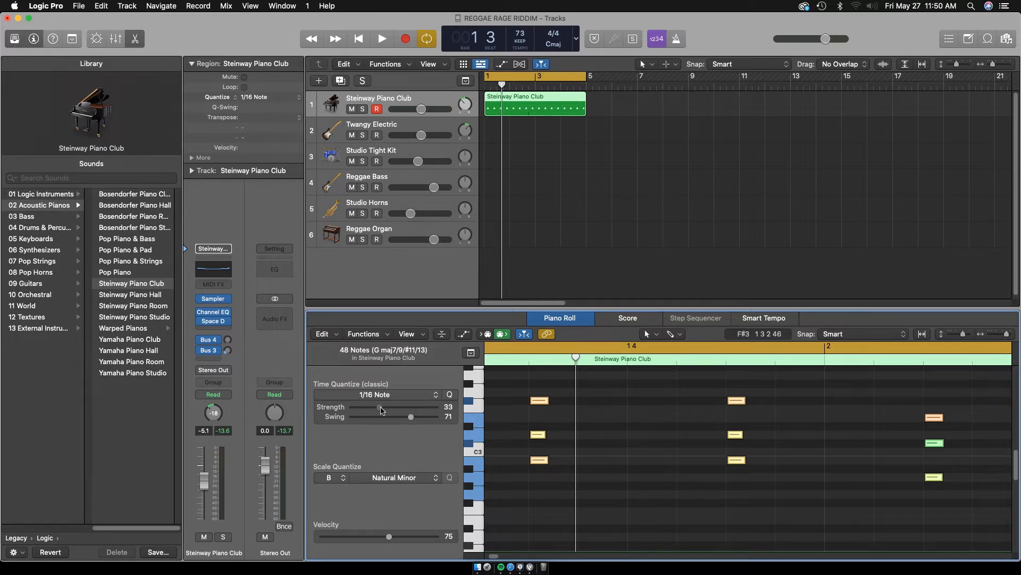
{"action": "left_click_drag", "start_coordinate": [379, 410], "coordinate": [409, 411]}
{"action": "key", "text": "space"}
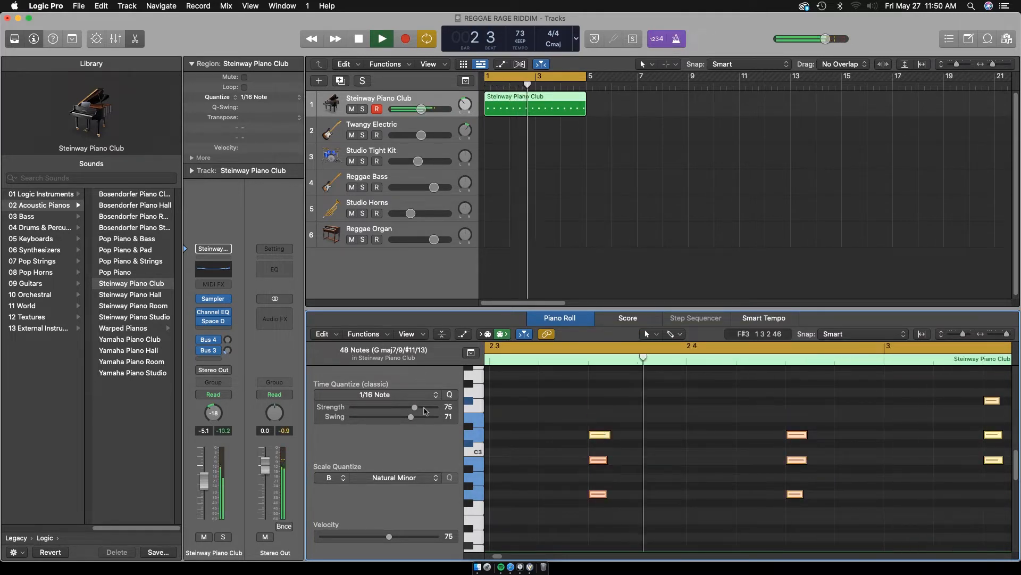
{"action": "key", "text": "space"}
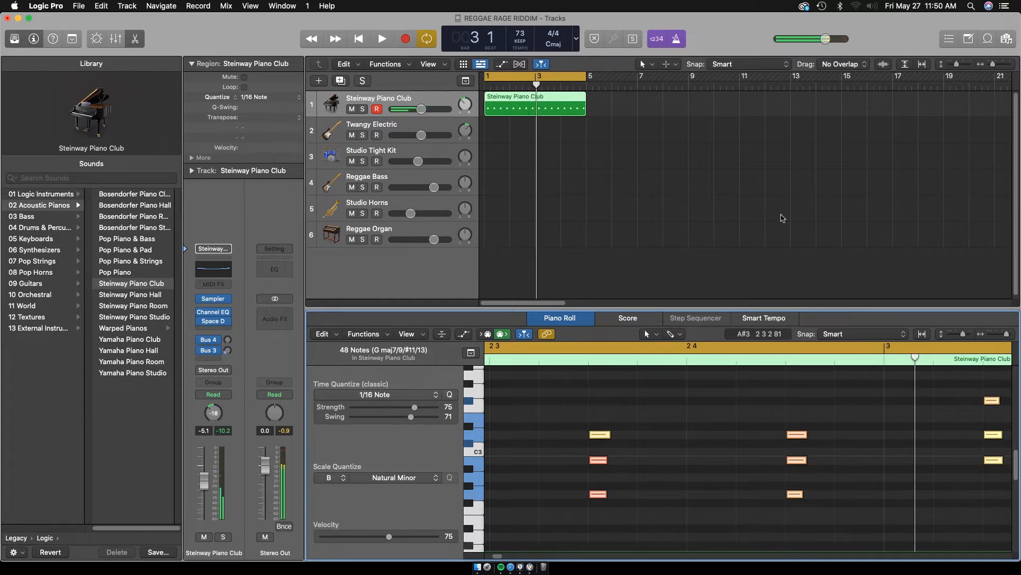
Pan the Steinway Piano Club track to +17 and the Twangy Electric track to -17 in the Mixer, and play back the piano
{"action": "left_click", "coordinate": [537, 103]}
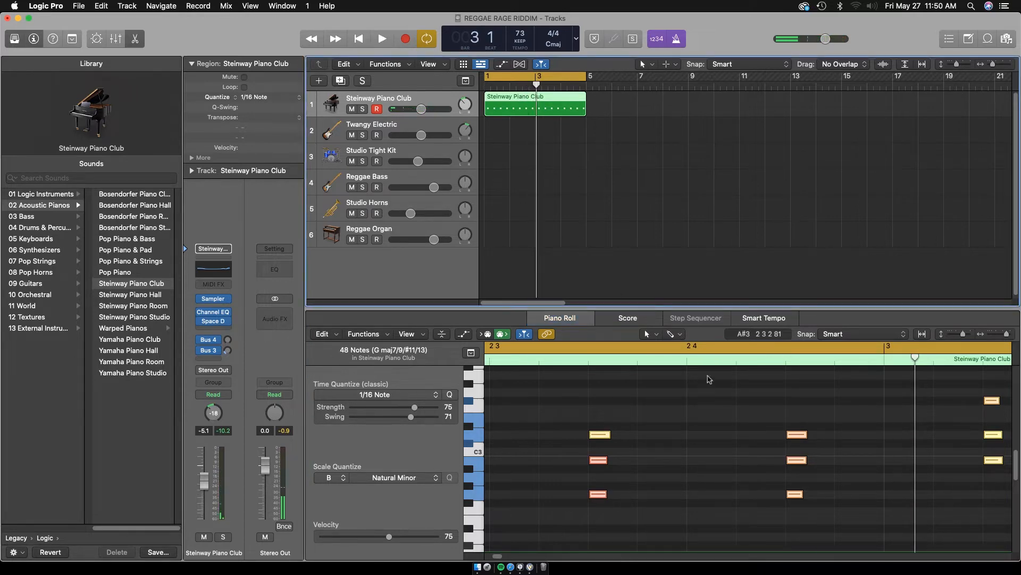
{"action": "key", "text": "x"}
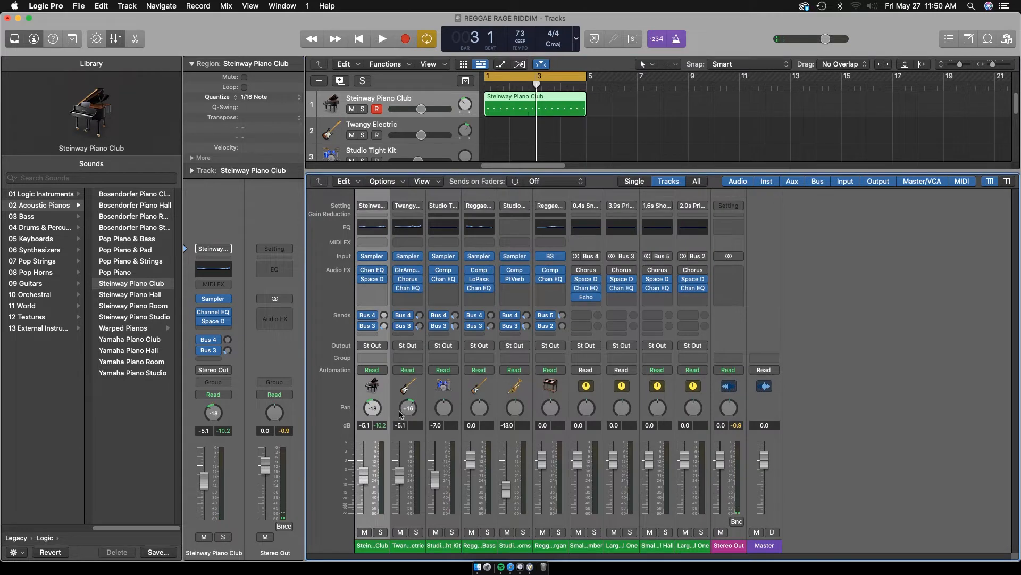
{"action": "left_click_drag", "start_coordinate": [375, 408], "coordinate": [375, 393]}
{"action": "key", "text": "space"}
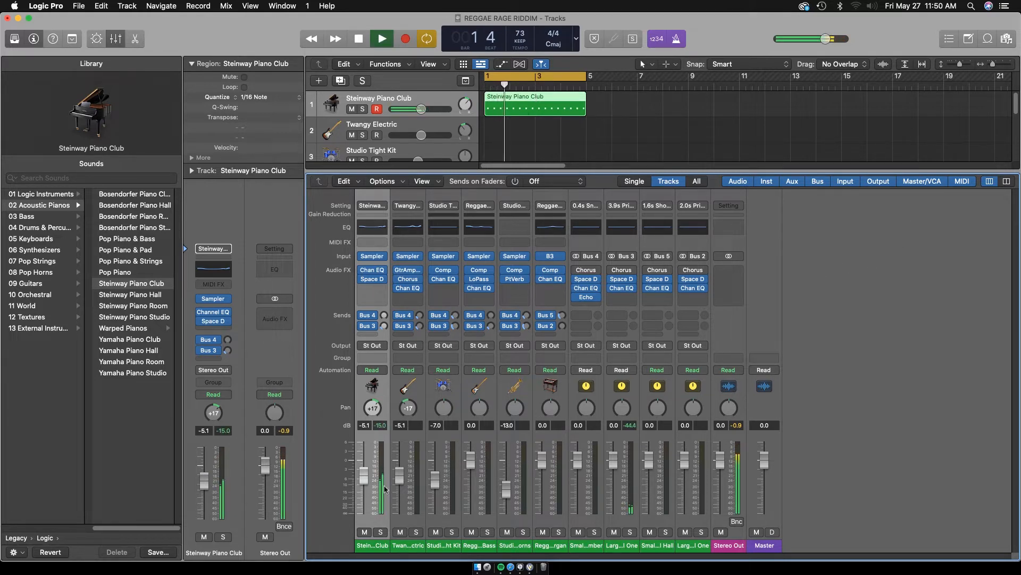
{"action": "key", "text": "space"}
Copy the piano region onto the Twangy Electric track at bar 1 and play both tracks from the start
{"action": "left_click", "coordinate": [430, 122]}
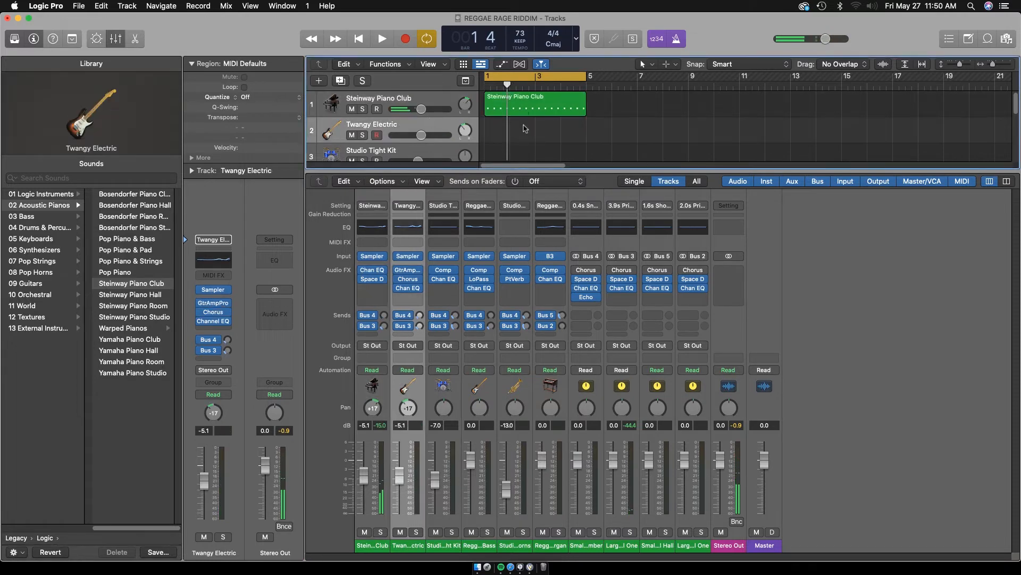
{"action": "left_click_drag", "start_coordinate": [574, 104], "coordinate": [575, 131]}
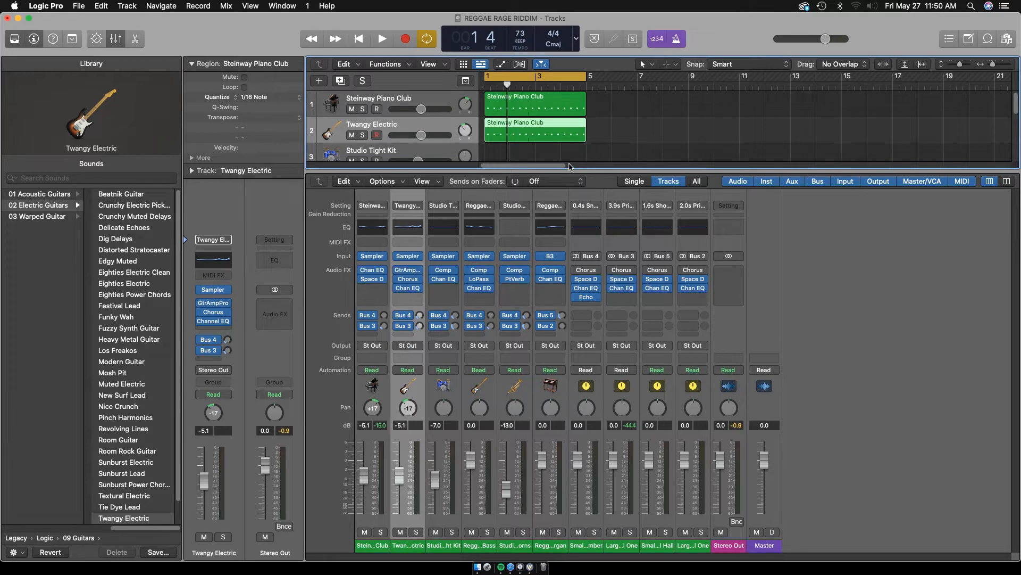
{"action": "key", "text": "Return"}
{"action": "key", "text": "space"}
{"action": "key", "text": "space"}
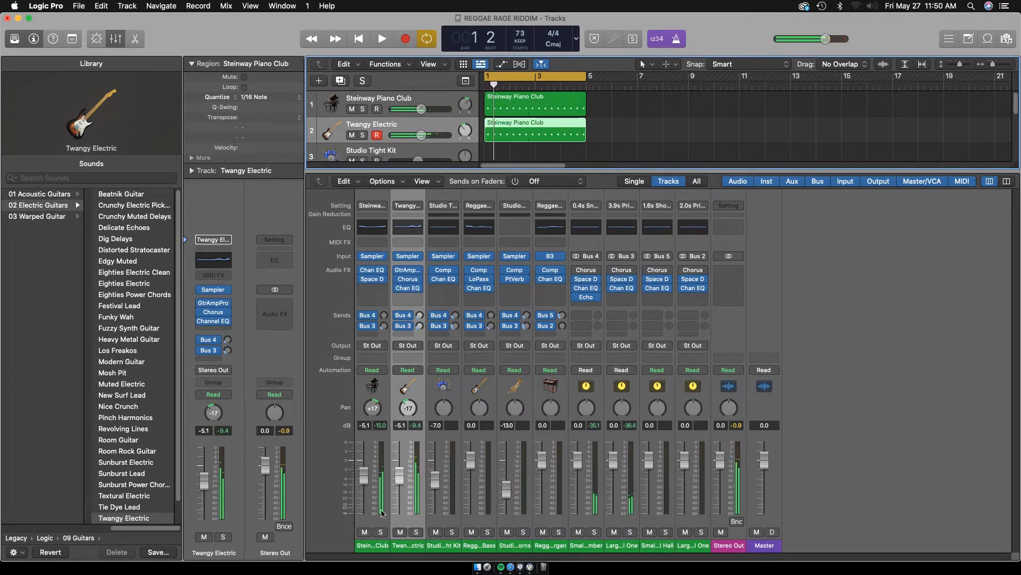
Solo the Twangy Electric track and play its copied region with its notes shown in the Piano Roll
{"action": "left_click", "coordinate": [417, 532]}
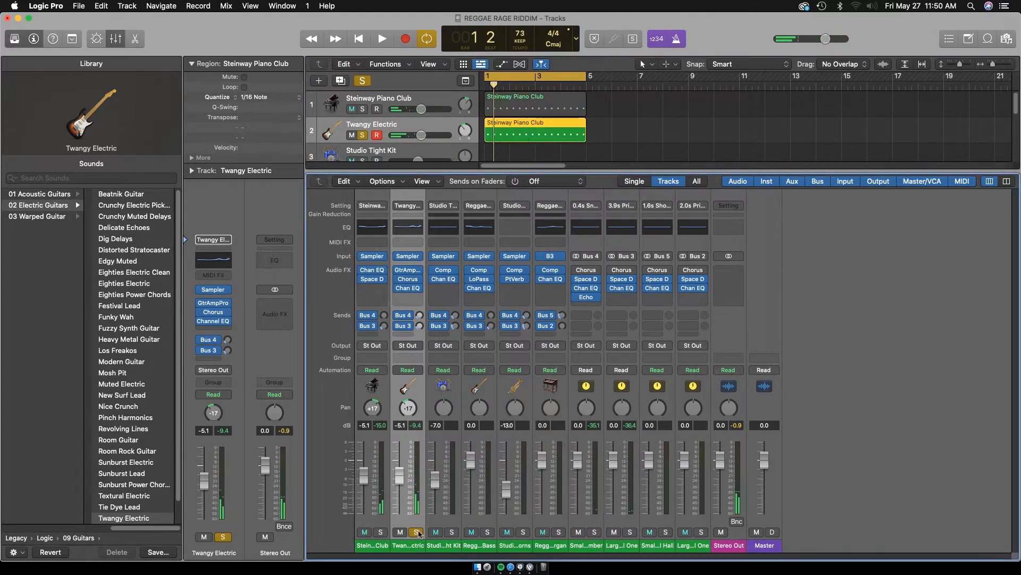
{"action": "key", "text": "space"}
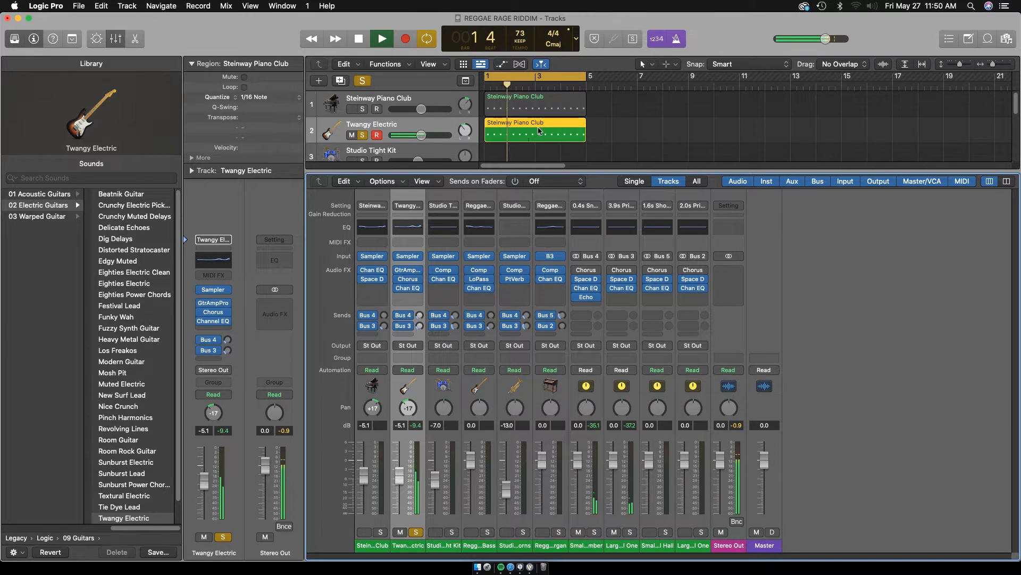
{"action": "key", "text": "p"}
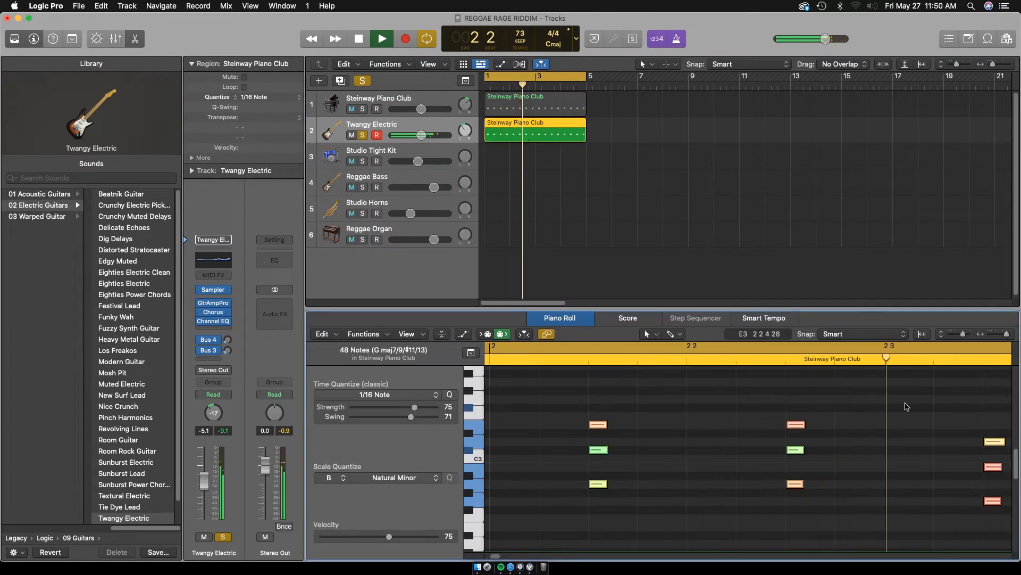
{"action": "left_click_drag", "start_coordinate": [1007, 334], "coordinate": [1000, 334]}
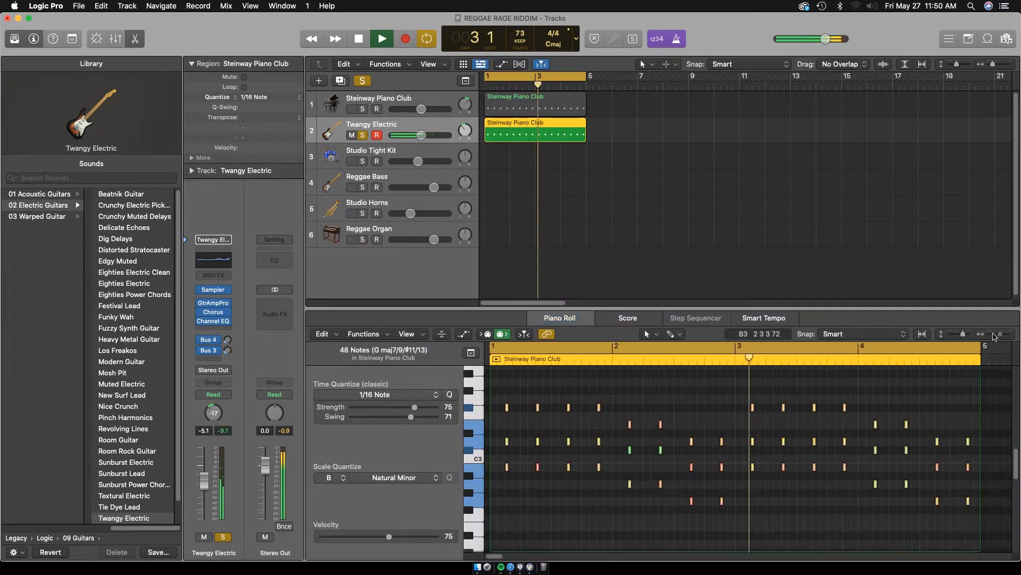
{"action": "key", "text": "space"}
Shorten all the guitar notes by about 36 ticks with Piano Roll snapping off, and play back the result
{"action": "left_click", "coordinate": [903, 385]}
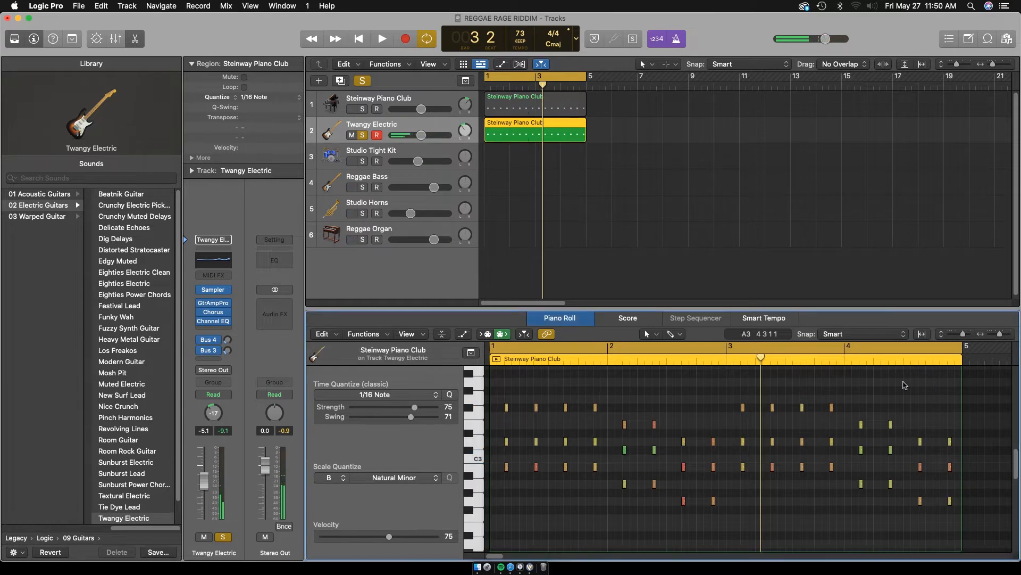
{"action": "key", "text": "super+a"}
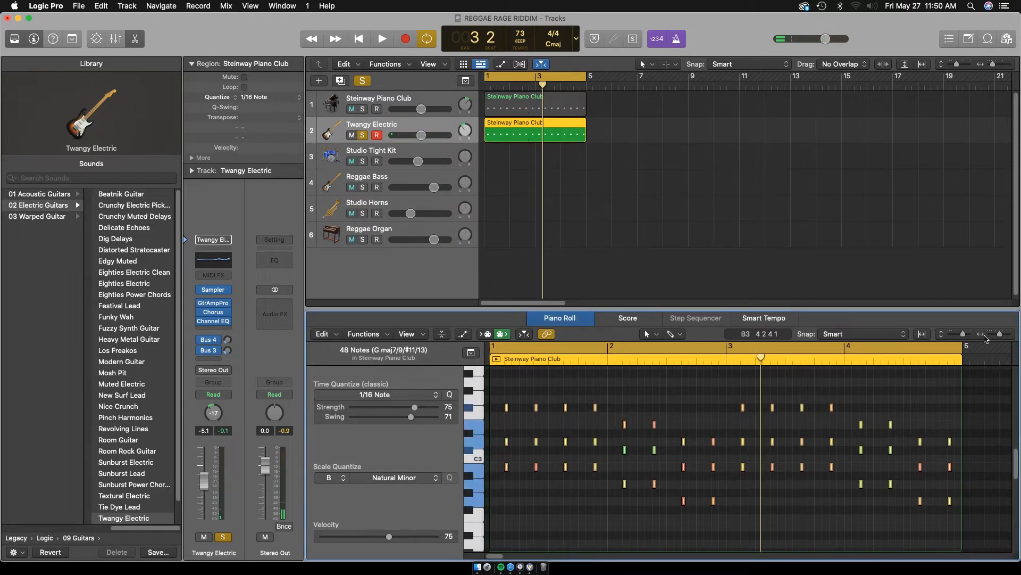
{"action": "left_click_drag", "start_coordinate": [964, 335], "coordinate": [1007, 334]}
{"action": "left_click", "coordinate": [857, 396]}
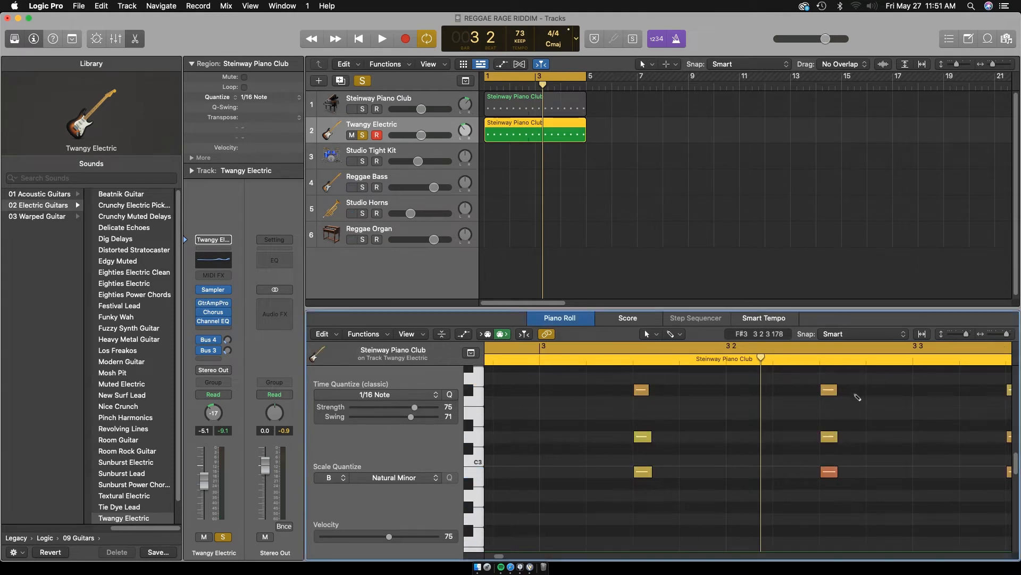
{"action": "key", "text": "super+a"}
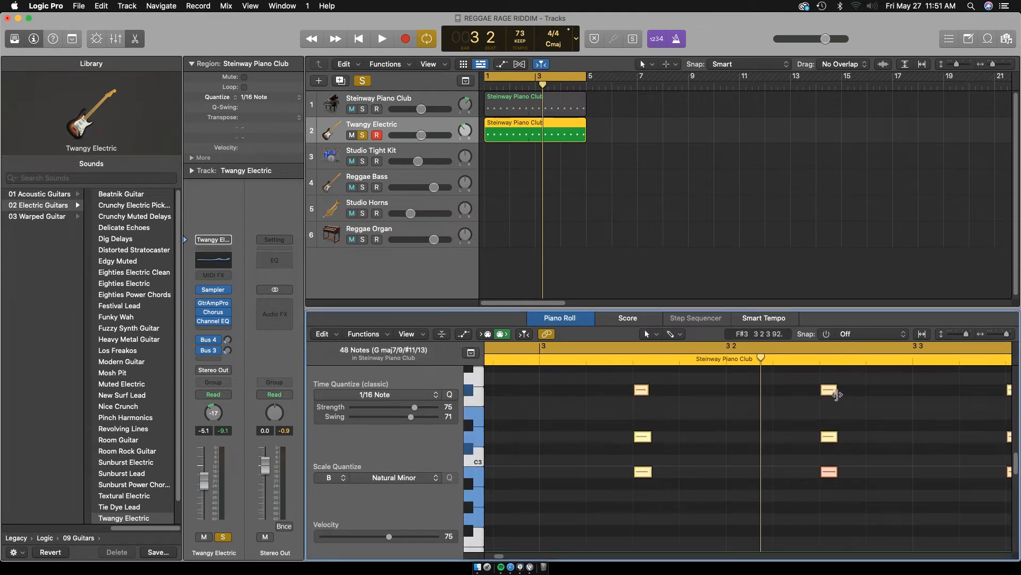
{"action": "left_click_drag", "start_coordinate": [836, 394], "coordinate": [830, 394]}
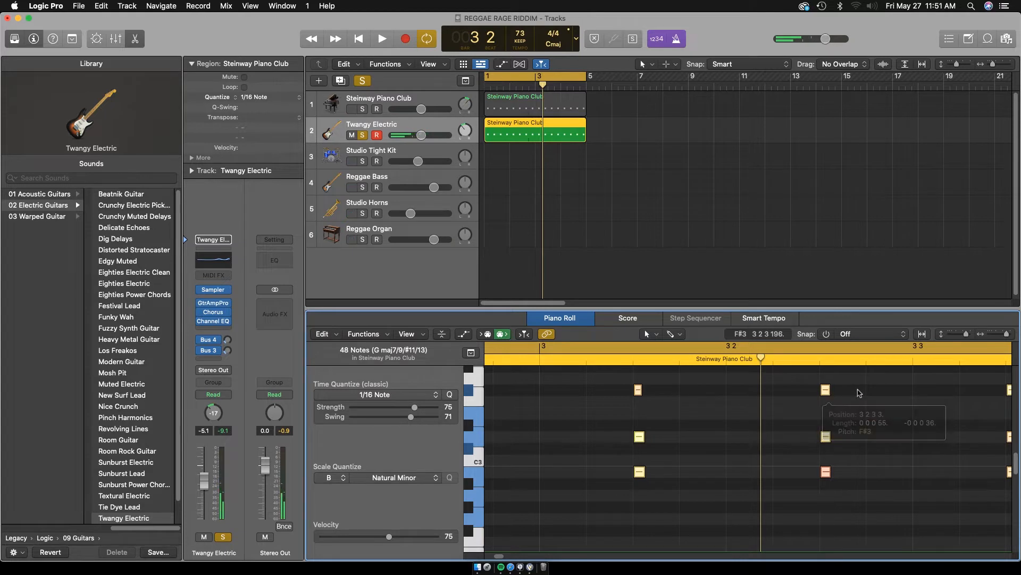
{"action": "left_click", "coordinate": [859, 393]}
{"action": "key", "text": "Return"}
{"action": "key", "text": "space"}
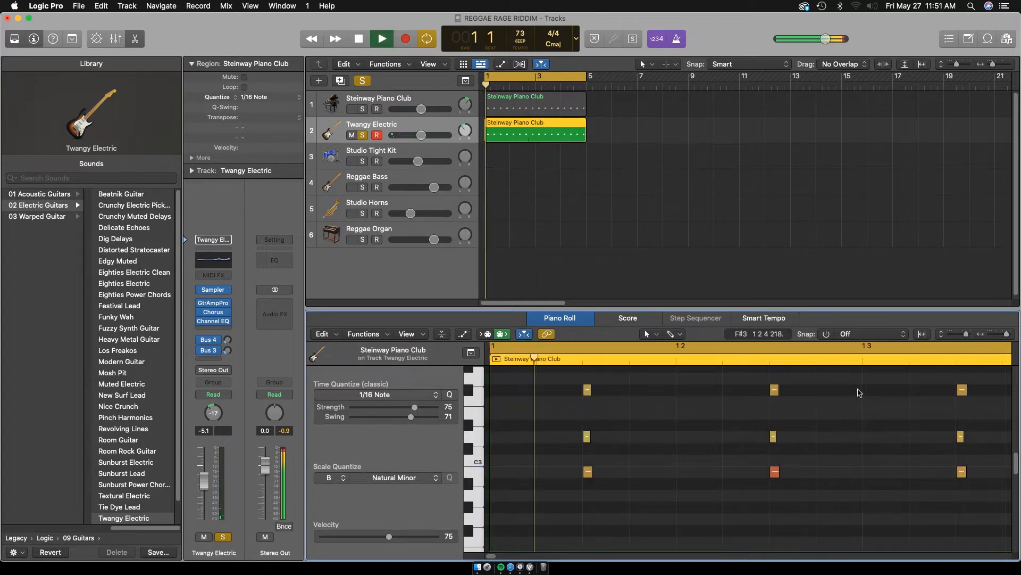
{"action": "key", "text": "space"}
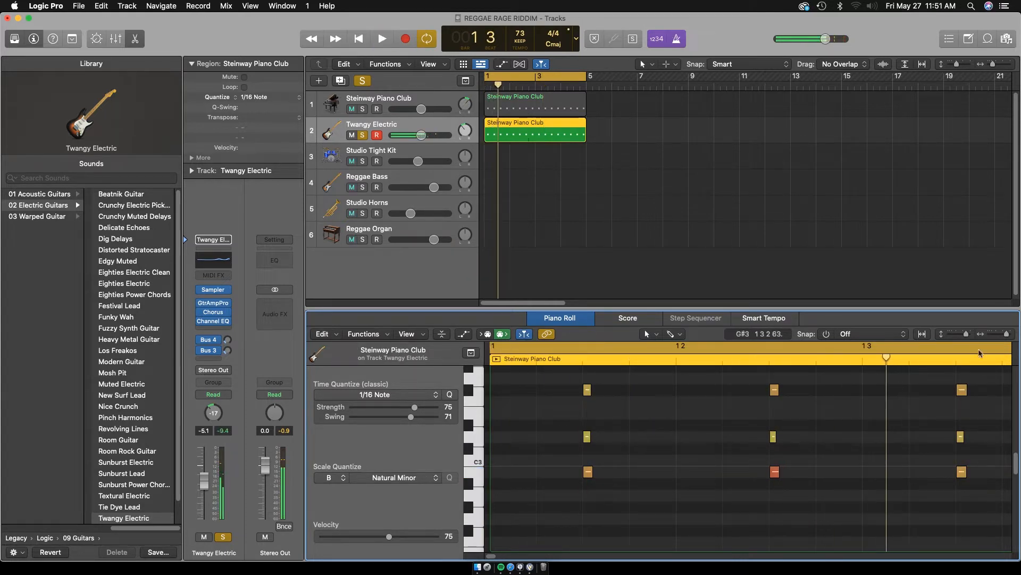
Set the Piano Roll snap back to Smart and close the Piano Roll, keeping the guitar region selected
{"action": "left_click_drag", "start_coordinate": [1008, 335], "coordinate": [950, 334]}
{"action": "left_click", "coordinate": [833, 335]}
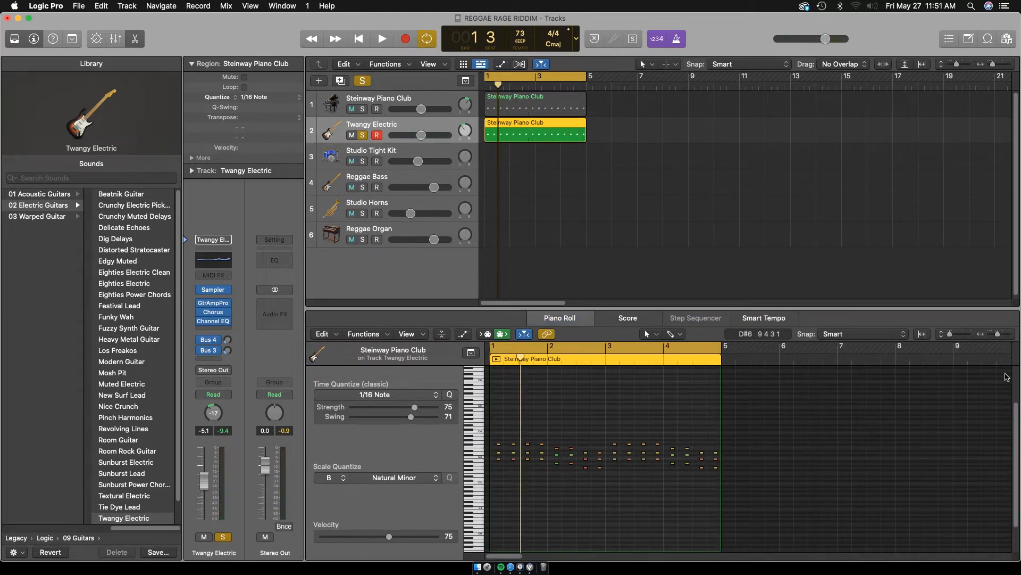
{"action": "key", "text": "p"}
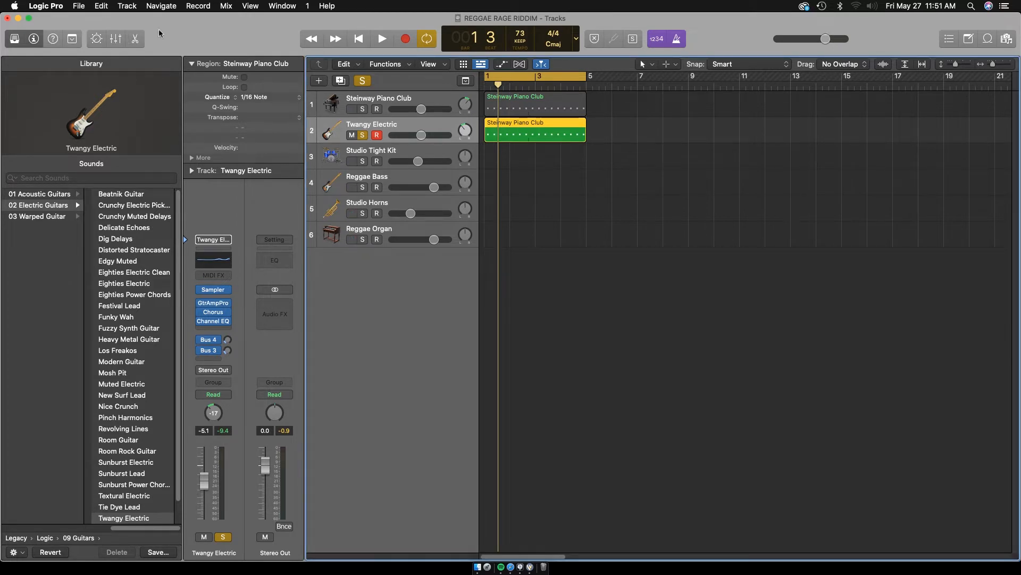
{"action": "left_click", "coordinate": [547, 167]}
{"action": "left_click", "coordinate": [525, 132]}
Compare the guitar's sound in the Mixer by bypassing its Bus 3 and Bus 4 sends, then re-enabling them during playback
{"action": "key", "text": "x"}
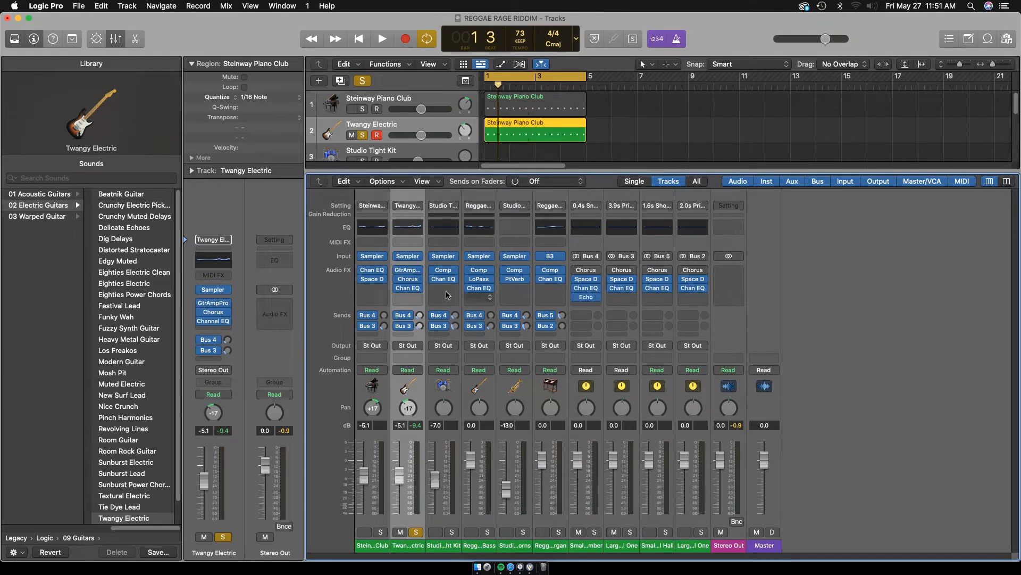
{"action": "left_click", "coordinate": [420, 326]}
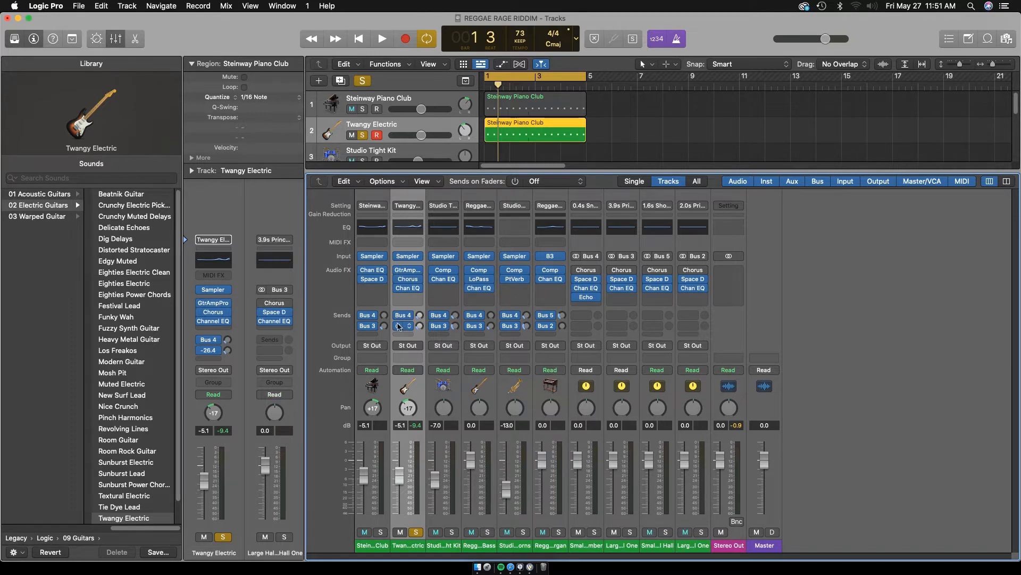
{"action": "key", "text": "space"}
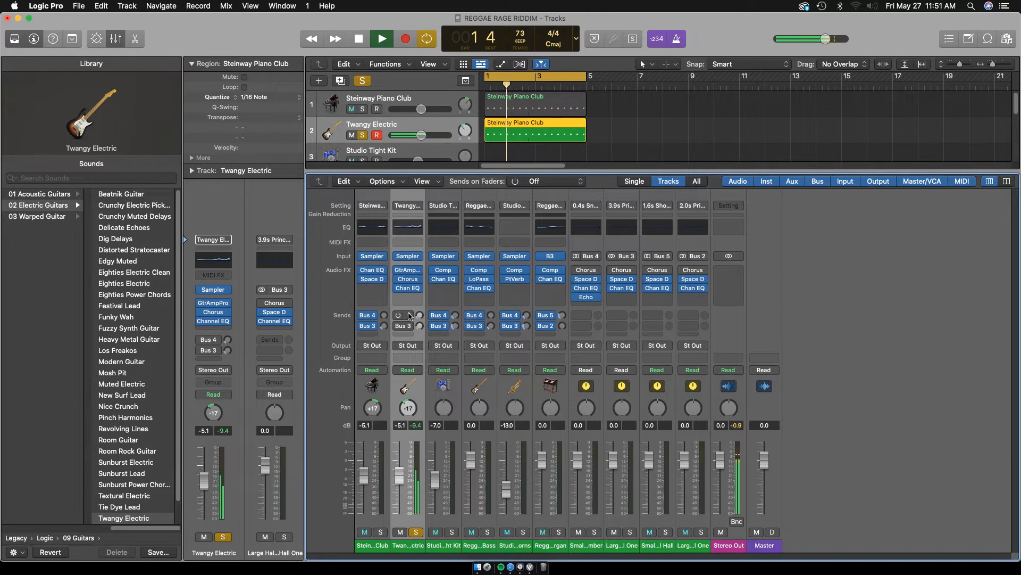
{"action": "key", "text": "space"}
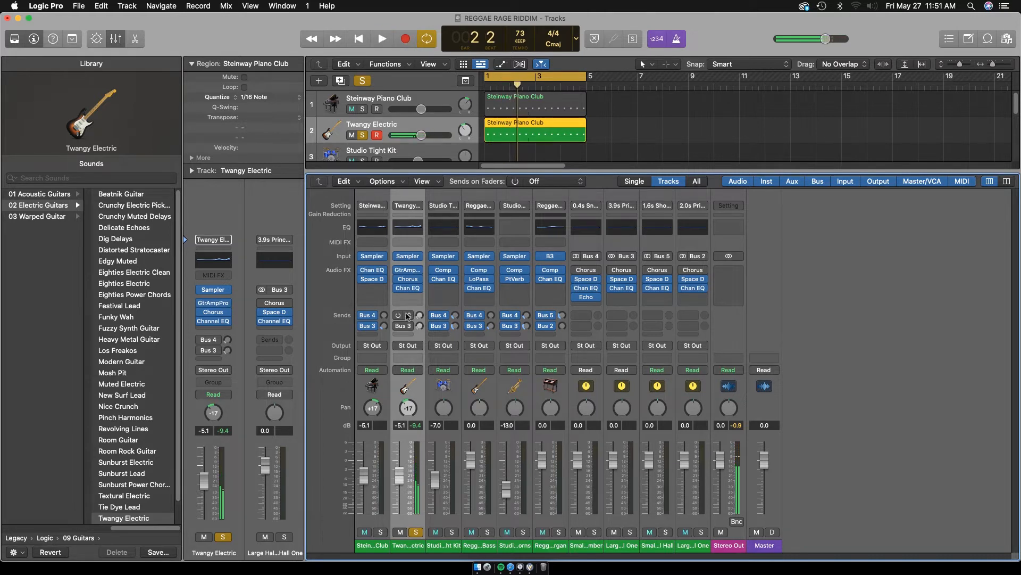
{"action": "left_click", "coordinate": [399, 314]}
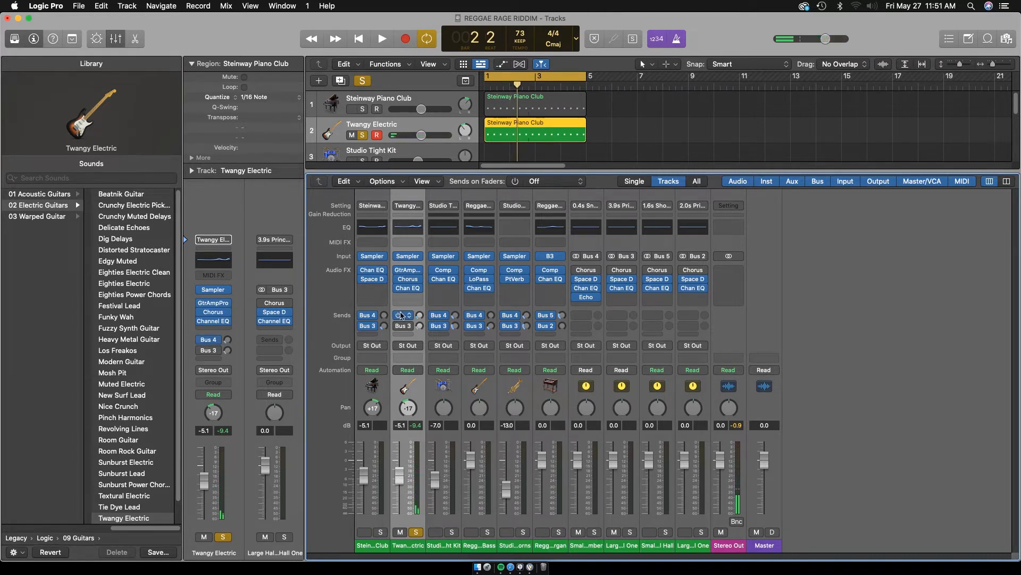
{"action": "key", "text": "space"}
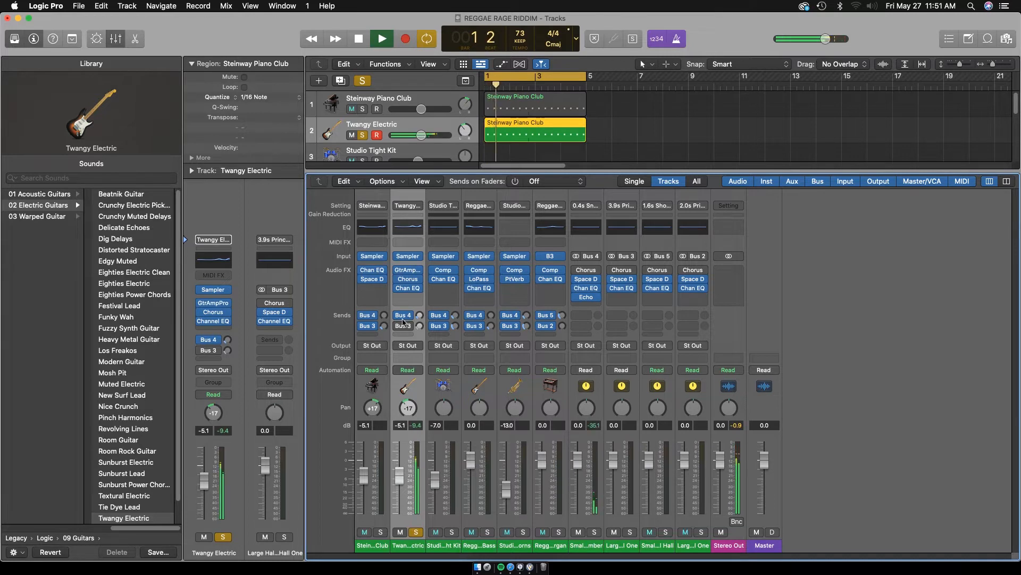
{"action": "left_click", "coordinate": [398, 326]}
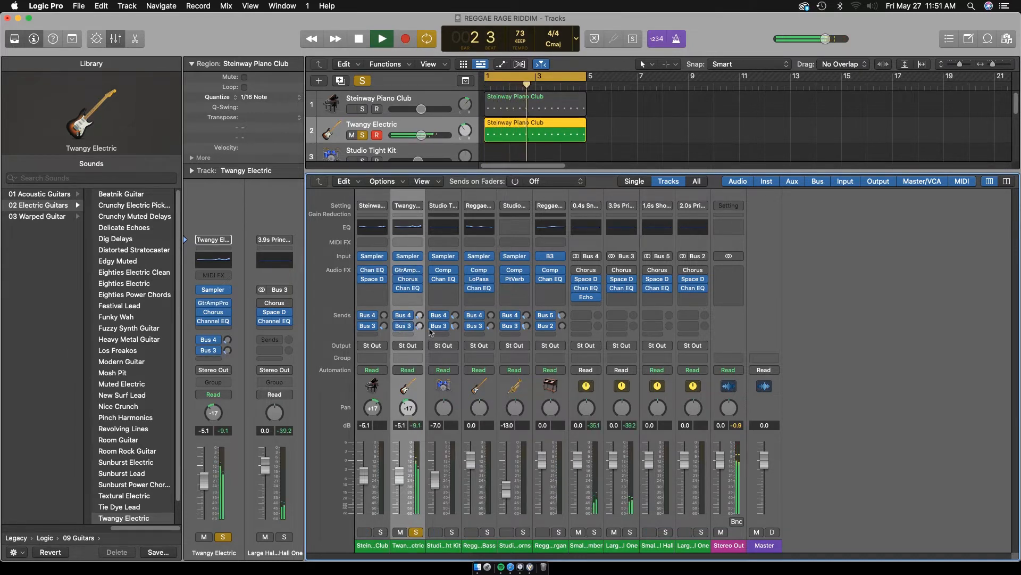
Solo the piano alongside the guitar and balance their levels during playback, with the piano at -4.7 dB and the guitar at -6.2 dB
{"action": "left_click_drag", "start_coordinate": [401, 473], "coordinate": [402, 475]}
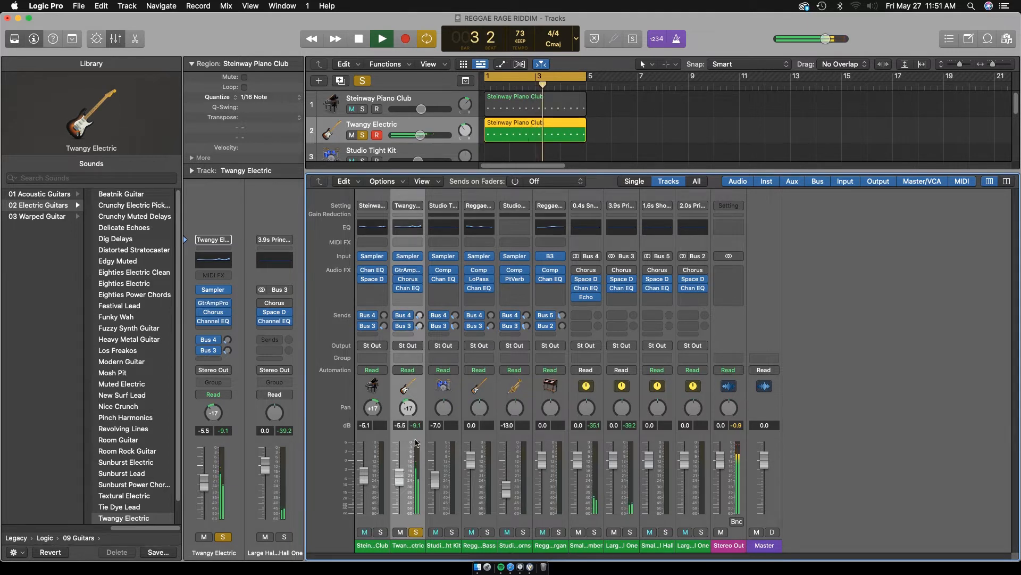
{"action": "key", "text": "space"}
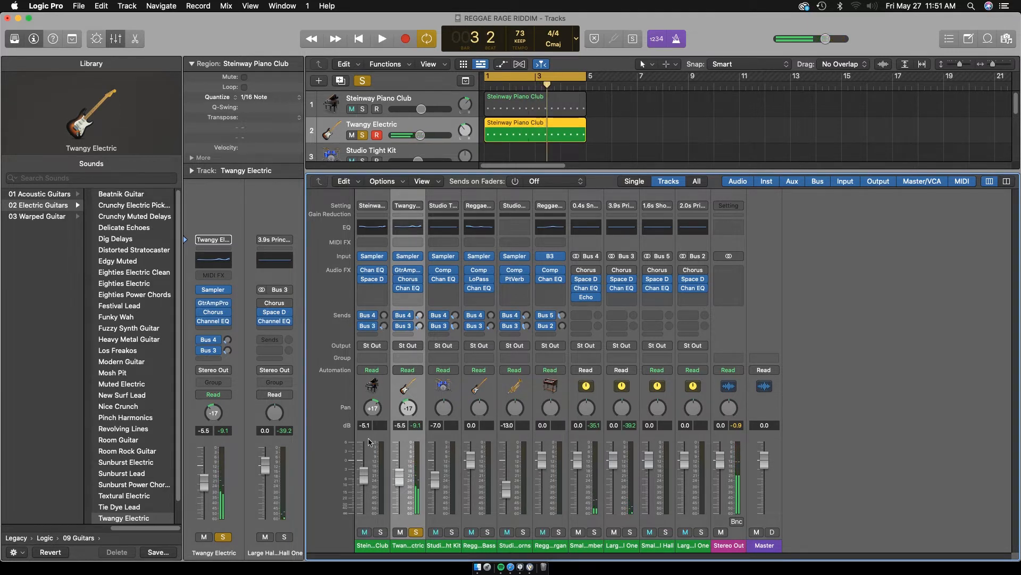
{"action": "left_click", "coordinate": [381, 532]}
{"action": "key", "text": "space"}
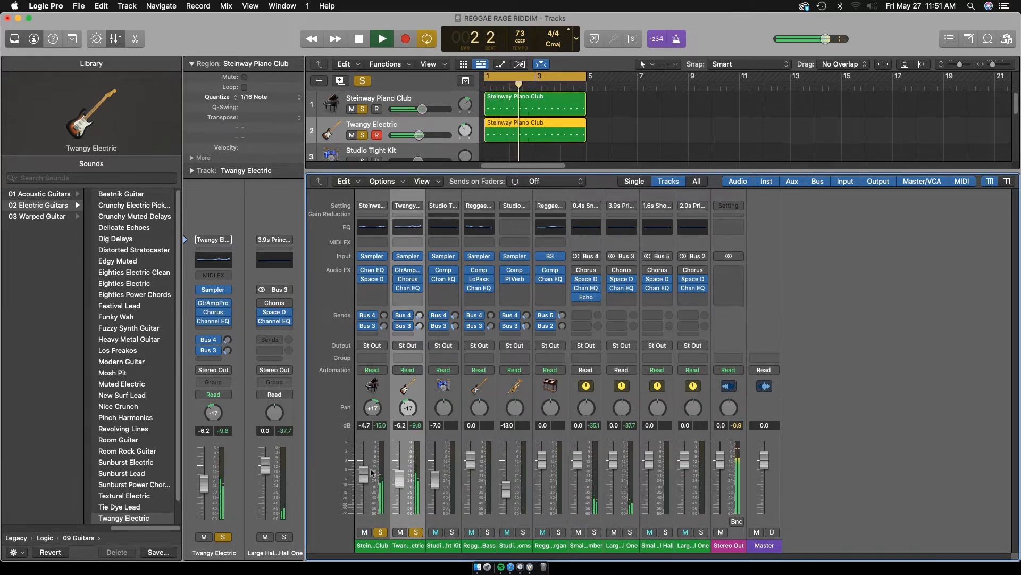
{"action": "key", "text": "space"}
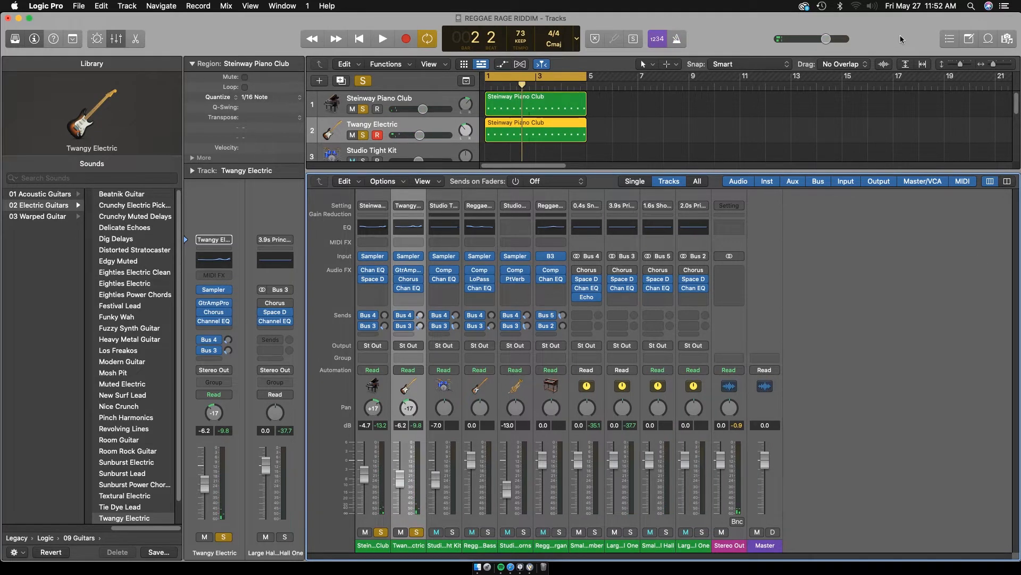
Select and solo the Studio Tight Kit track and show its empty Piano Roll from bar 1
{"action": "key", "text": "e"}
{"action": "left_click", "coordinate": [447, 149]}
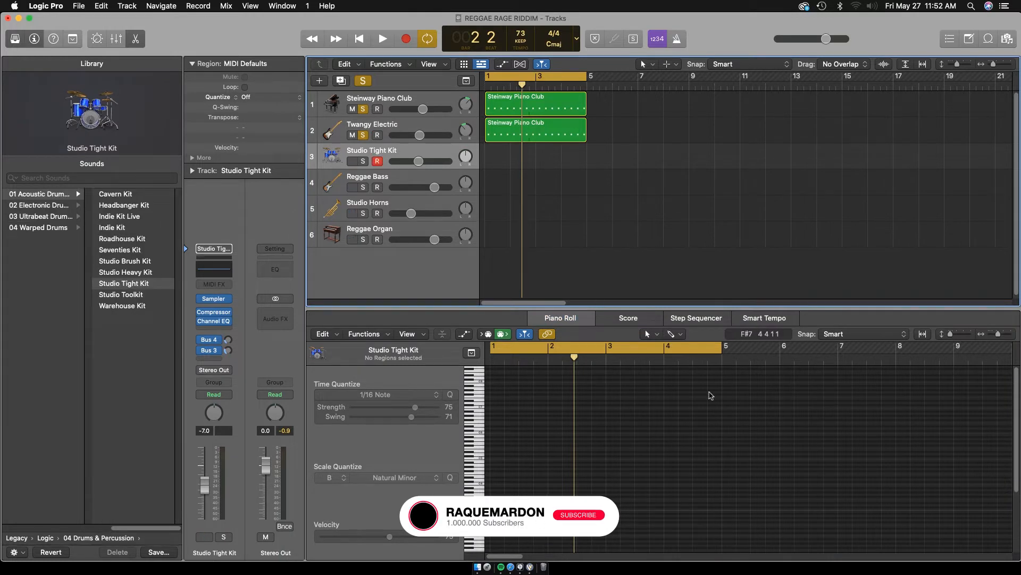
{"action": "left_click_drag", "start_coordinate": [952, 334], "coordinate": [1007, 335]}
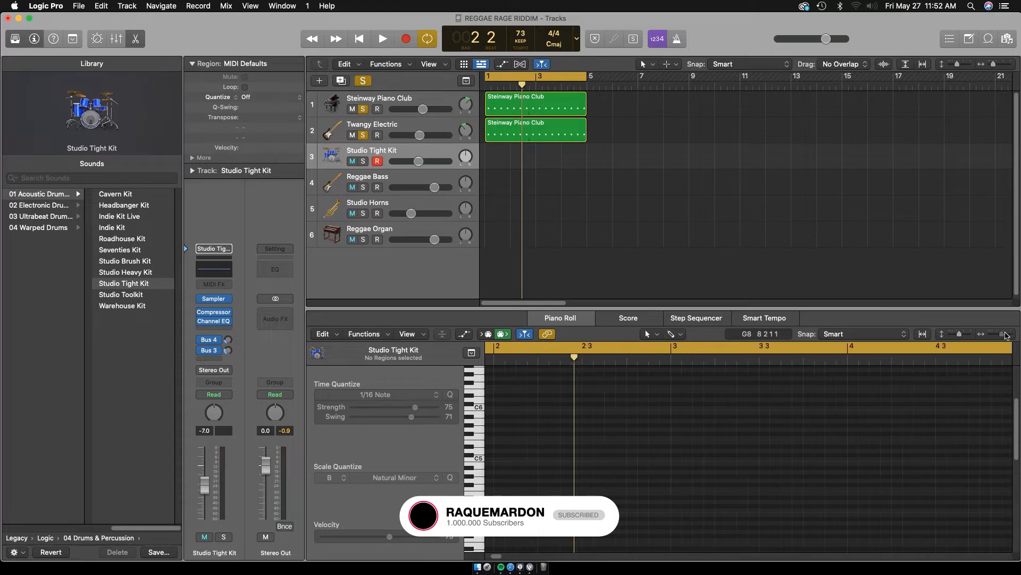
{"action": "left_click_drag", "start_coordinate": [1015, 415], "coordinate": [1017, 378]}
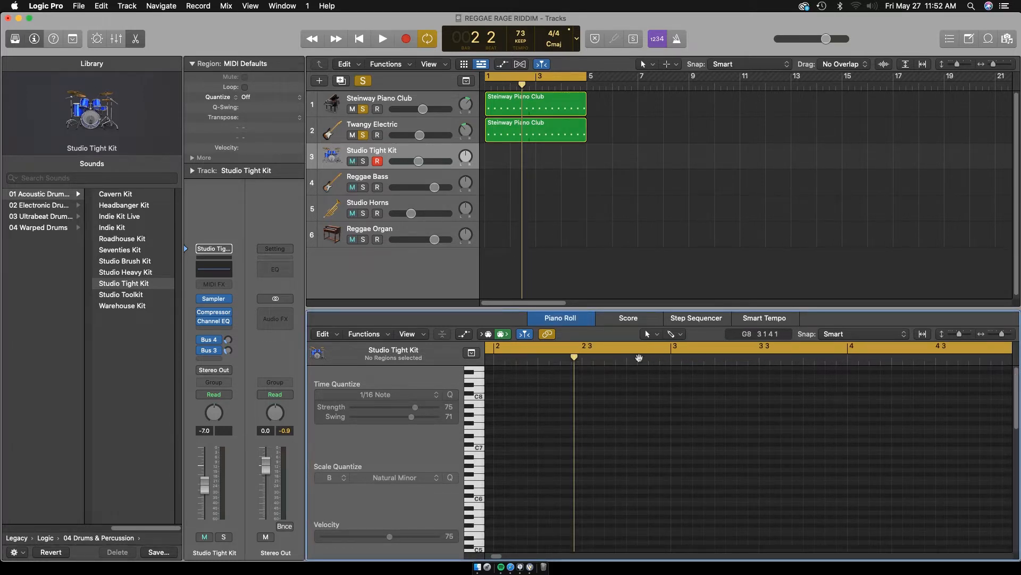
{"action": "left_click", "coordinate": [385, 164]}
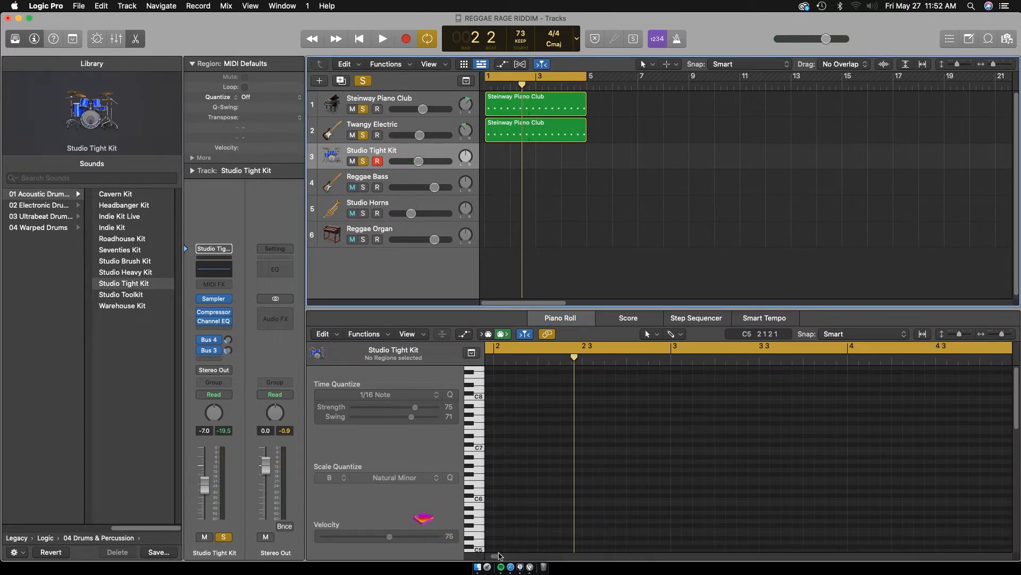
{"action": "left_click_drag", "start_coordinate": [499, 555], "coordinate": [489, 557]}
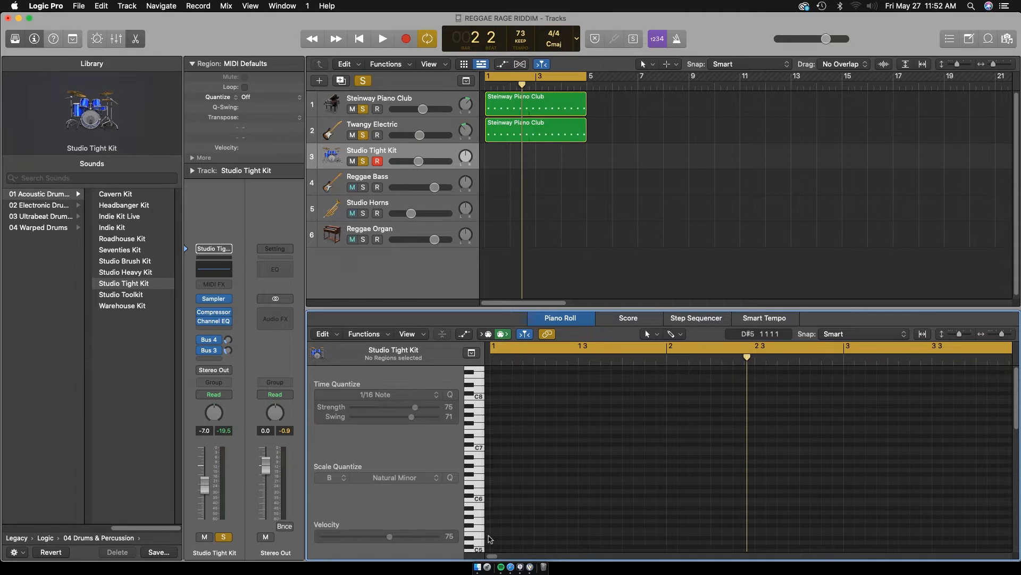
Audition the Studio Tight Kit's sounds on different pitches of the Piano Roll keyboard
{"action": "left_click", "coordinate": [478, 448]}
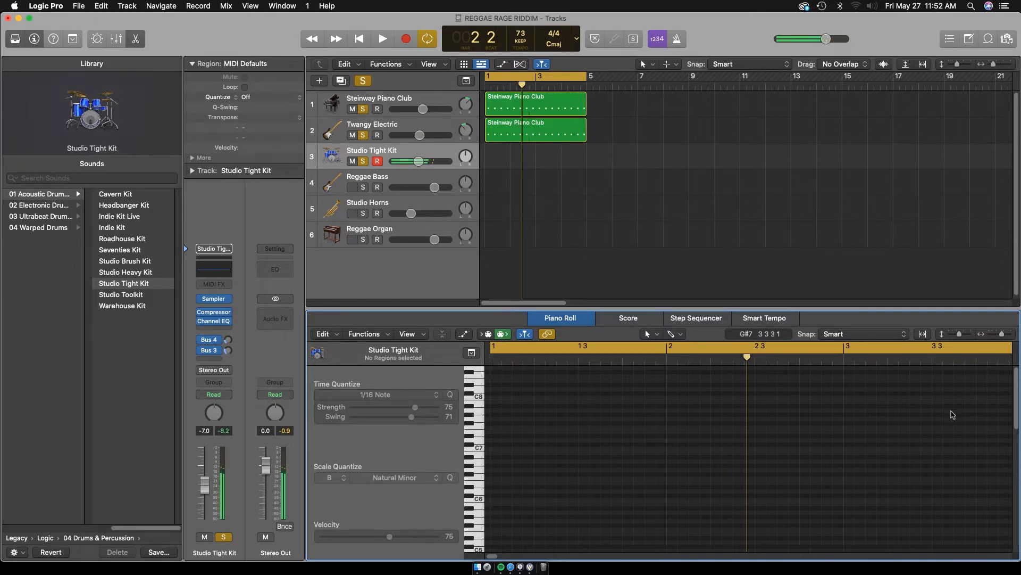
{"action": "scroll", "coordinate": [965, 441], "scroll_direction": "down", "scroll_amount": 3}
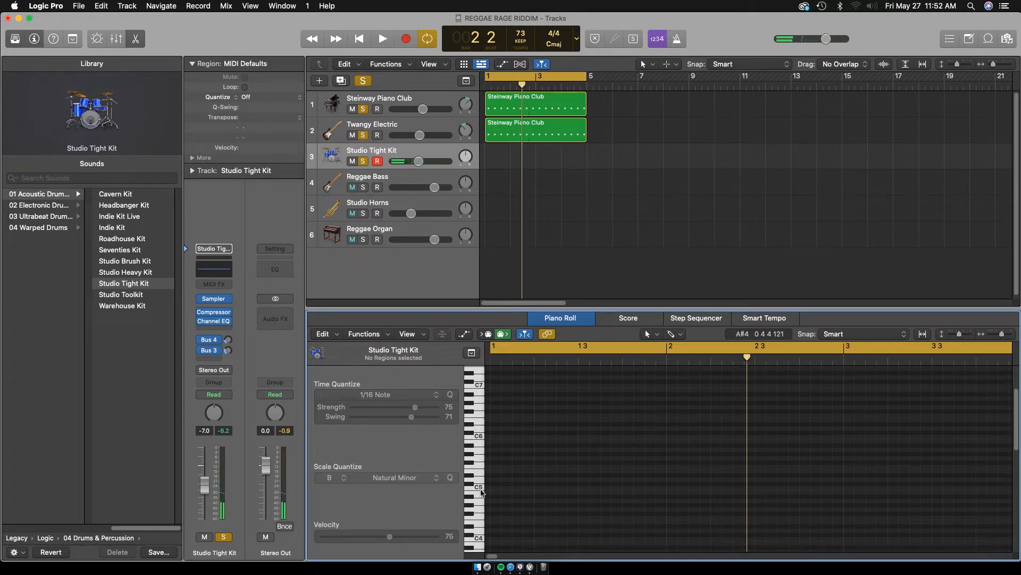
{"action": "left_click", "coordinate": [480, 489]}
{"action": "left_click", "coordinate": [479, 508]}
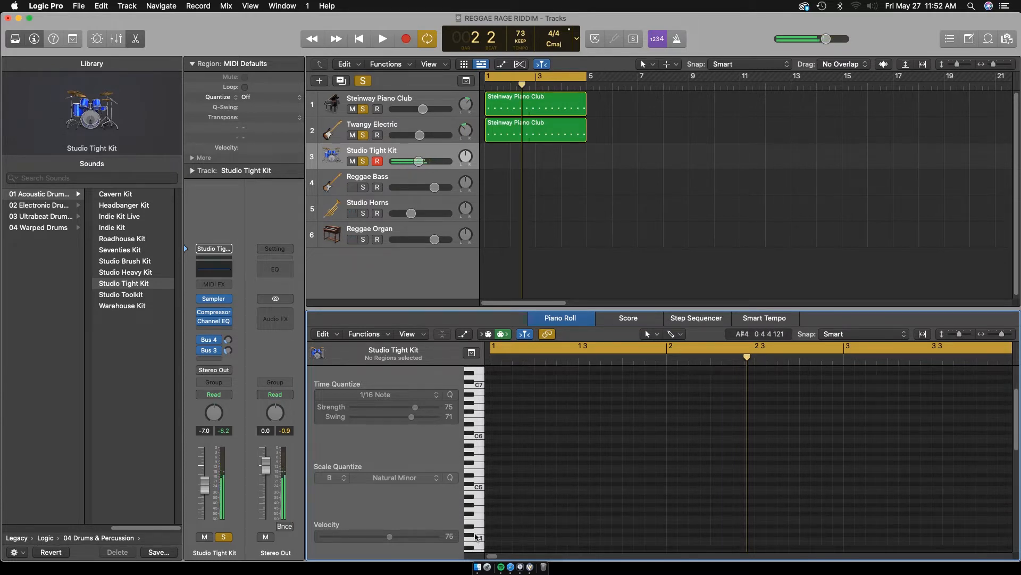
{"action": "left_click", "coordinate": [481, 536]}
{"action": "left_click", "coordinate": [480, 536]}
{"action": "left_click", "coordinate": [481, 536]}
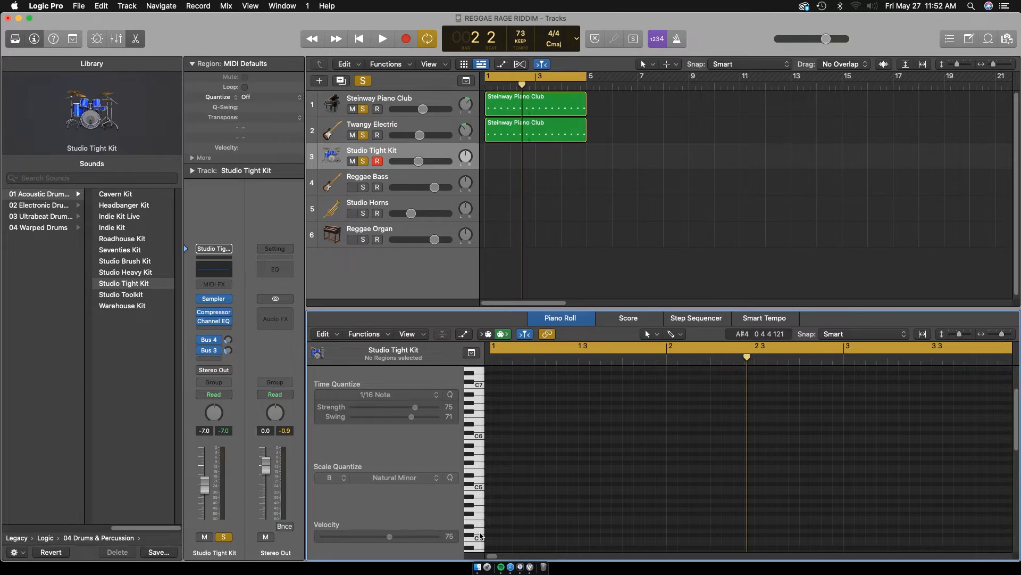
{"action": "left_click", "coordinate": [481, 536]}
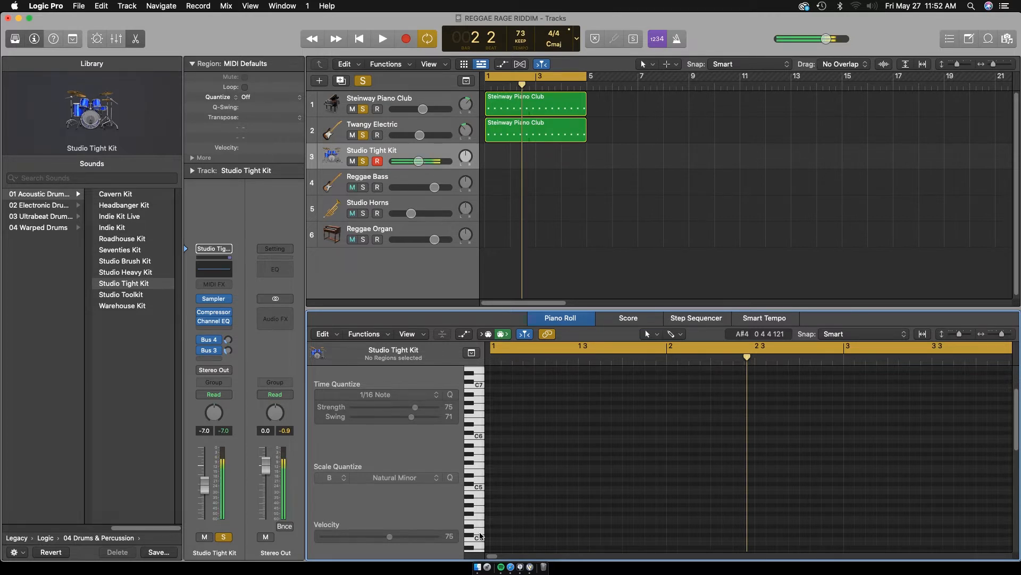
Record a four-bar Studio Tight Kit part with steady F#1 hi-hats and C1 and C#1 hits on beats 2 and 4
{"action": "key", "text": "r"}
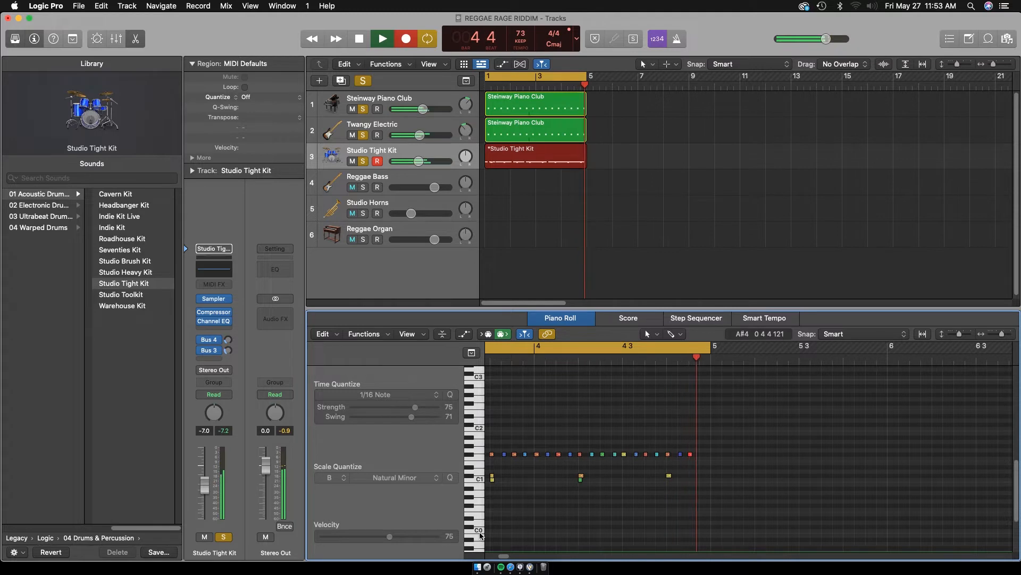
{"action": "key", "text": "space"}
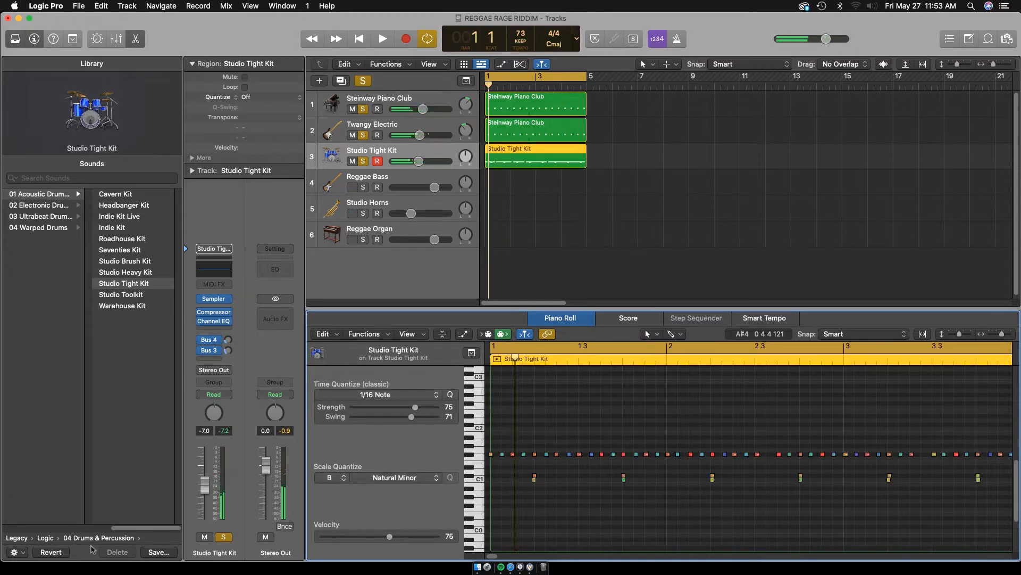
Quantize the C#1, C1 and F#1 drum notes to 1/16 Note with strength 100 and swing 100, checking them during playback
{"action": "left_click", "coordinate": [471, 477]}
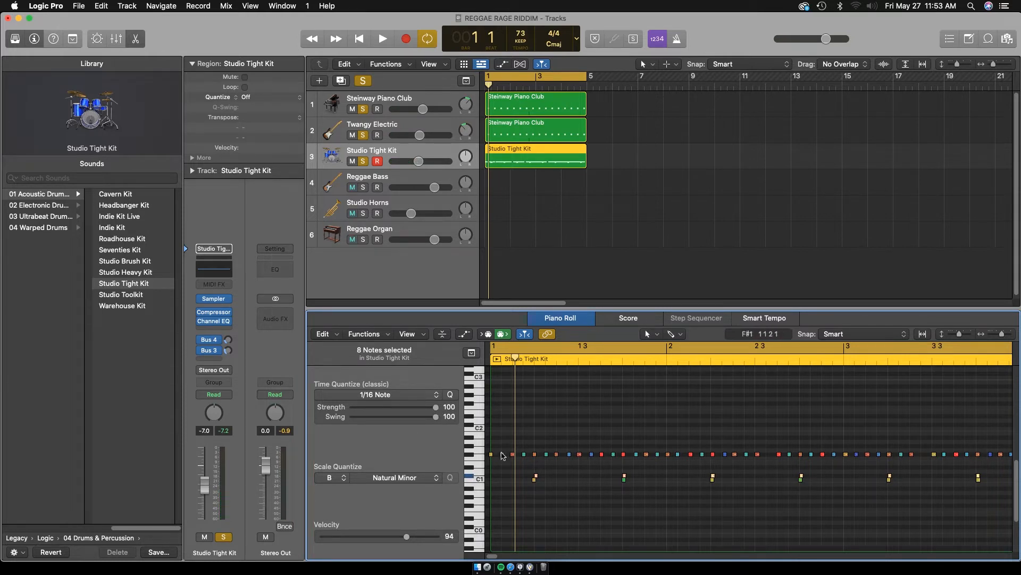
{"action": "left_click", "coordinate": [479, 479]}
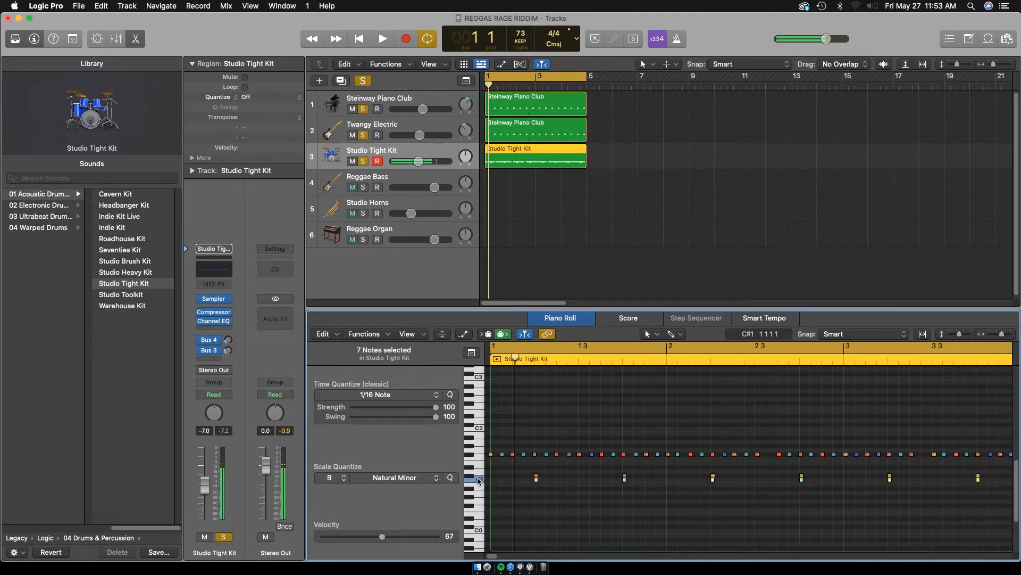
{"action": "key", "text": "space"}
{"action": "key", "text": "space"}
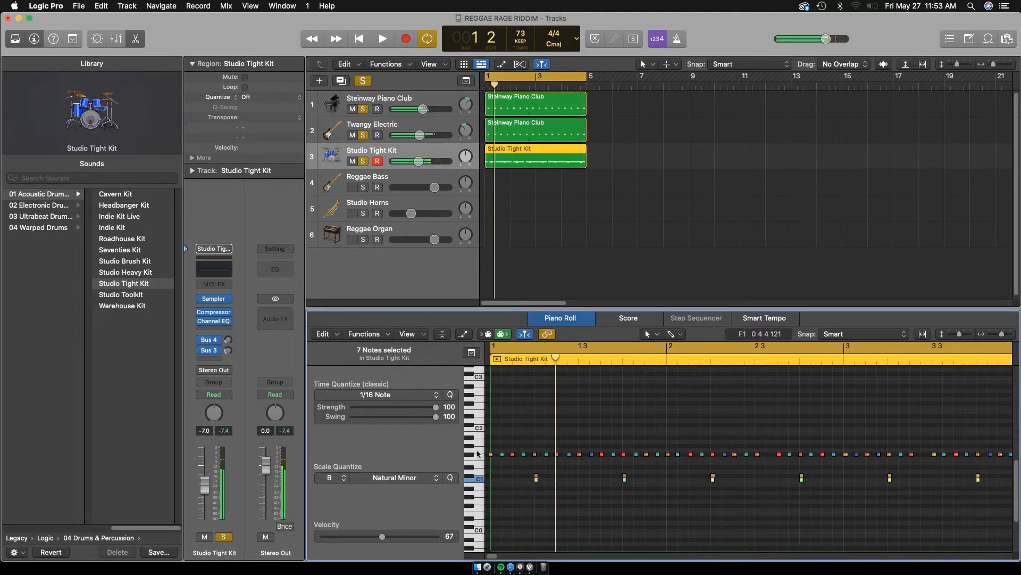
{"action": "left_click", "coordinate": [470, 454]}
{"action": "key", "text": "space"}
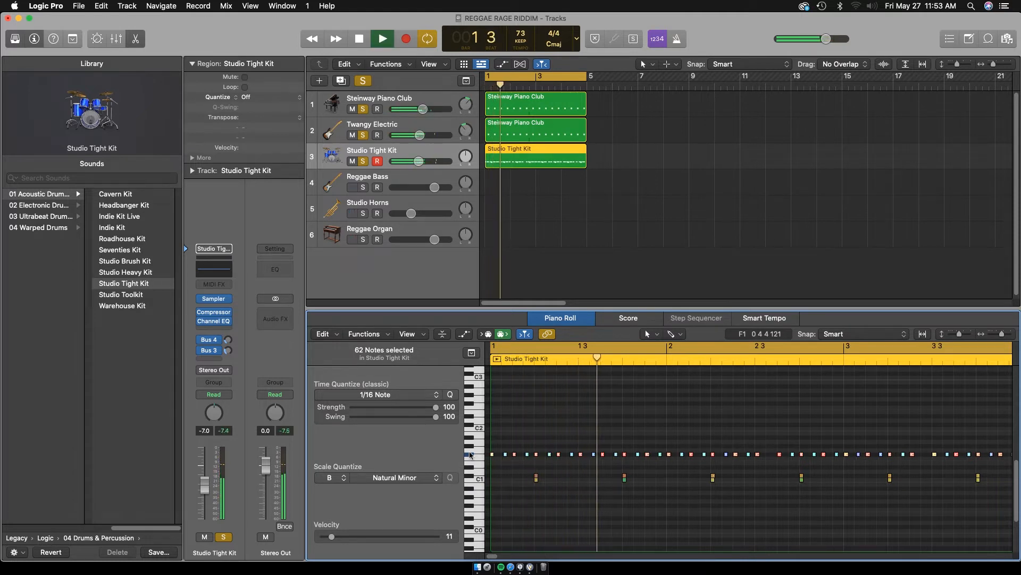
{"action": "key", "text": "space"}
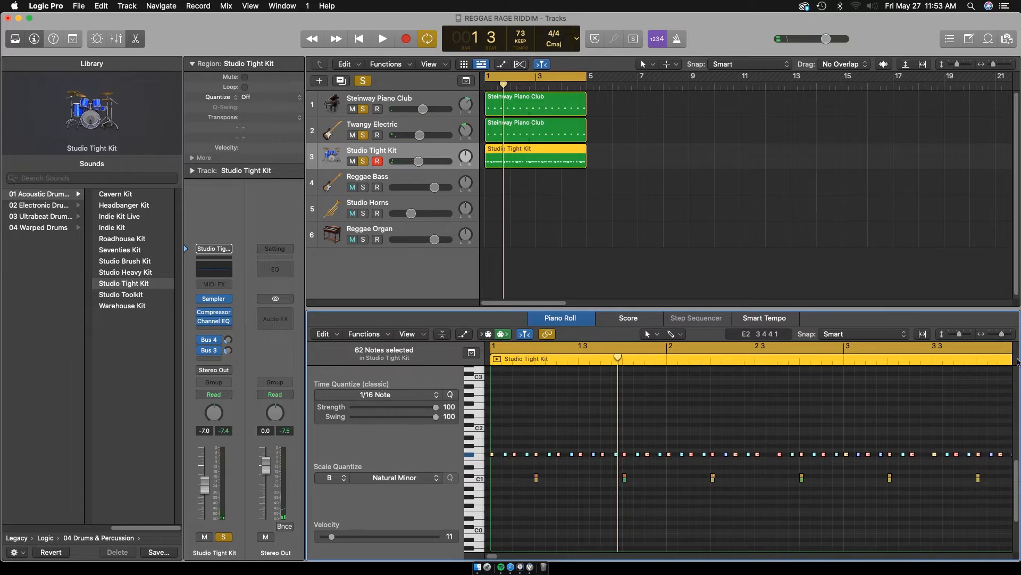
Set the F#1 hi-hat notes' swing to 70 and velocity to 3, and play the result
{"action": "left_click_drag", "start_coordinate": [1003, 334], "coordinate": [1007, 334]}
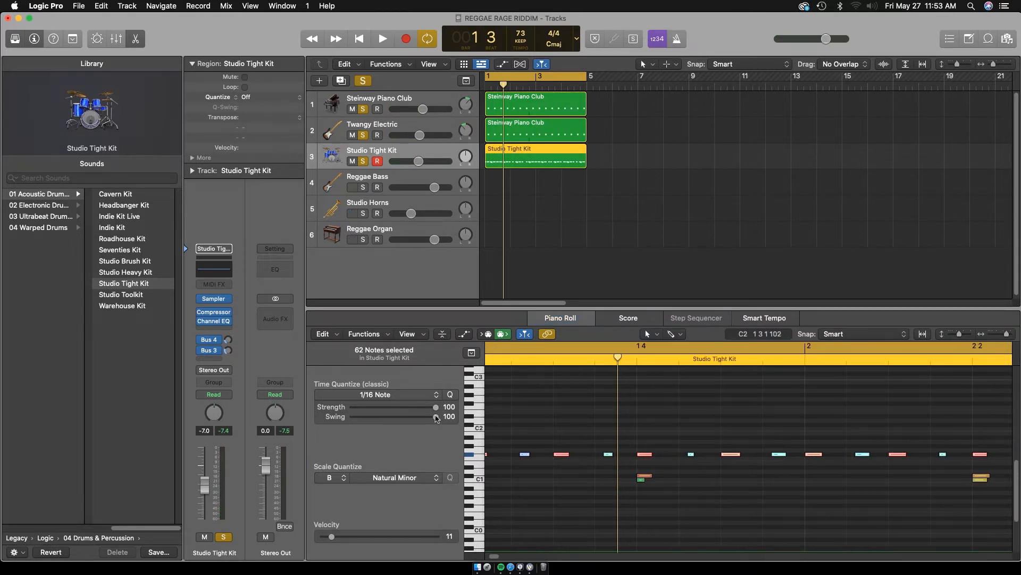
{"action": "left_click_drag", "start_coordinate": [437, 418], "coordinate": [422, 418]}
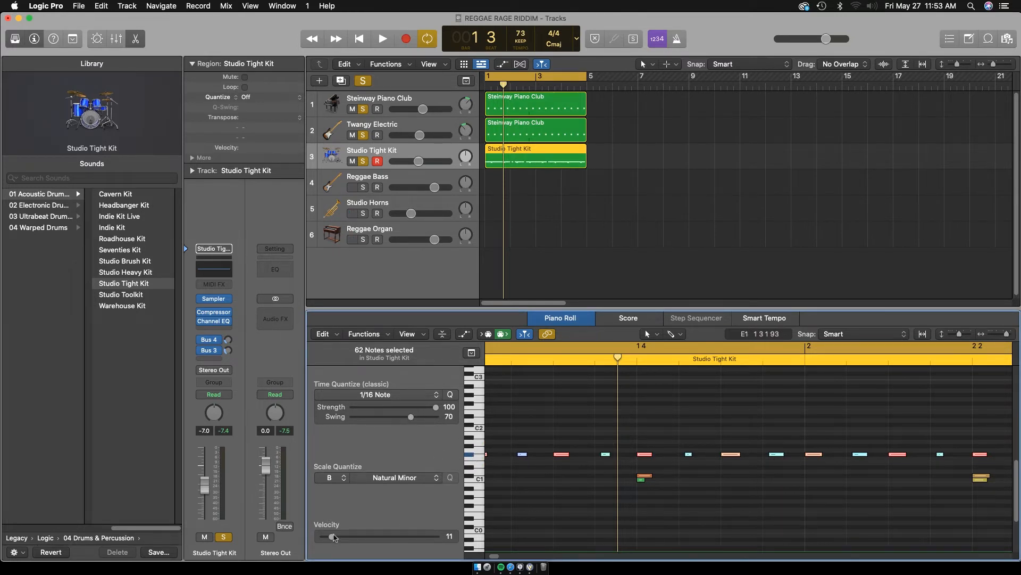
{"action": "key", "text": "space"}
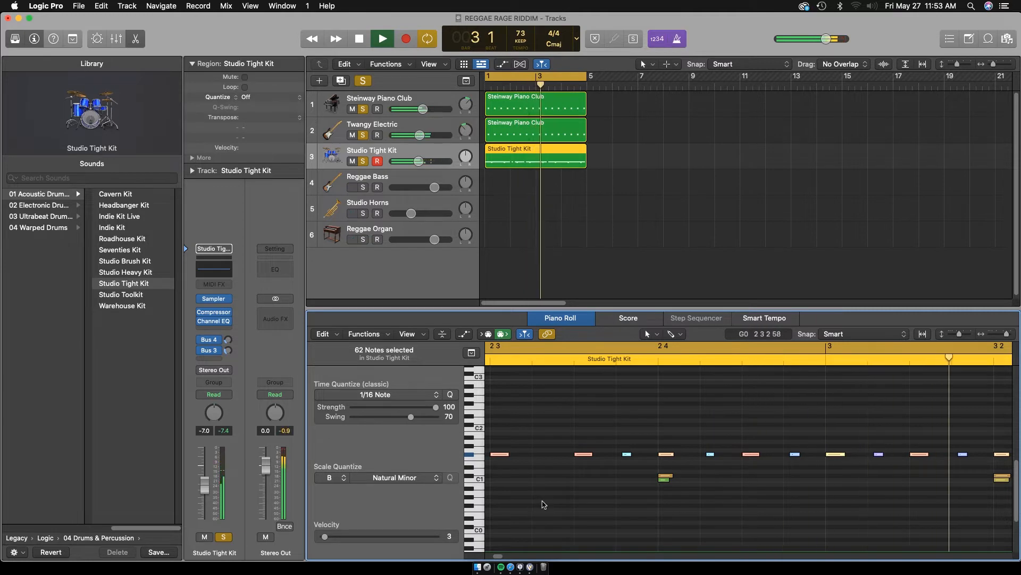
Lower the Studio Tight Kit's level to -8.6 dB in the Mixer during playback
{"action": "key", "text": "x"}
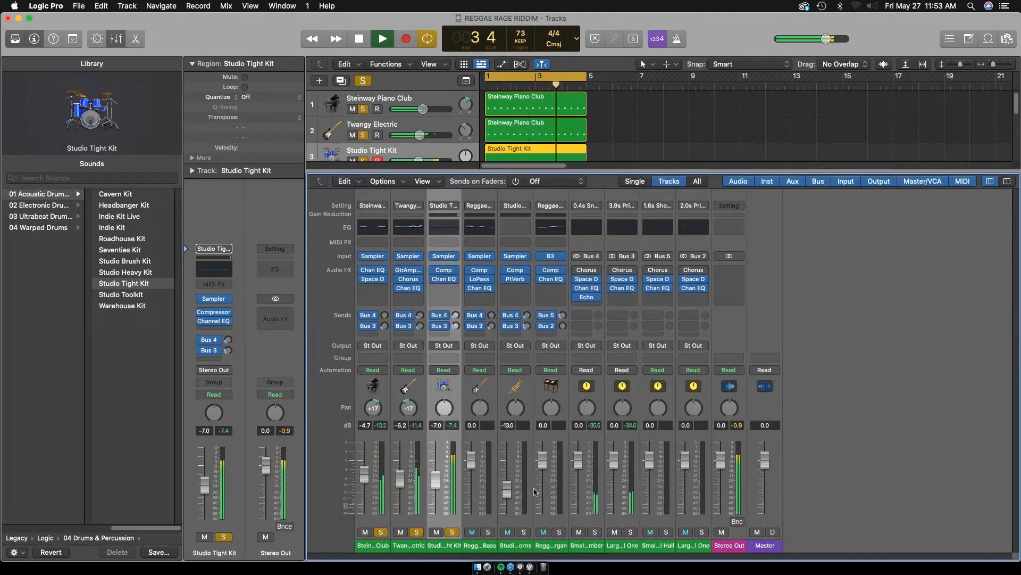
{"action": "left_click_drag", "start_coordinate": [436, 477], "coordinate": [438, 483]}
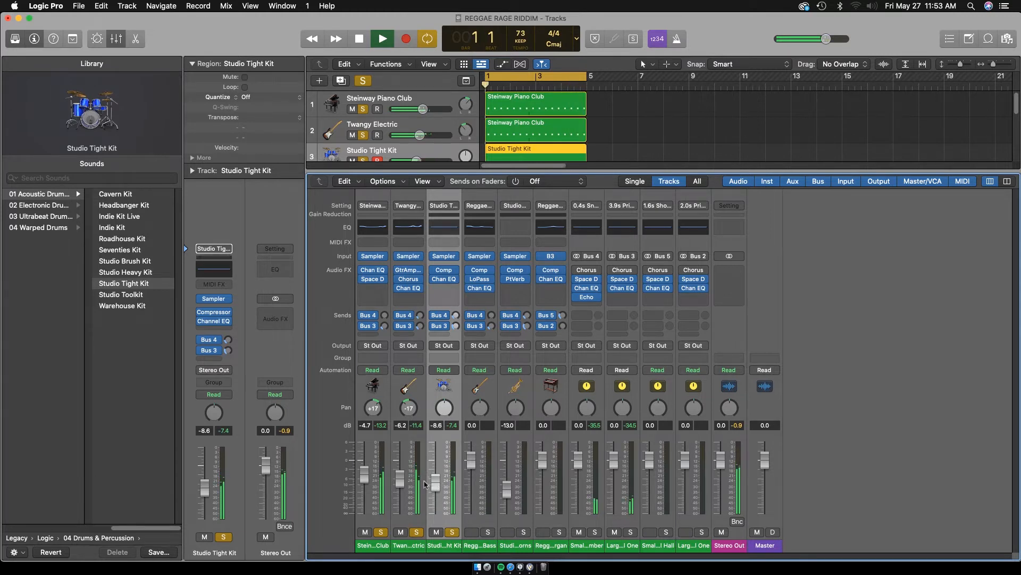
{"action": "key", "text": "space"}
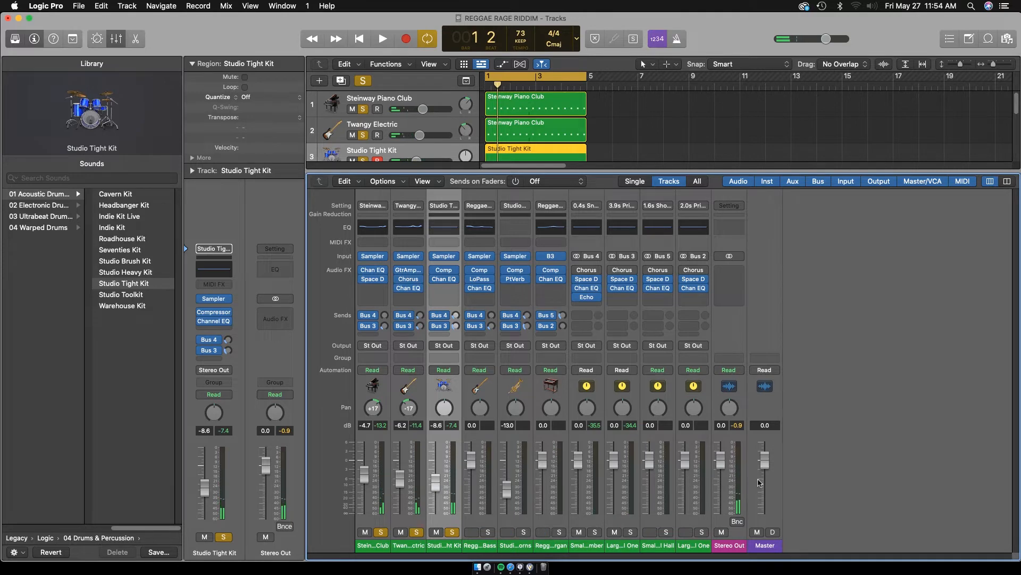
Reopen the drum region in the Piano Roll and set its C1 kick notes one by one to velocity 90
{"action": "key", "text": "e"}
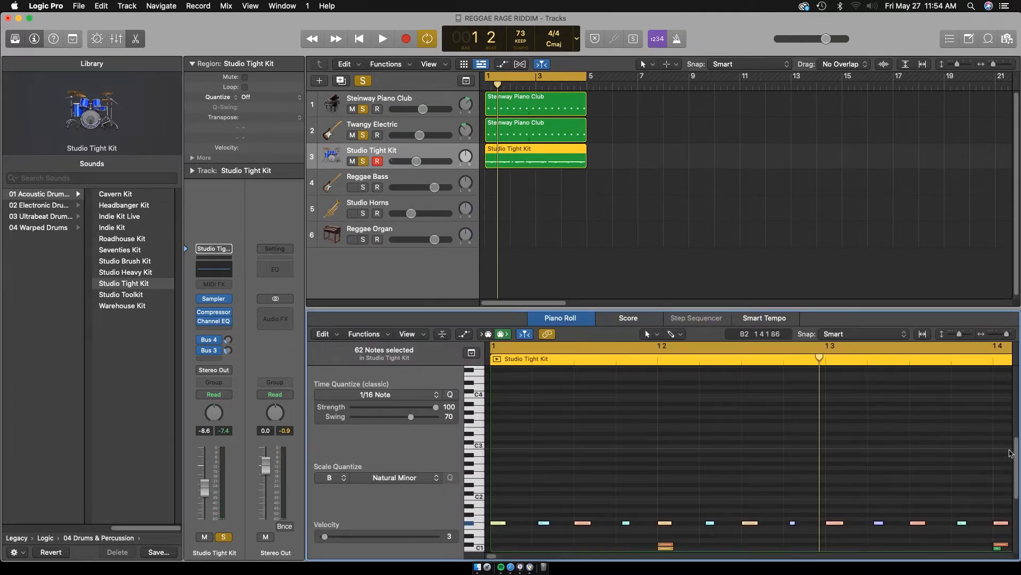
{"action": "scroll", "coordinate": [1010, 453], "scroll_direction": "down", "scroll_amount": 5}
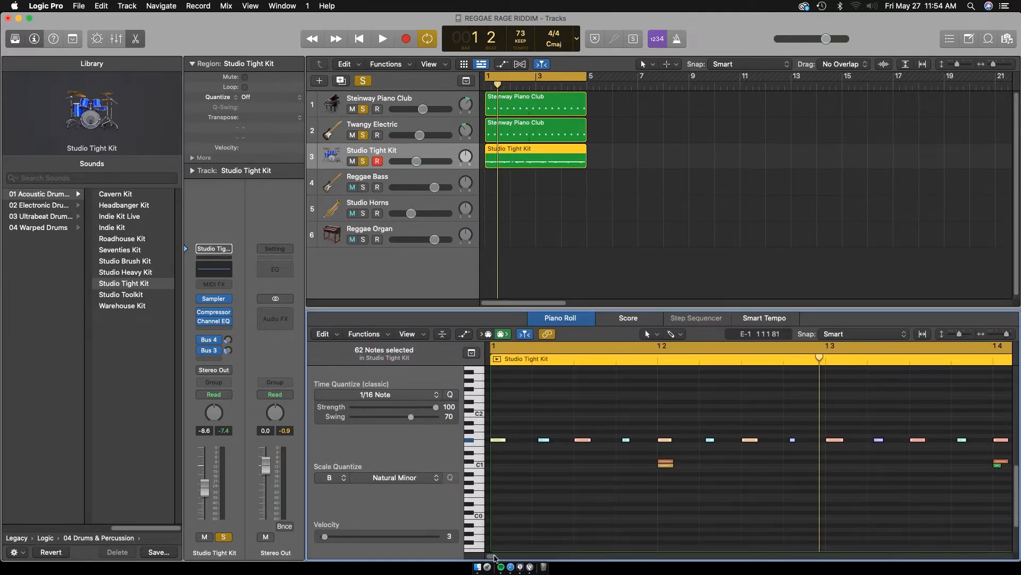
{"action": "left_click", "coordinate": [1008, 332]}
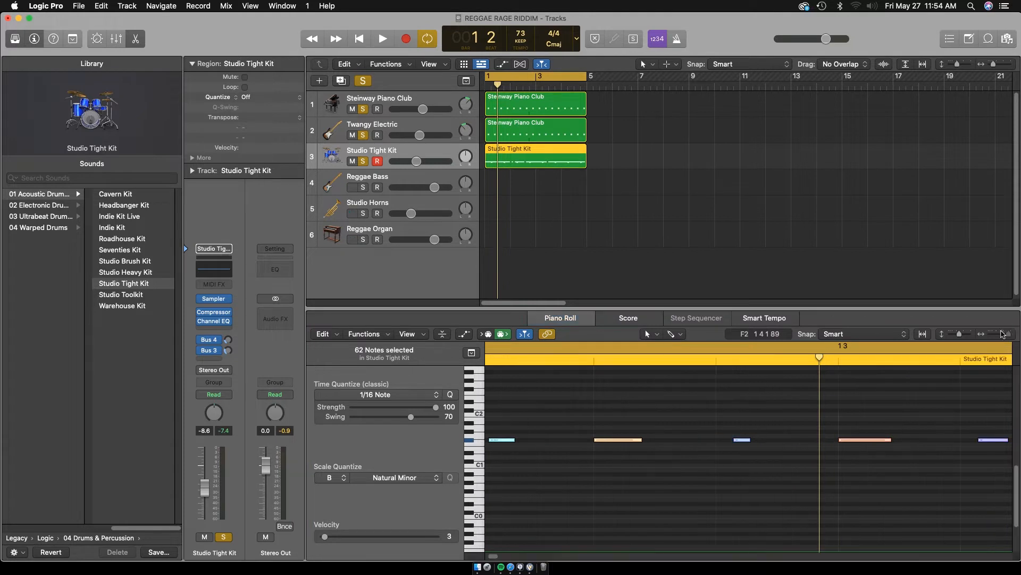
{"action": "left_click_drag", "start_coordinate": [1003, 337], "coordinate": [990, 338]}
{"action": "left_click", "coordinate": [875, 465]}
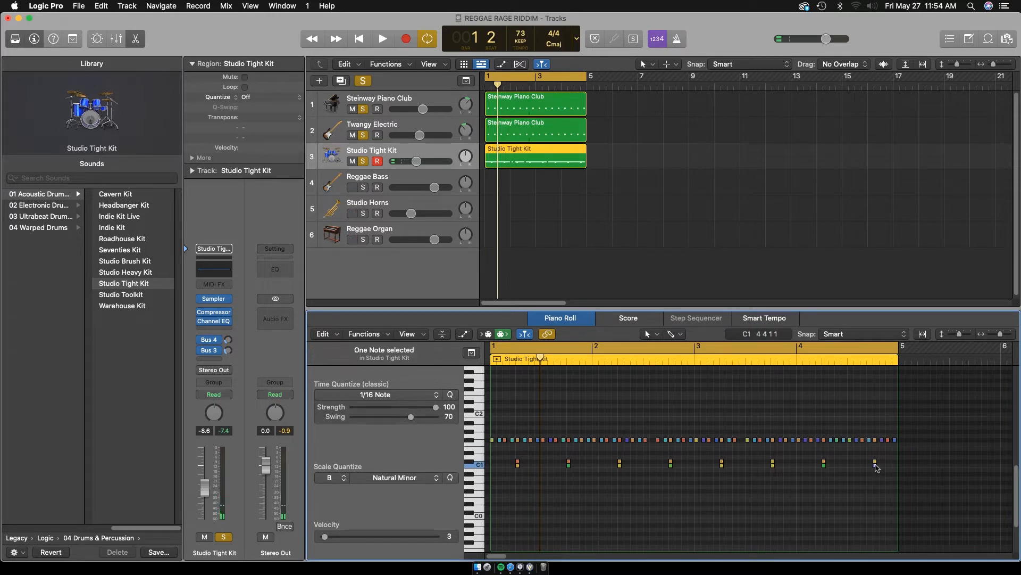
{"action": "left_click", "coordinate": [876, 466]}
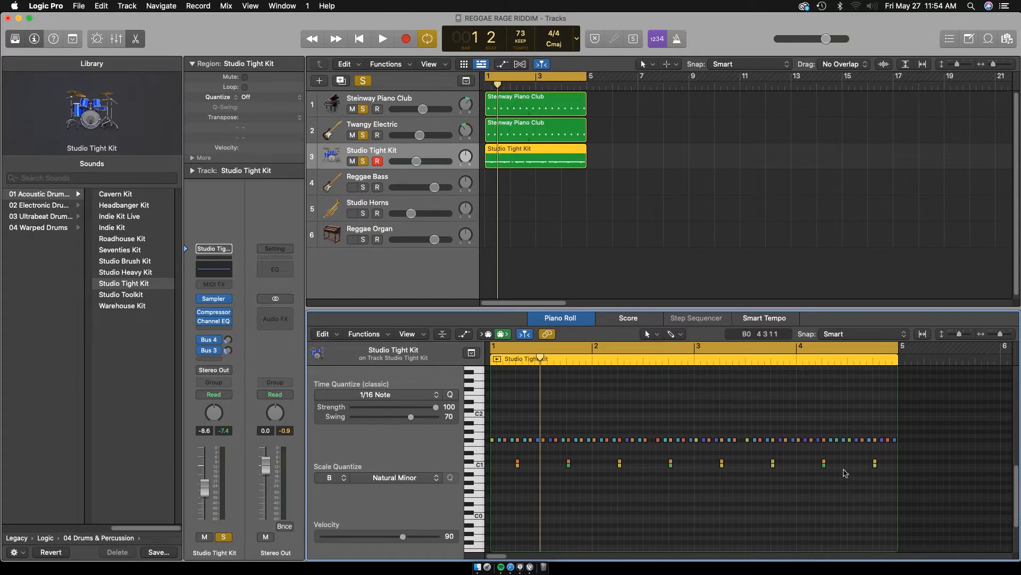
{"action": "left_click", "coordinate": [823, 464]}
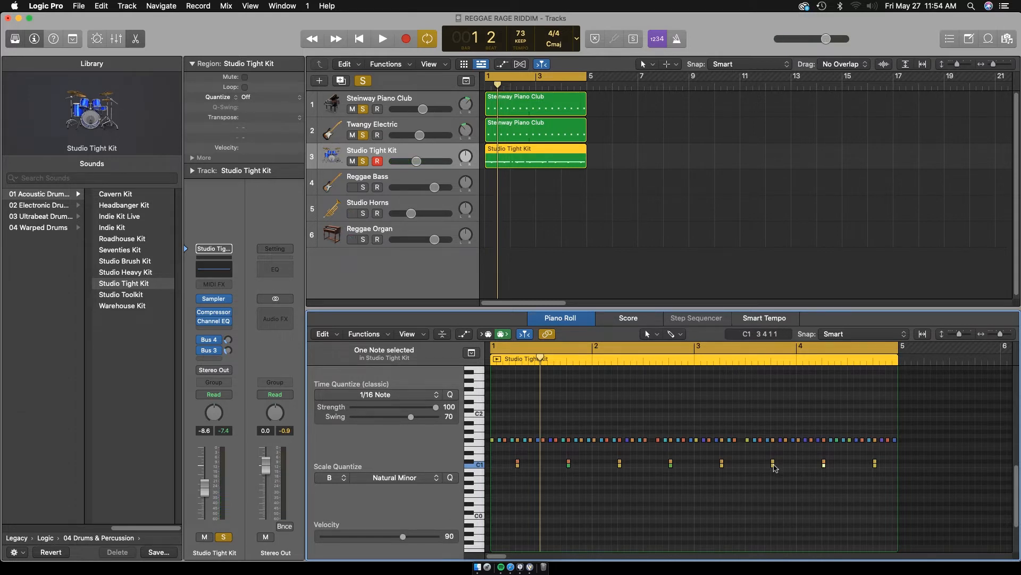
{"action": "left_click", "coordinate": [774, 465]}
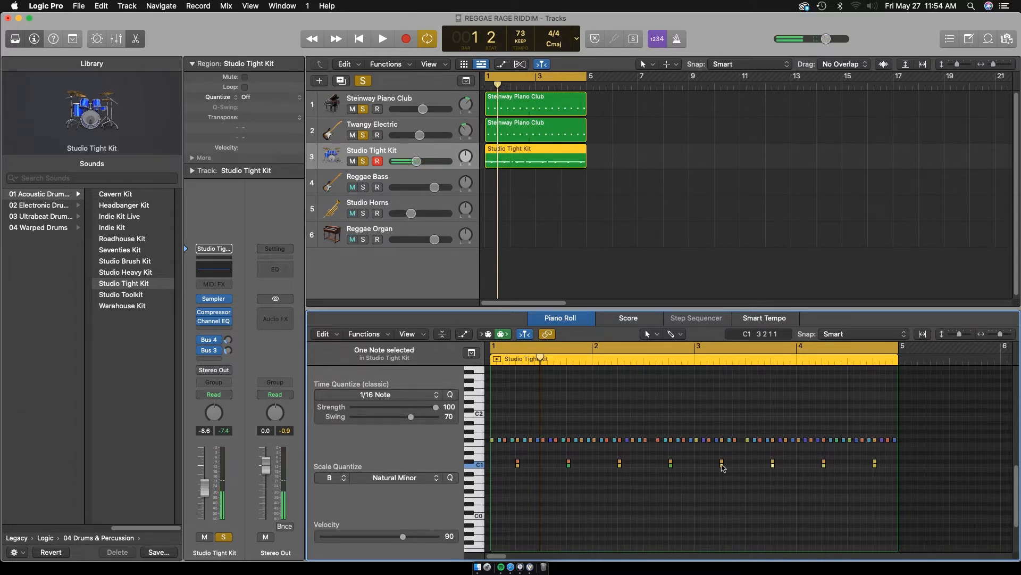
{"action": "left_click_drag", "start_coordinate": [403, 537], "coordinate": [404, 536]}
{"action": "left_click", "coordinate": [671, 464]}
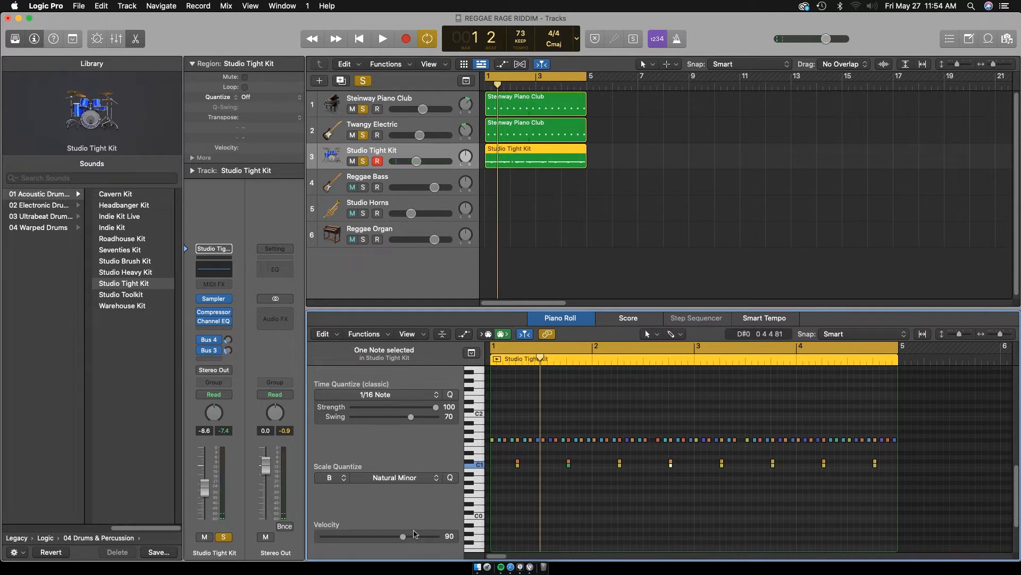
{"action": "left_click", "coordinate": [620, 463]}
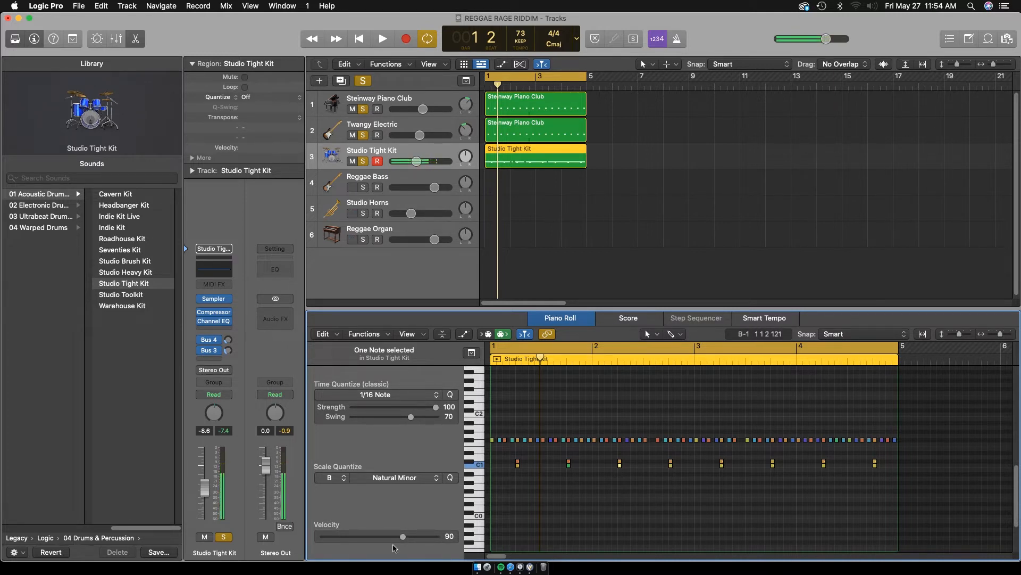
{"action": "left_click", "coordinate": [569, 467]}
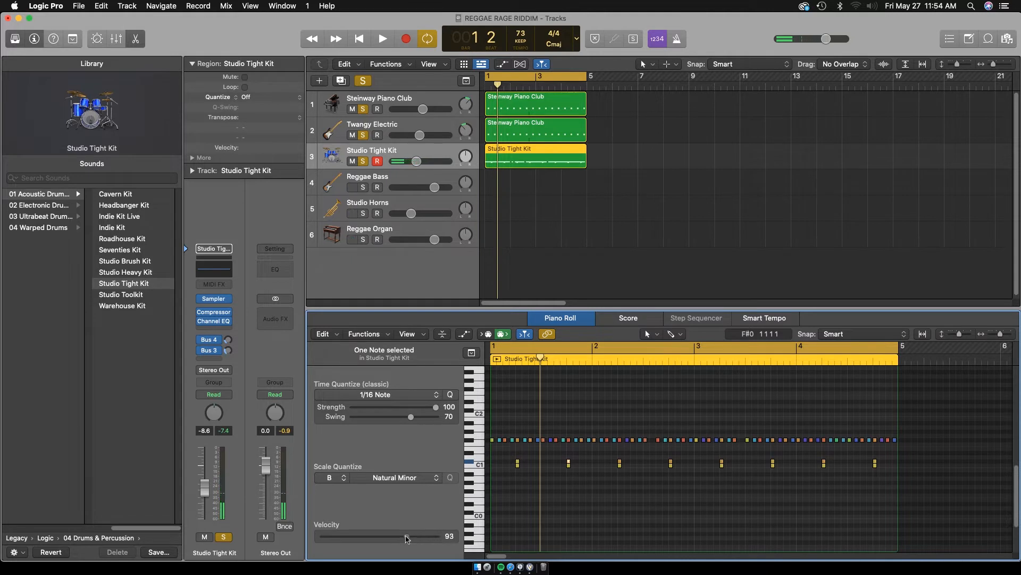
Set the velocity of all eight C#1 notes to about 111 while checking the balance in playback
{"action": "left_click", "coordinate": [619, 462]}
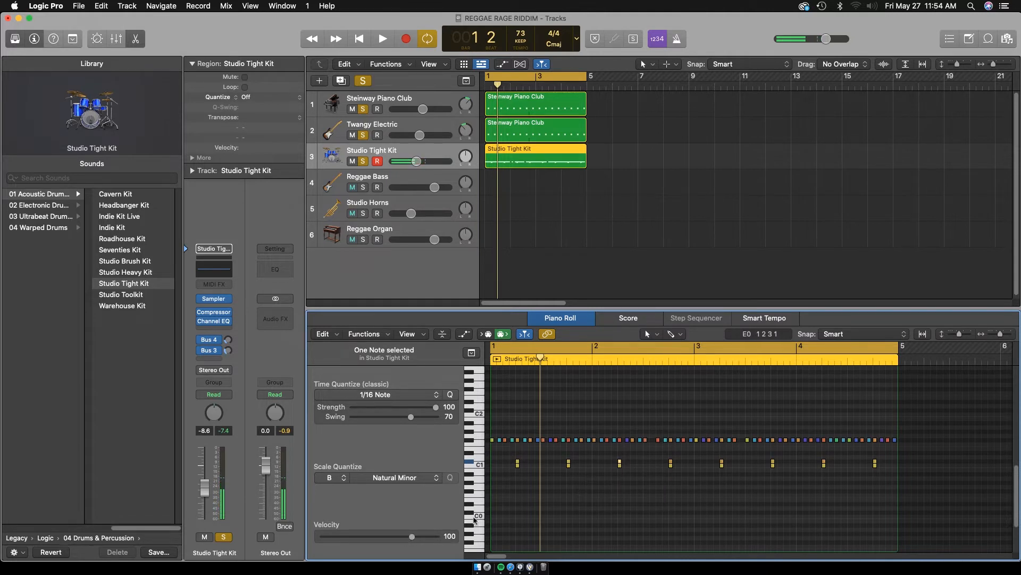
{"action": "left_click", "coordinate": [672, 465]}
{"action": "key", "text": "space"}
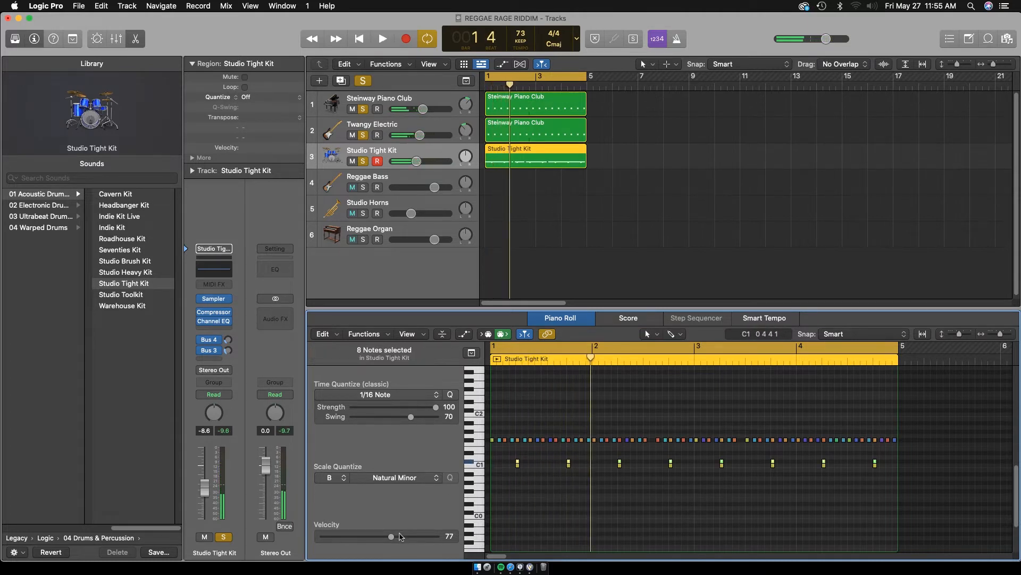
{"action": "left_click_drag", "start_coordinate": [408, 536], "coordinate": [429, 538]}
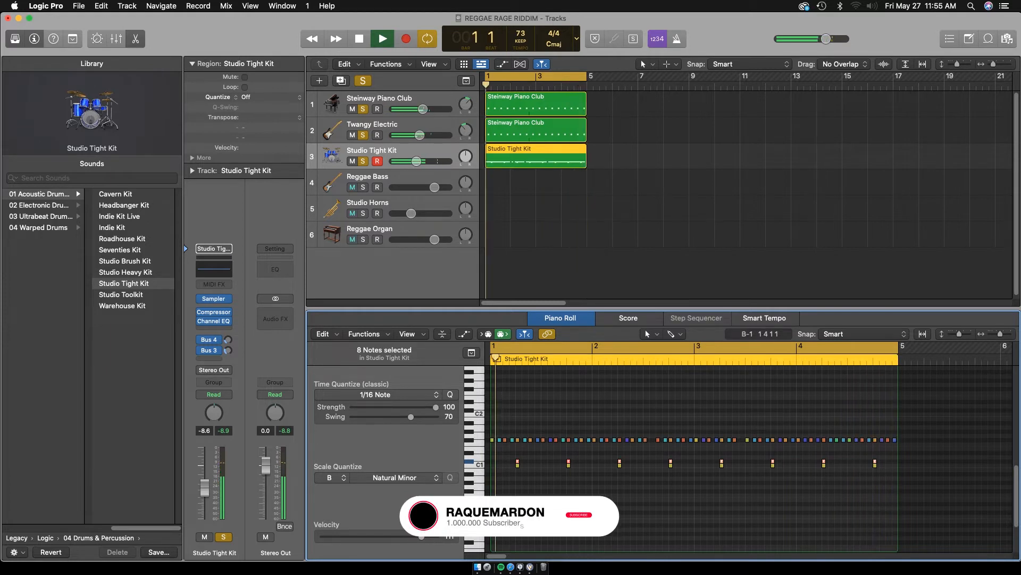
Add two C#1 notes on the last two sixteenths of beat 2 in bar 2 and play the pattern
{"action": "left_click", "coordinate": [620, 496]}
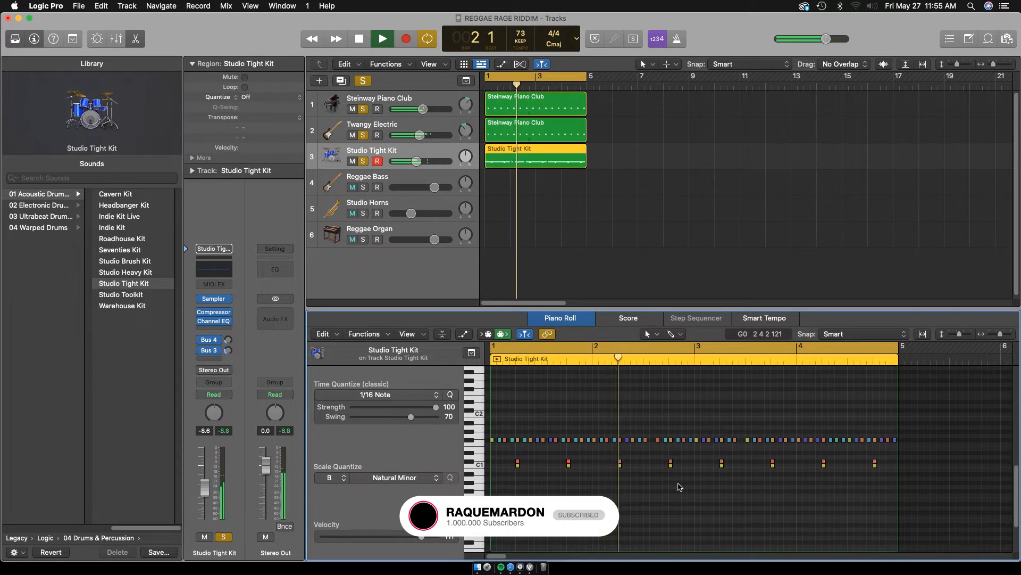
{"action": "key", "text": "space"}
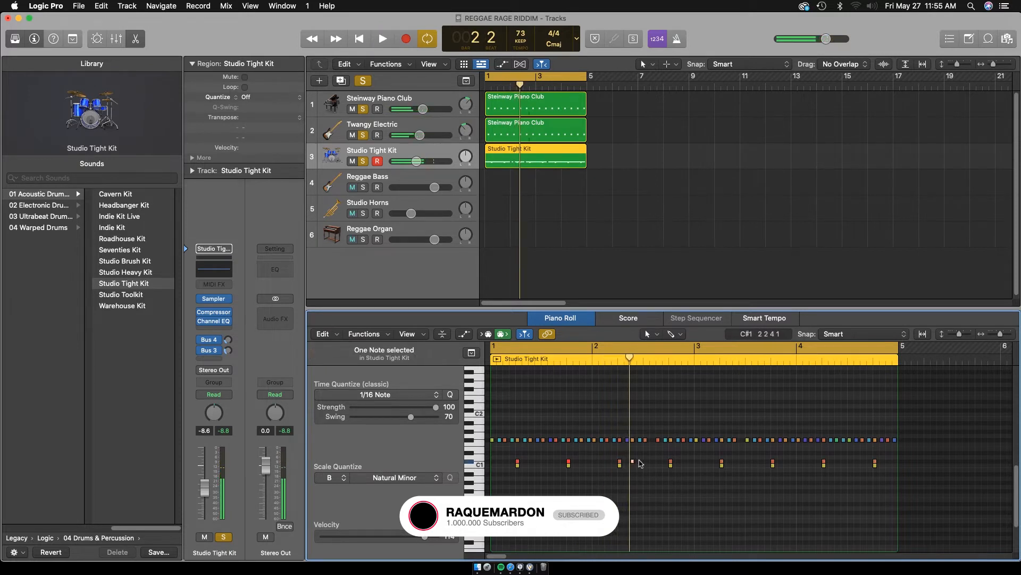
{"action": "left_click", "coordinate": [640, 461], "text": "super"}
{"action": "key", "text": "space"}
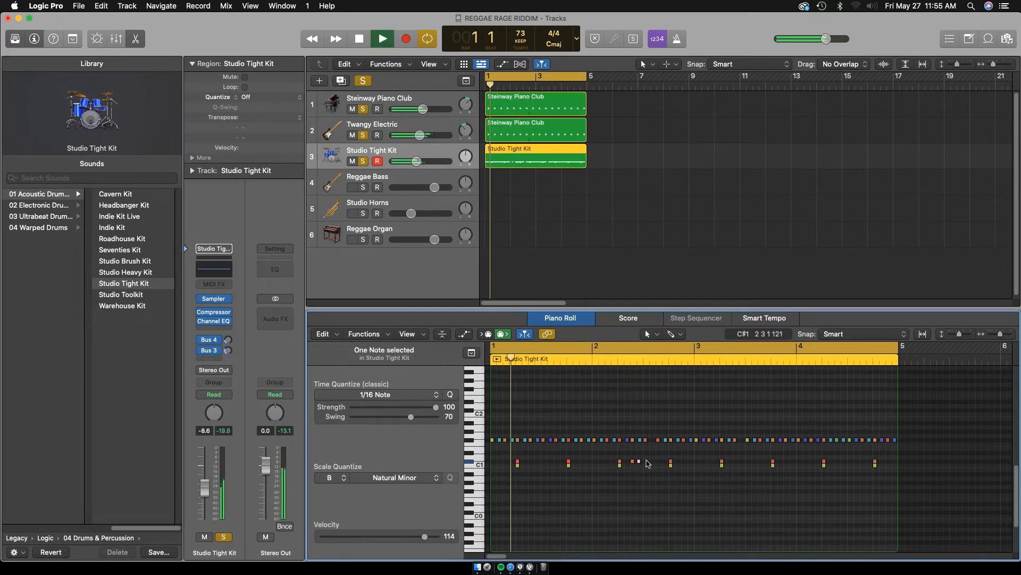
{"action": "left_click_drag", "start_coordinate": [1000, 334], "coordinate": [1002, 334]}
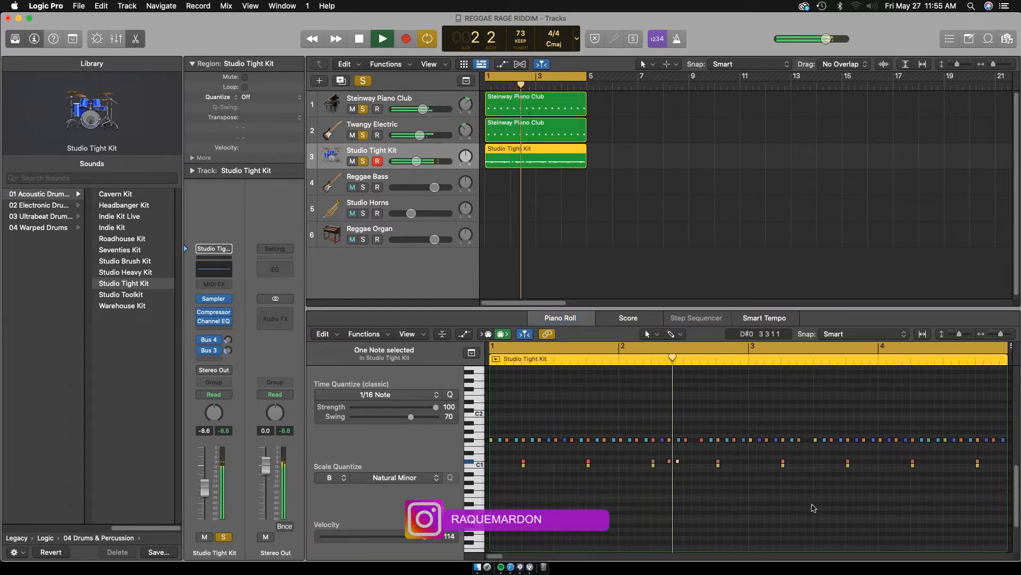
Move the two extra C#1 notes in bar 2 to the last sixteenth of beat 2 and the second sixteenth of beat 3
{"action": "key", "text": "space"}
{"action": "key", "text": "space"}
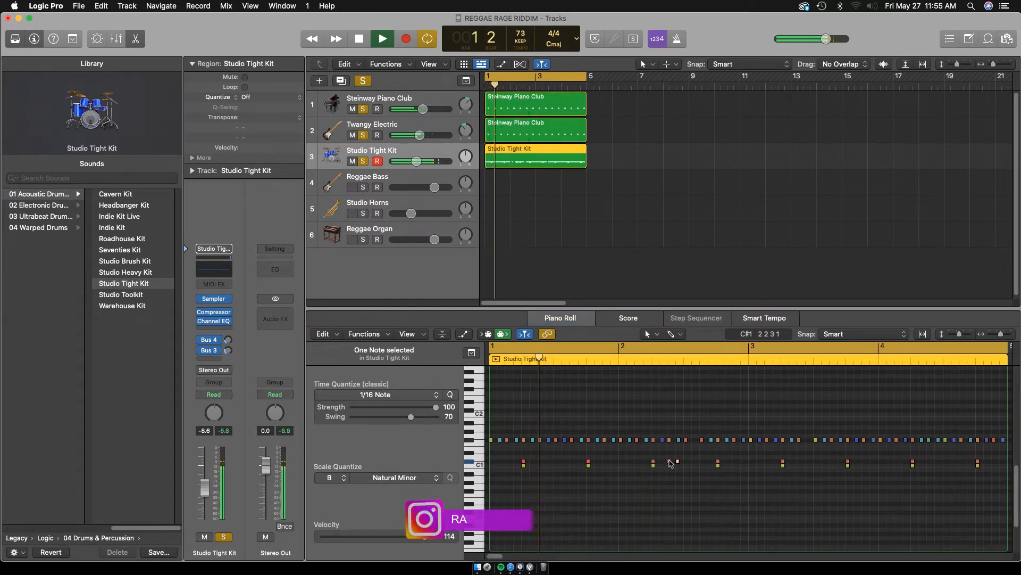
{"action": "left_click_drag", "start_coordinate": [669, 461], "coordinate": [695, 461]}
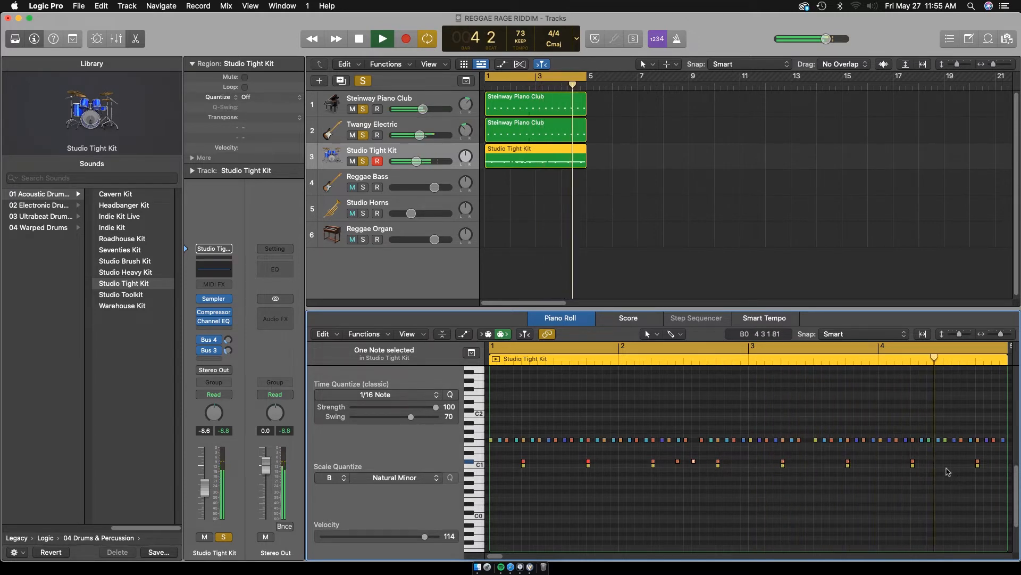
Add an extra C#1 note on beat 3 of bar 4 and play the pattern
{"action": "key", "text": "space"}
{"action": "key", "text": "space"}
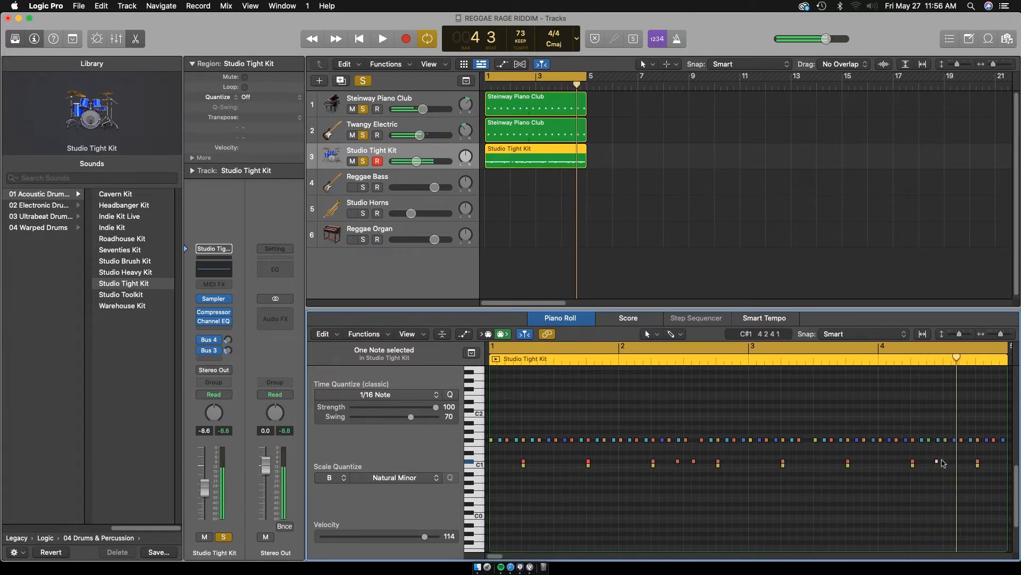
{"action": "left_click_drag", "start_coordinate": [942, 461], "coordinate": [950, 462]}
{"action": "key", "text": "space"}
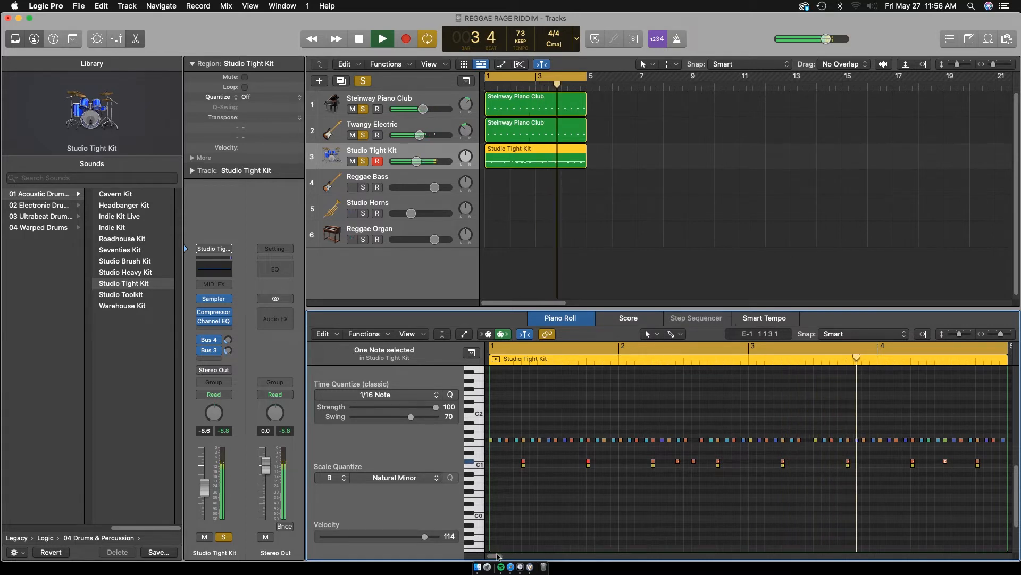
Add another C#1 note on the last sixteenth of beat 3 in bar 4, audition the pattern and save the project
{"action": "scroll", "coordinate": [564, 546], "scroll_direction": "right", "scroll_amount": 9}
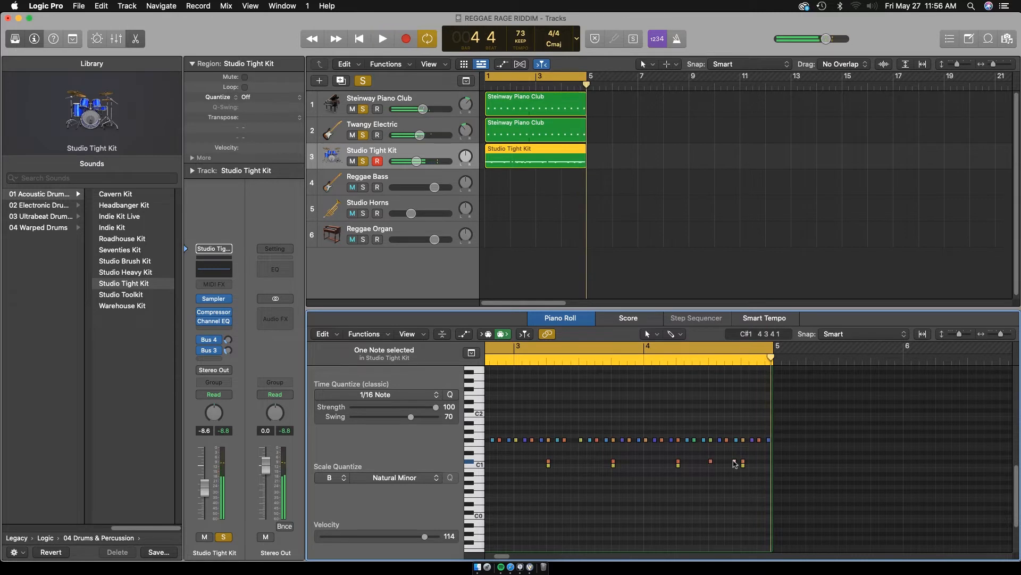
{"action": "key", "text": "space"}
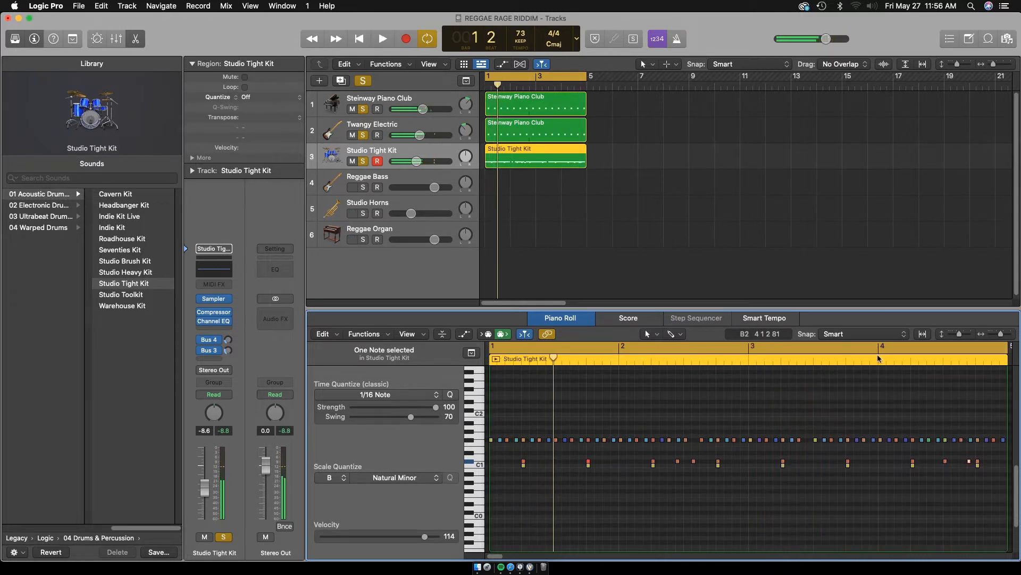
{"action": "key", "text": "space"}
{"action": "left_click", "coordinate": [879, 367]}
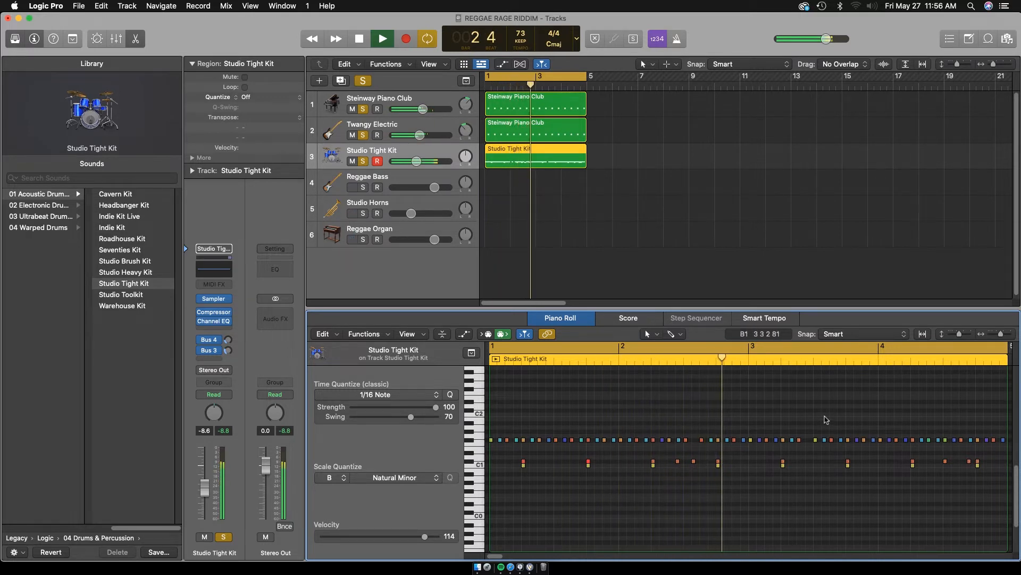
{"action": "key", "text": "super+s"}
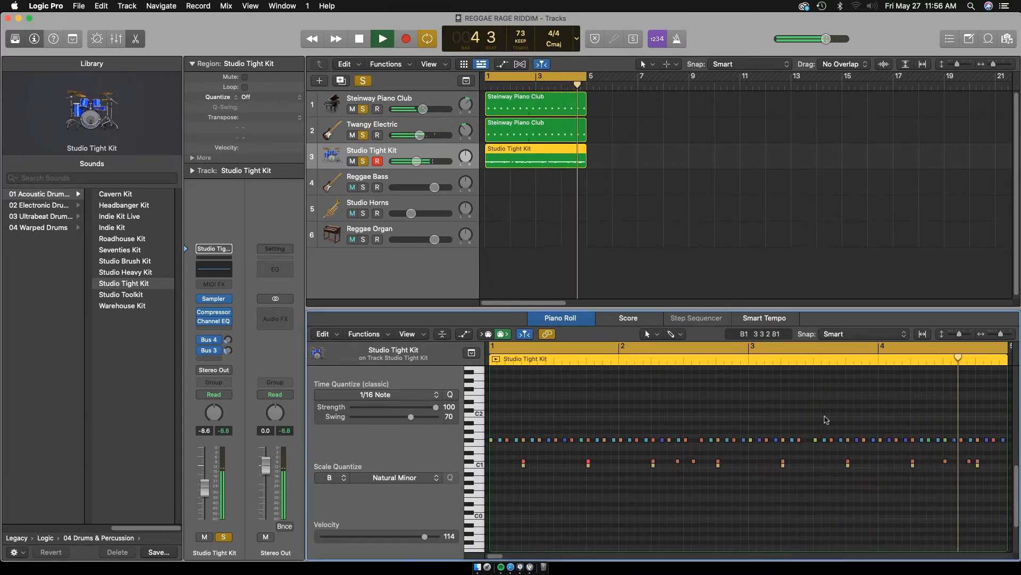
{"action": "key", "text": "space"}
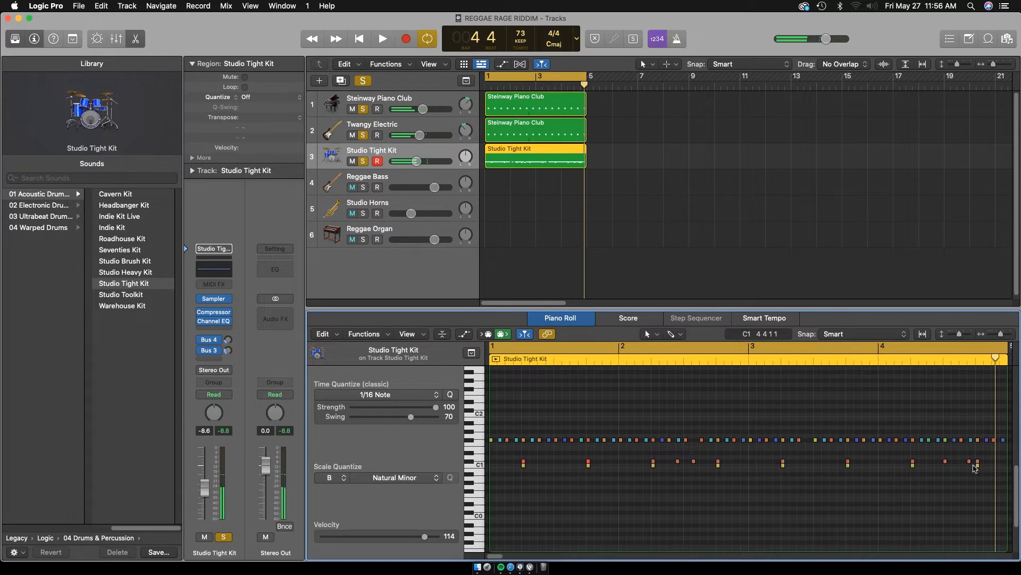
Delete the C#1 note just before beat 4 of bar 4 and play the pattern
{"action": "left_click_drag", "start_coordinate": [967, 463], "coordinate": [964, 466]}
{"action": "key", "text": "space"}
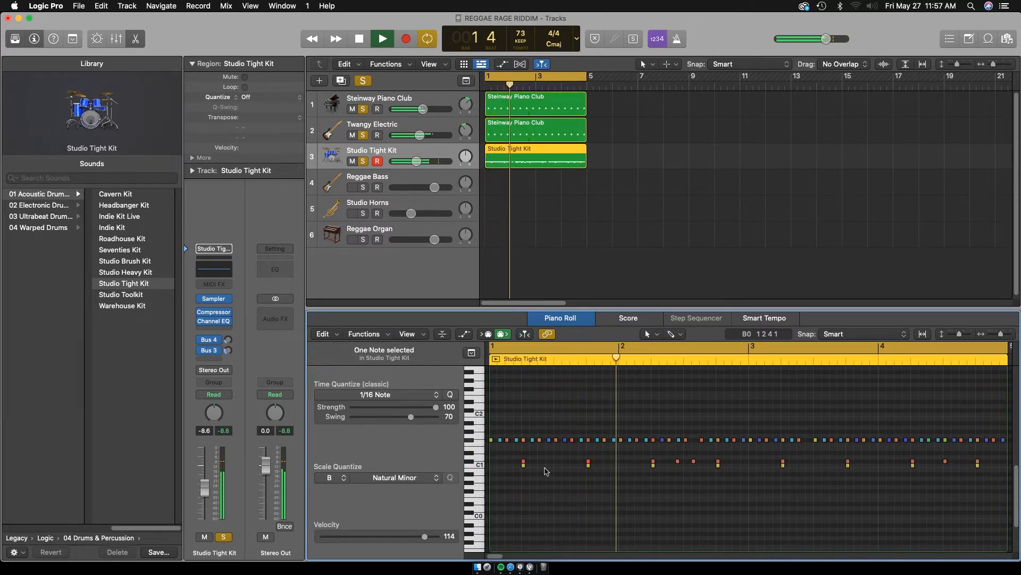
Set the velocity of all eight C1 kick notes to 96
{"action": "left_click", "coordinate": [474, 464]}
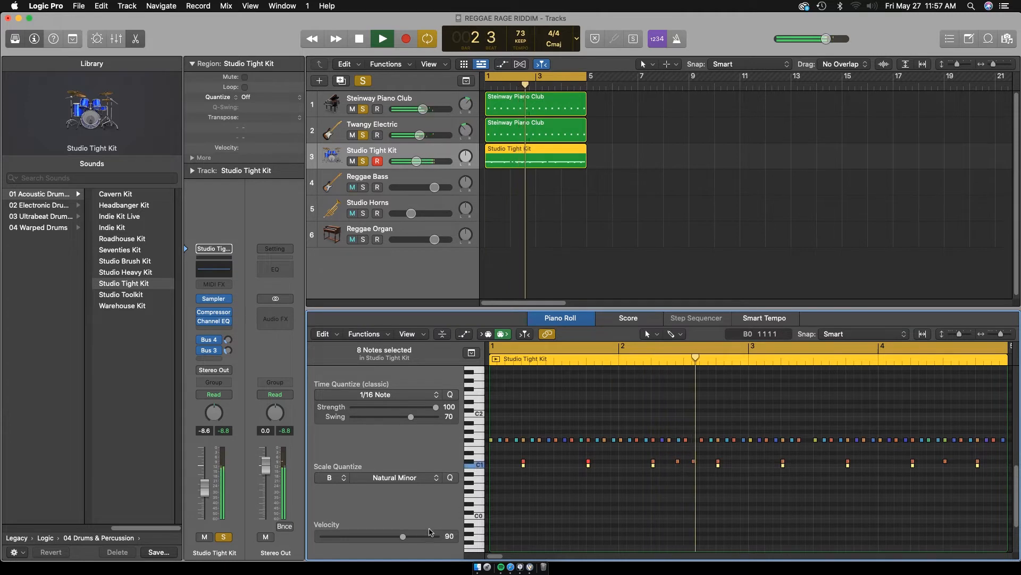
{"action": "left_click_drag", "start_coordinate": [403, 536], "coordinate": [411, 538]}
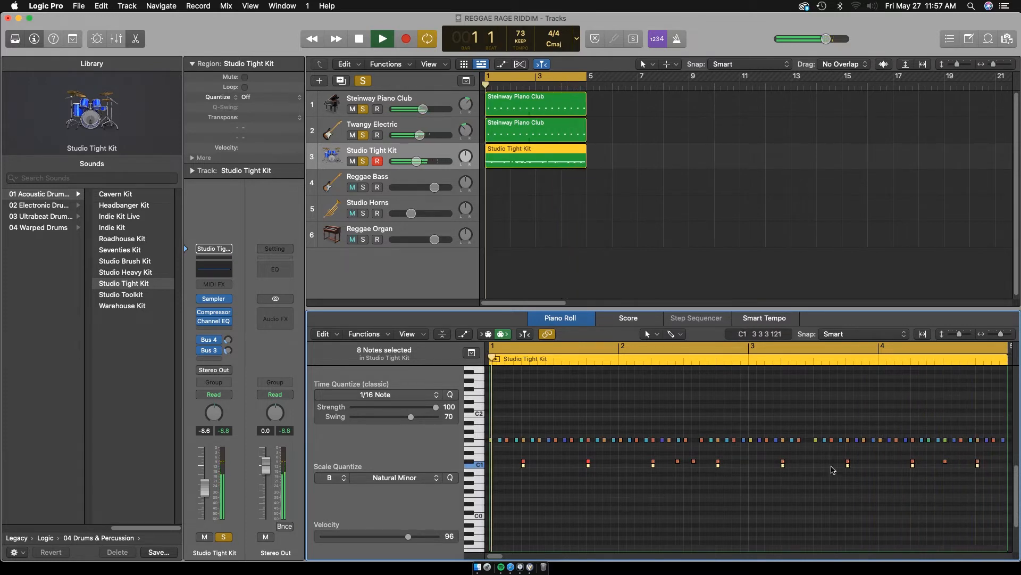
Delete the extra C#1 note on beat 3 of bar 4 and stop playback after listening
{"action": "left_click_drag", "start_coordinate": [932, 456], "coordinate": [951, 470]}
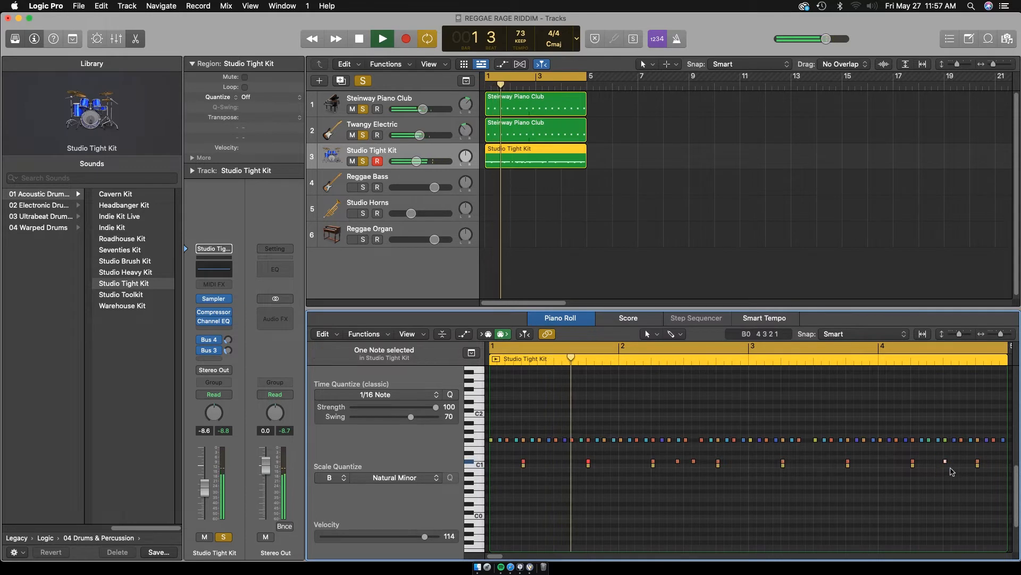
{"action": "key", "text": "Delete"}
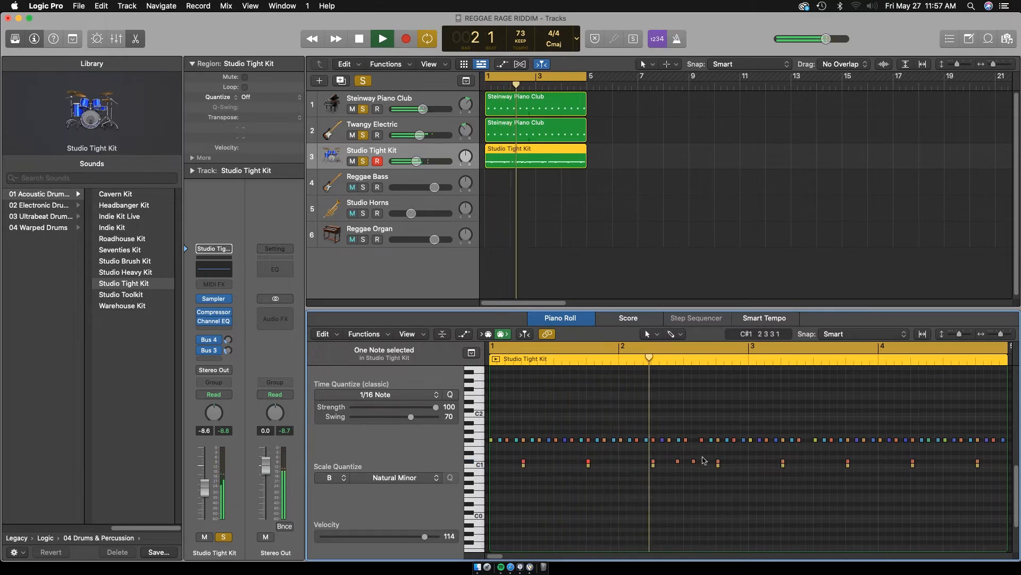
{"action": "key", "text": "space"}
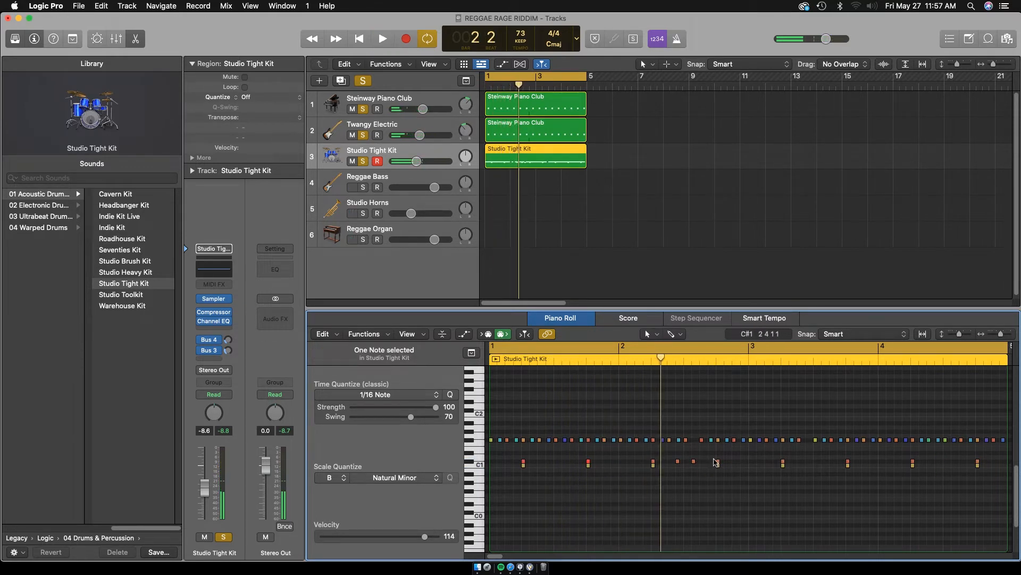
Select the Reggae Bass track, clear all track solos and rehearse a bass line over the playing loop
{"action": "left_click", "coordinate": [436, 177]}
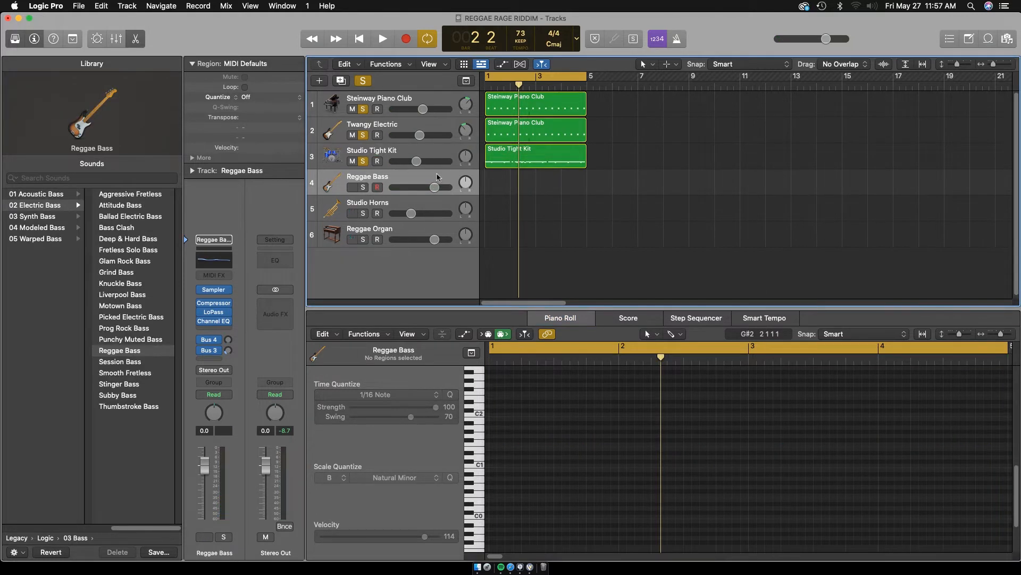
{"action": "left_click", "coordinate": [370, 81]}
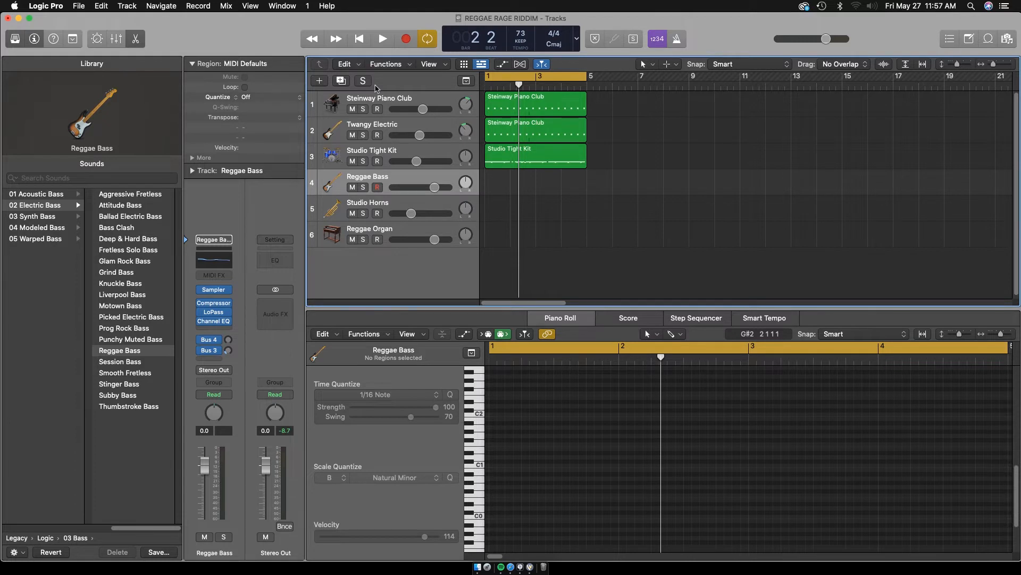
{"action": "key", "text": "space"}
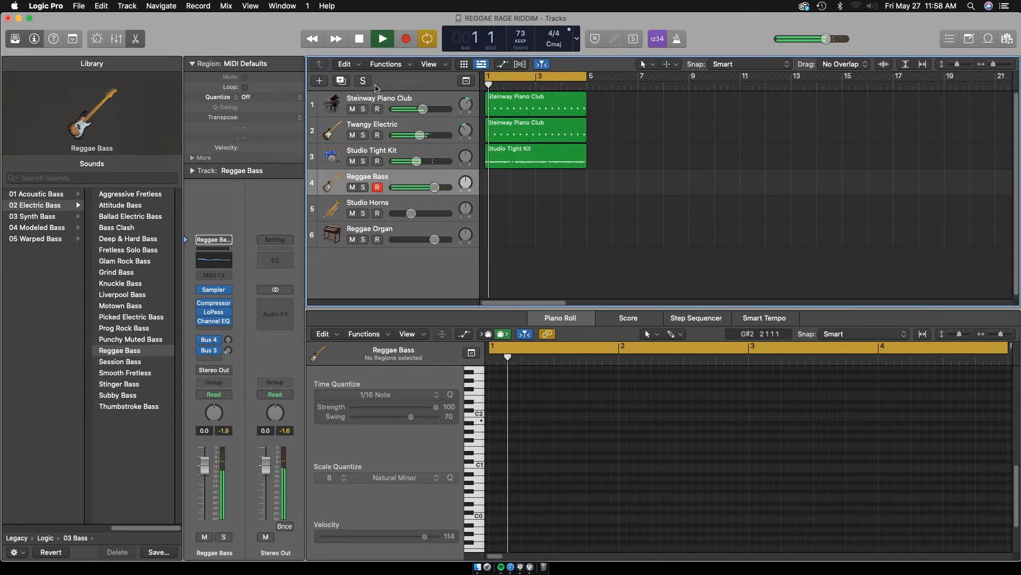
{"action": "key", "text": "space"}
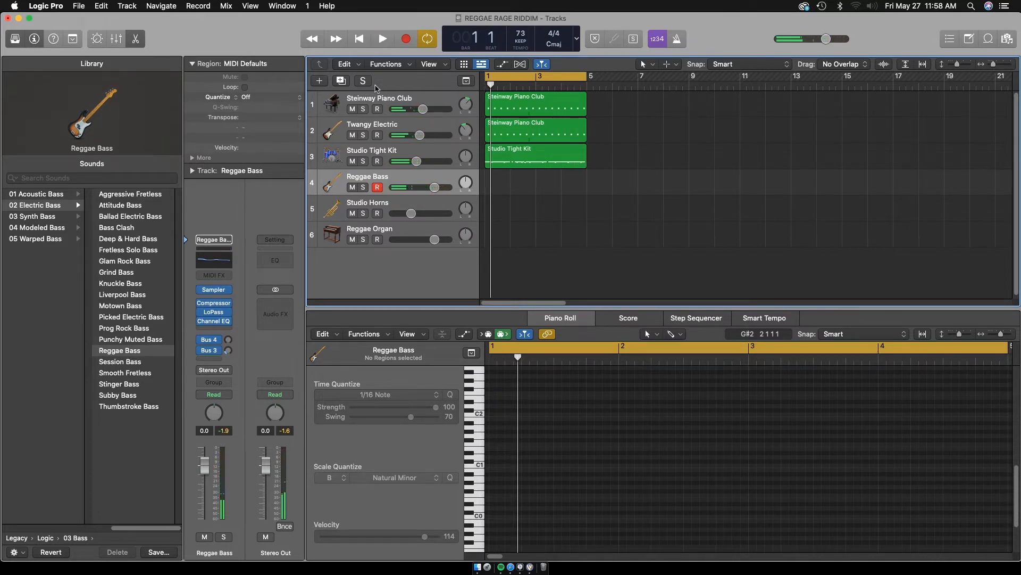
{"action": "key", "text": "r"}
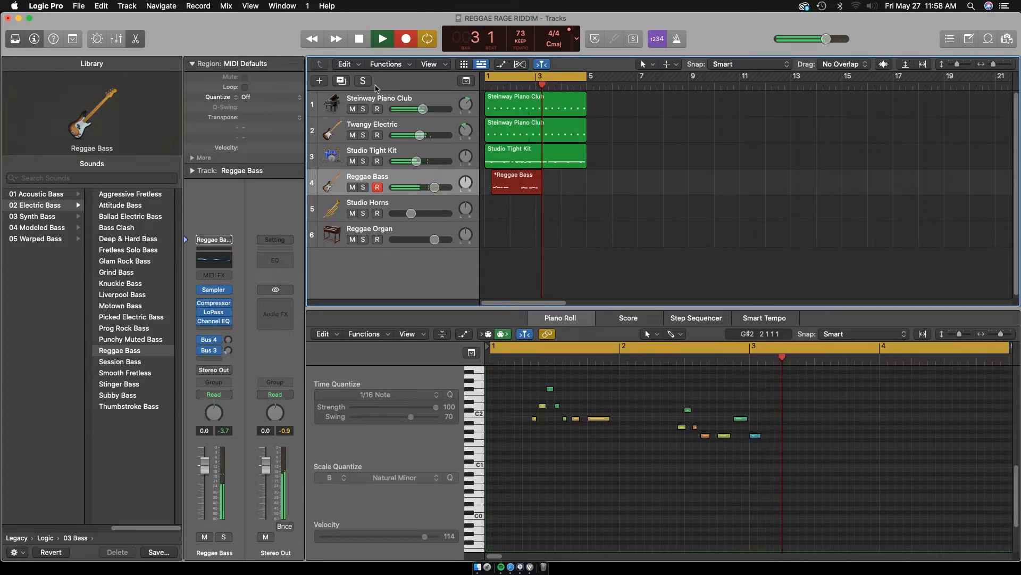
{"action": "key", "text": "space"}
{"action": "key", "text": "super+z"}
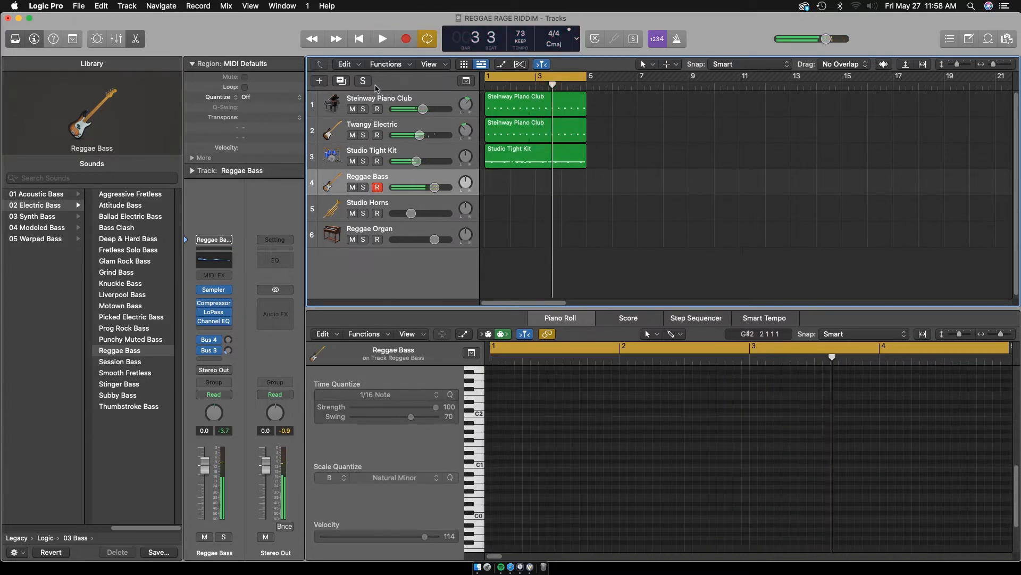
{"action": "key", "text": "r"}
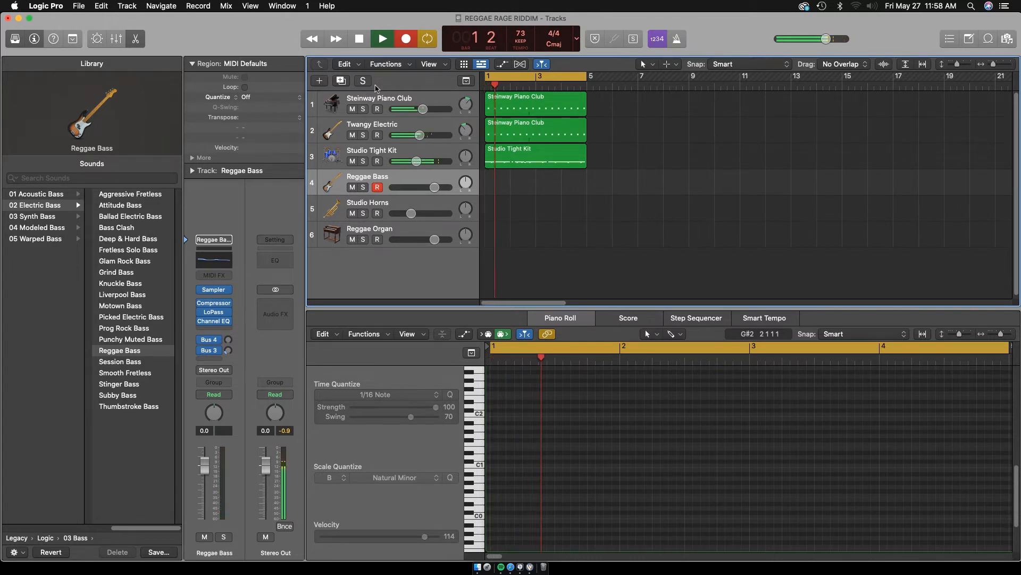
{"action": "key", "text": "space"}
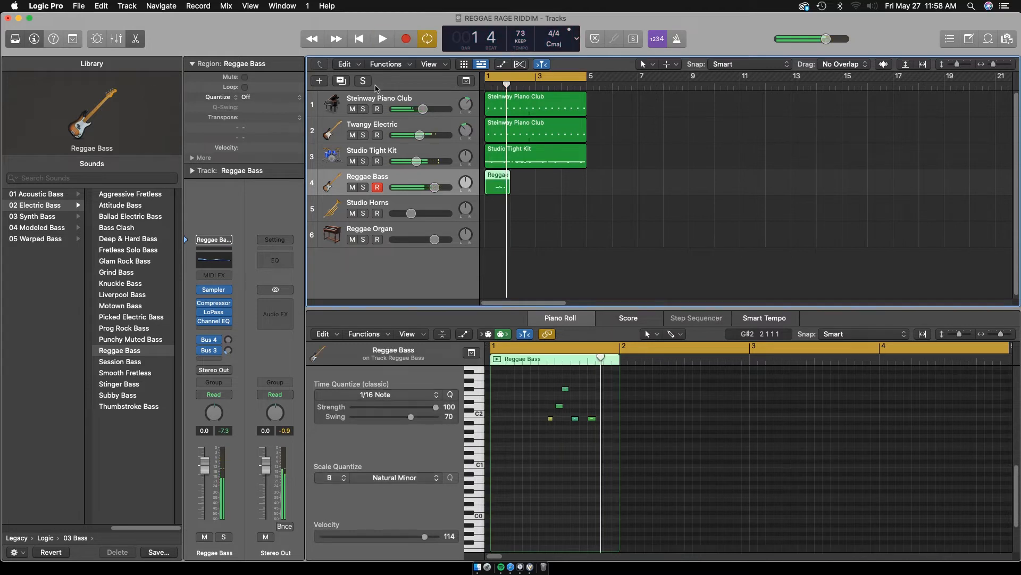
{"action": "key", "text": "super+z"}
Record a four-bar bass line on the Reggae Bass track and play it back
{"action": "key", "text": "r"}
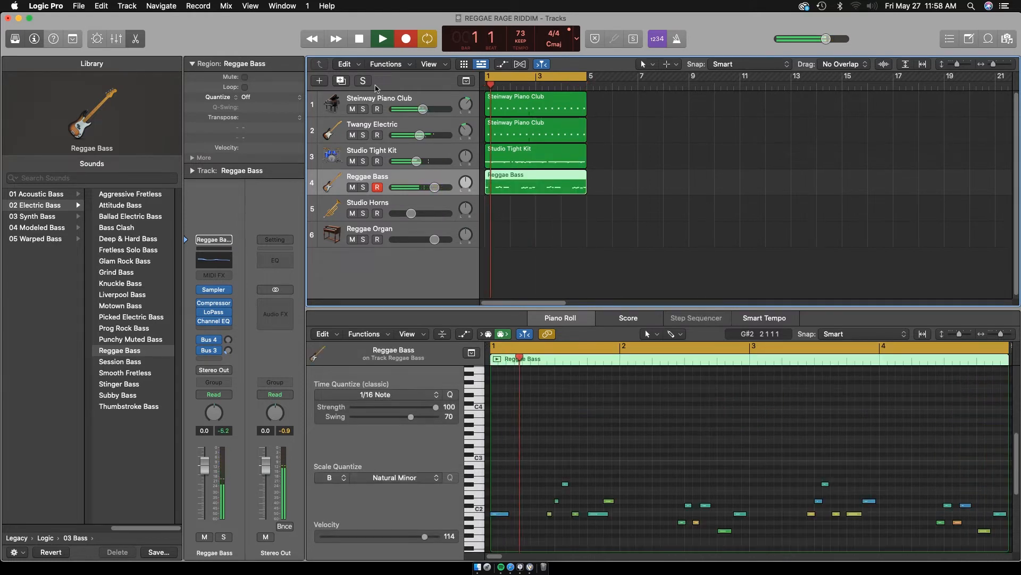
{"action": "key", "text": "space"}
{"action": "left_click", "coordinate": [646, 420]}
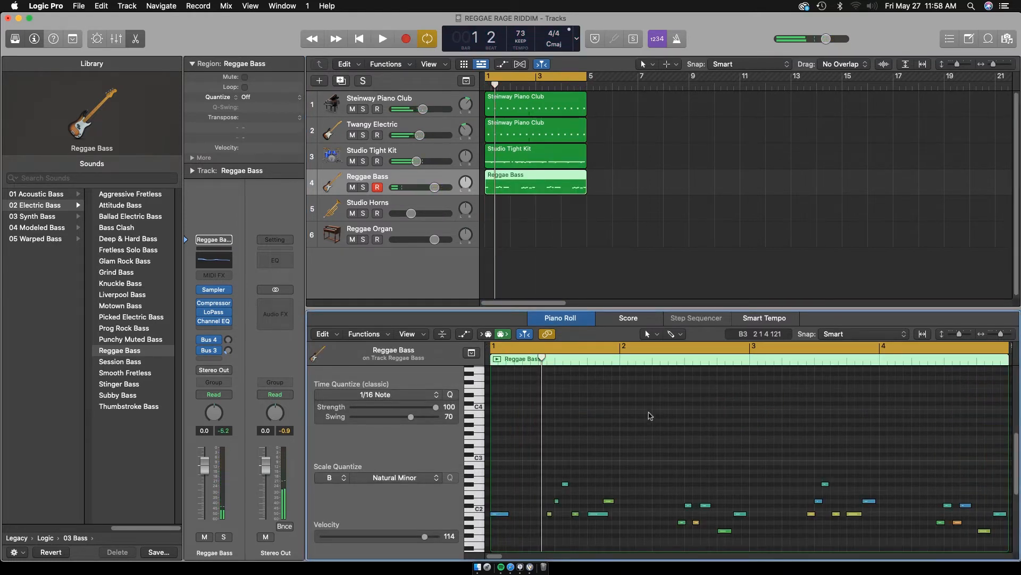
{"action": "key", "text": "space"}
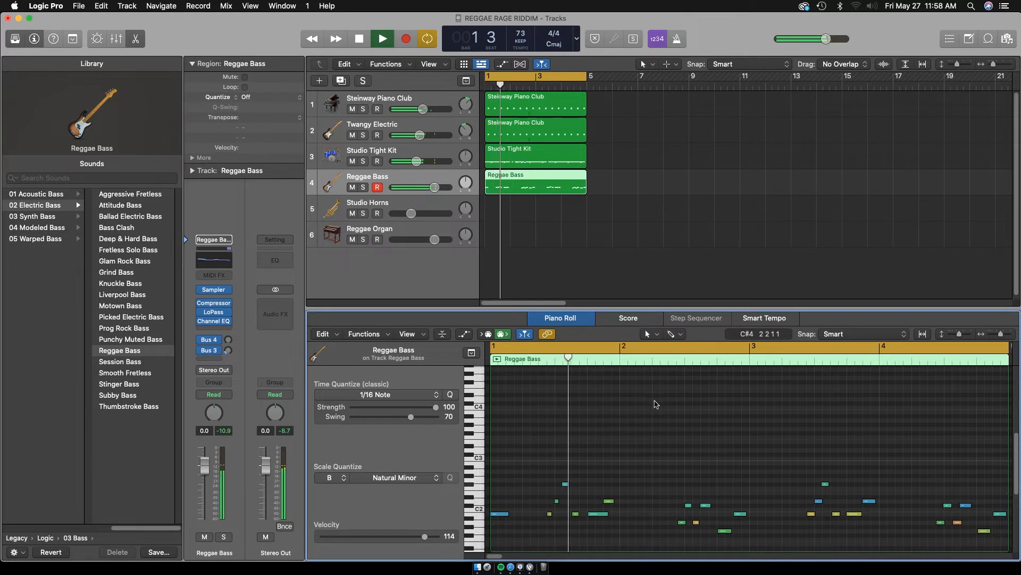
Quantize all the recorded bass notes to 1/16 Note with strength 87 and swing 44
{"action": "key", "text": "super+a"}
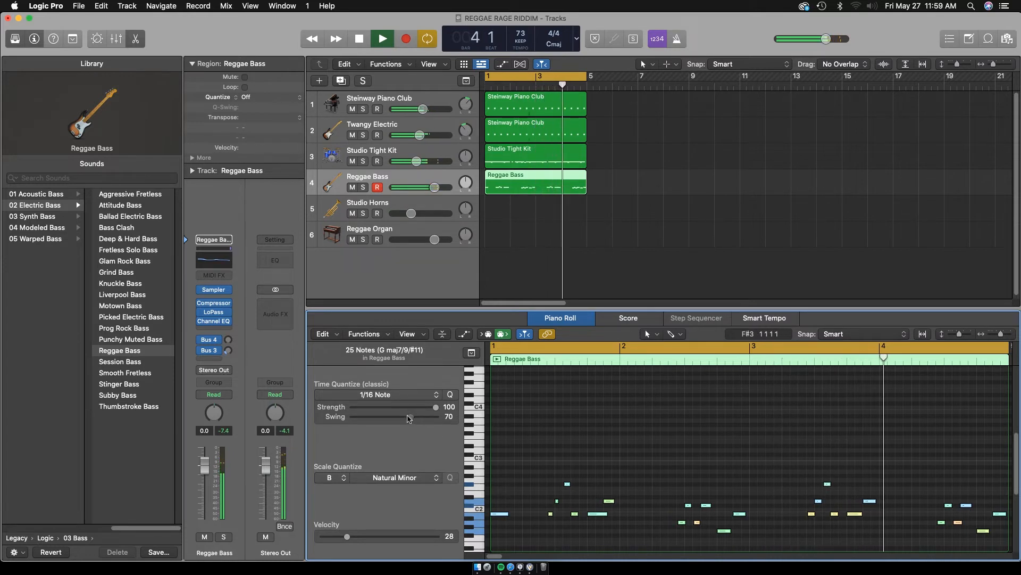
{"action": "mouse_move", "coordinate": [409, 417]}
{"action": "left_mouse_down"}
{"action": "mouse_move", "coordinate": [389, 417]}
{"action": "mouse_move", "coordinate": [425, 409]}
{"action": "left_mouse_up"}
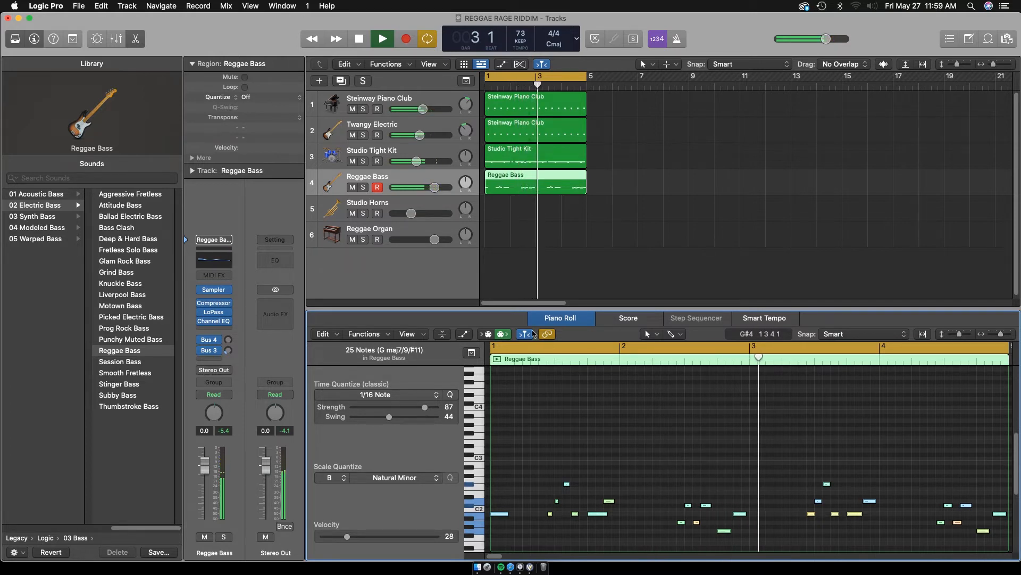
Check the channel levels in the Mixer during playback and return to the Piano Roll
{"action": "key", "text": "x"}
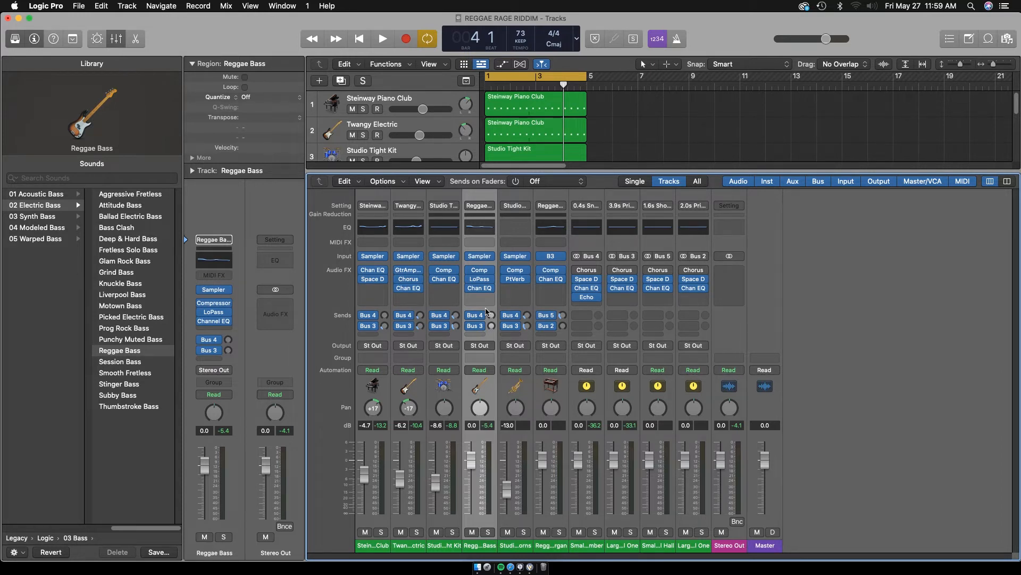
{"action": "key", "text": "space"}
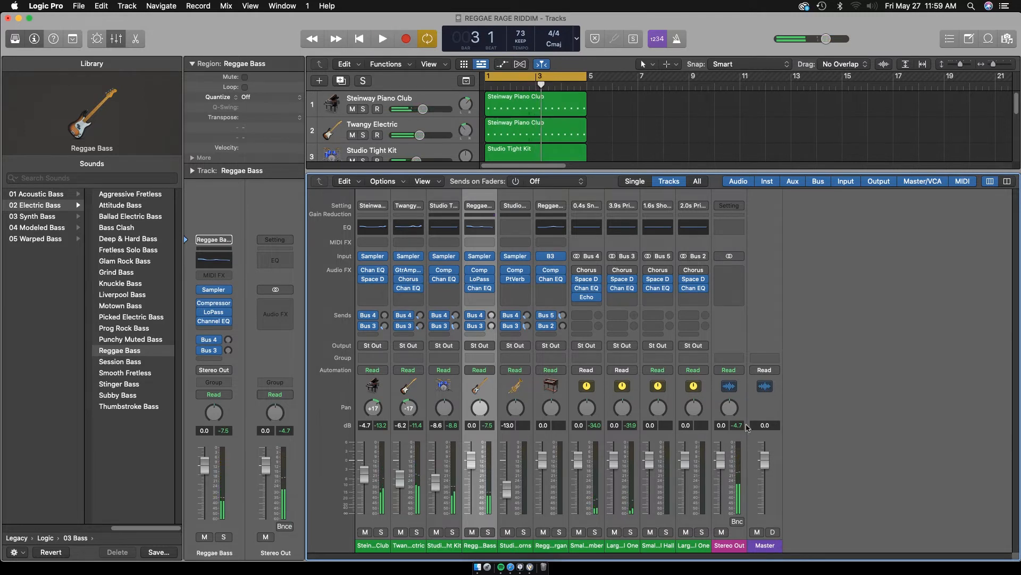
{"action": "key", "text": "space"}
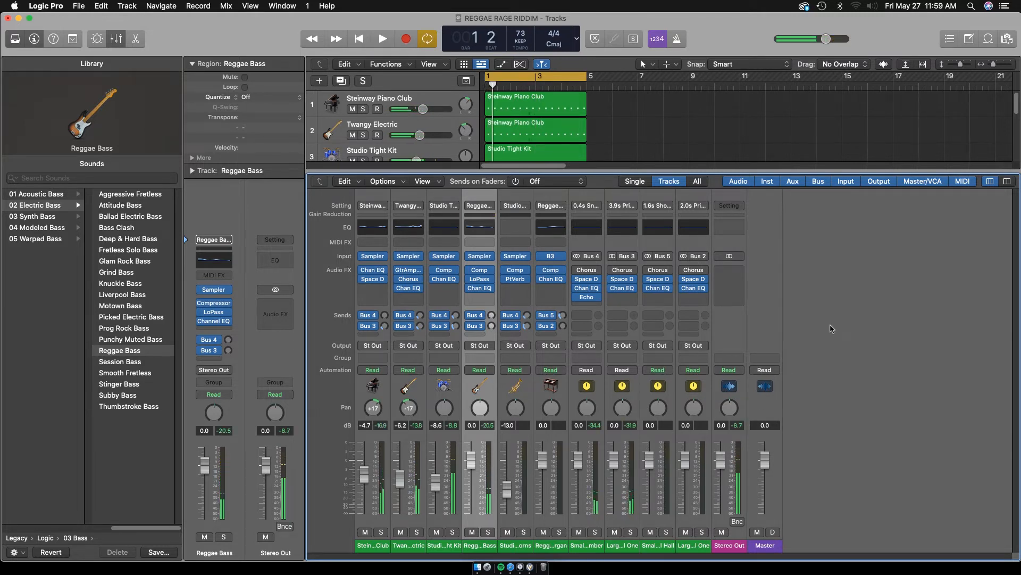
{"action": "key", "text": "p"}
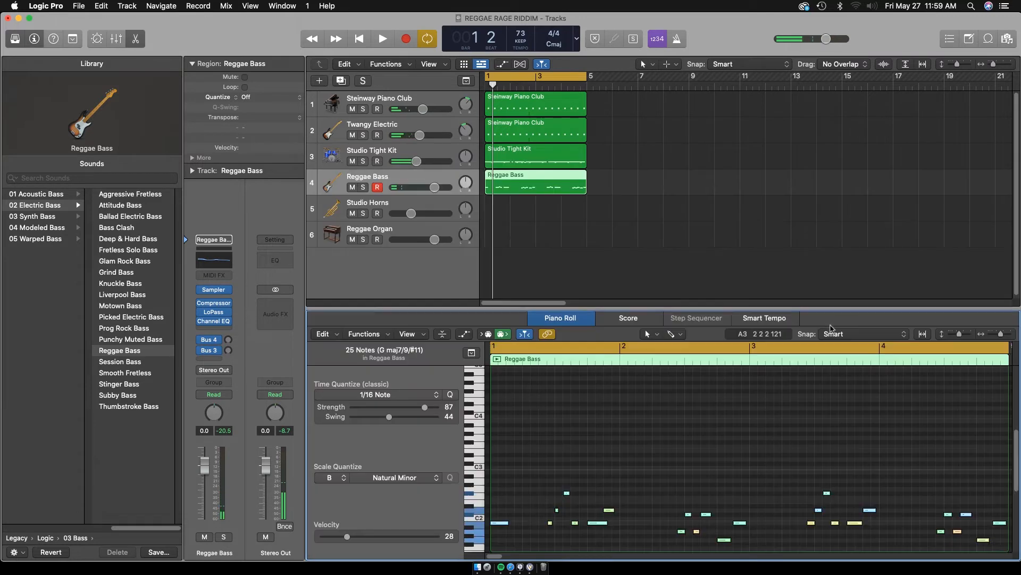
Select the Studio Horns track and rehearse a horn part over the playing loop
{"action": "left_click", "coordinate": [431, 202]}
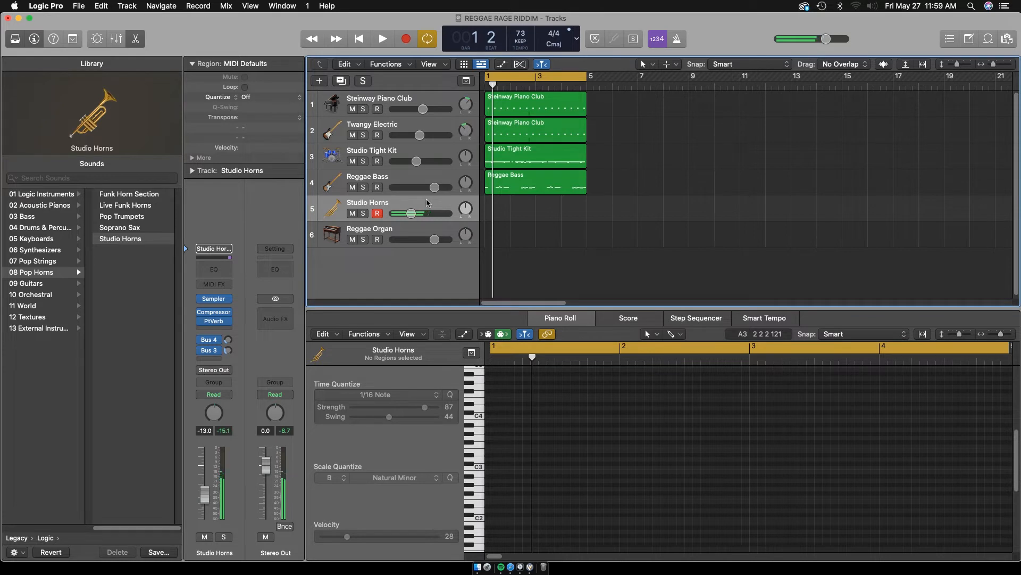
{"action": "key", "text": "space"}
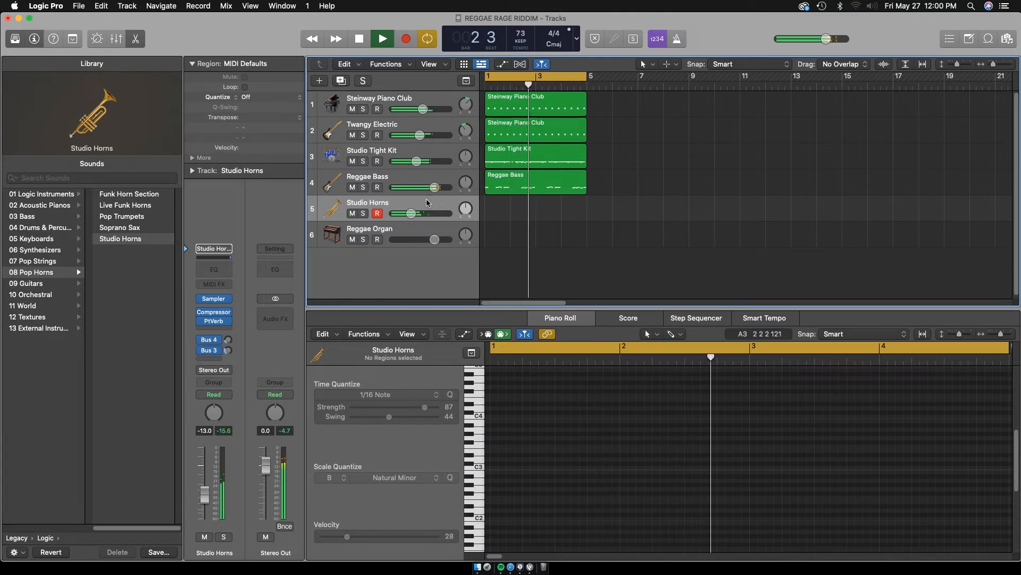
{"action": "key", "text": "space"}
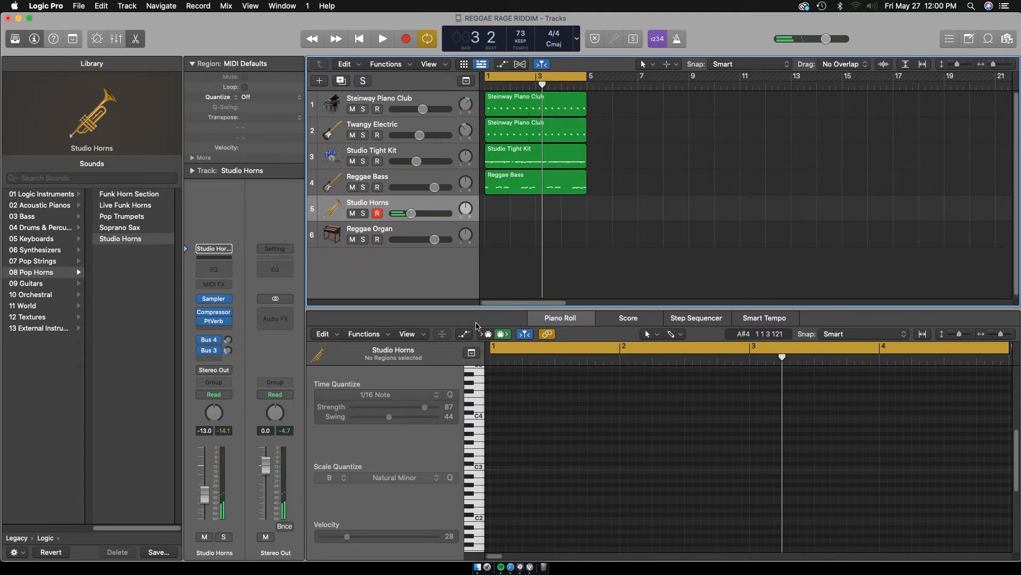
Record a four-bar horn part on the Studio Horns track over the playing loop and listen back
{"action": "key", "text": "r"}
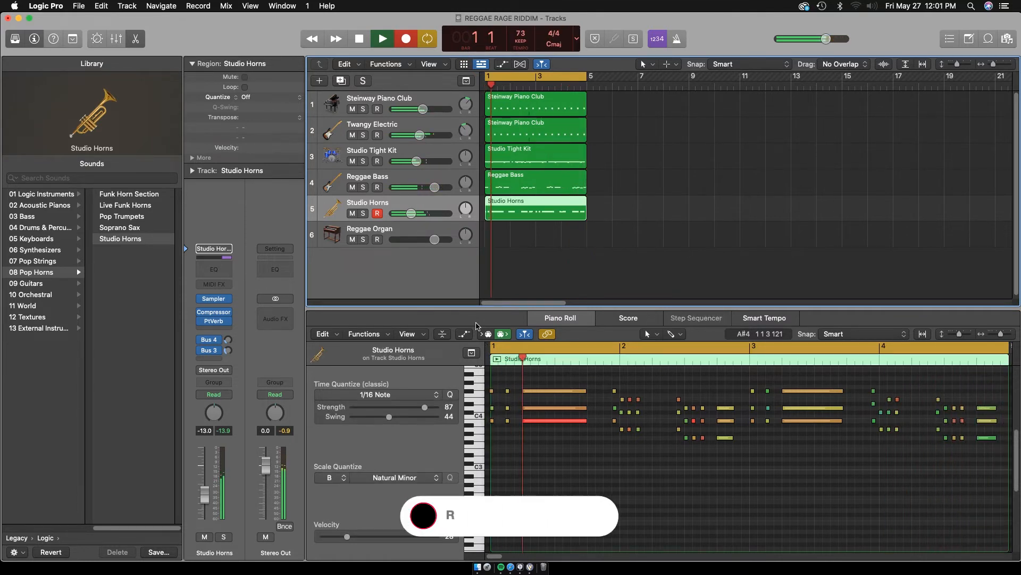
{"action": "left_click", "coordinate": [530, 475]}
{"action": "key", "text": "super+a"}
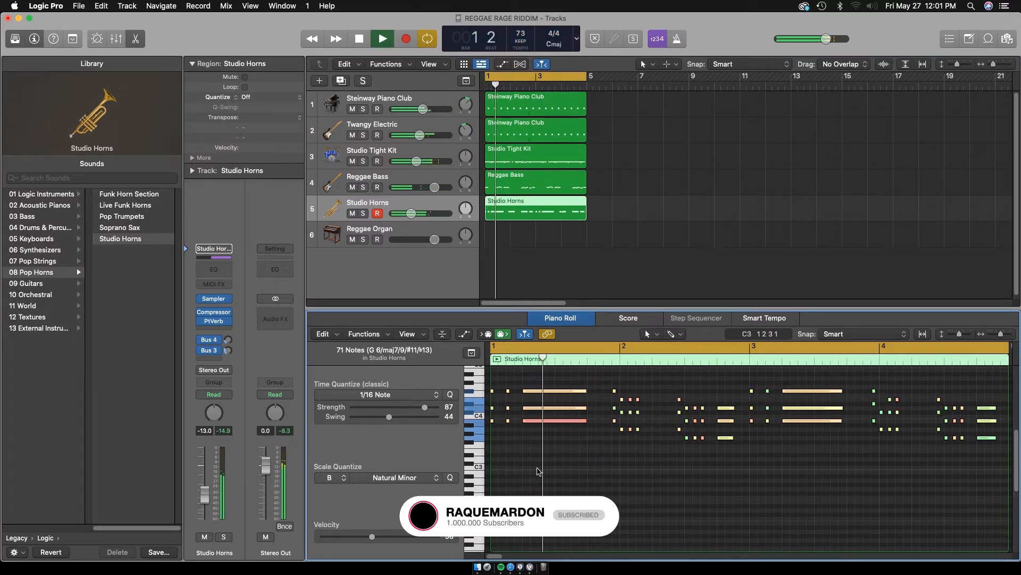
Set the velocity of the long B3 note in bar 1 of the horn part to 85
{"action": "left_click", "coordinate": [551, 420]}
{"action": "key", "text": "space"}
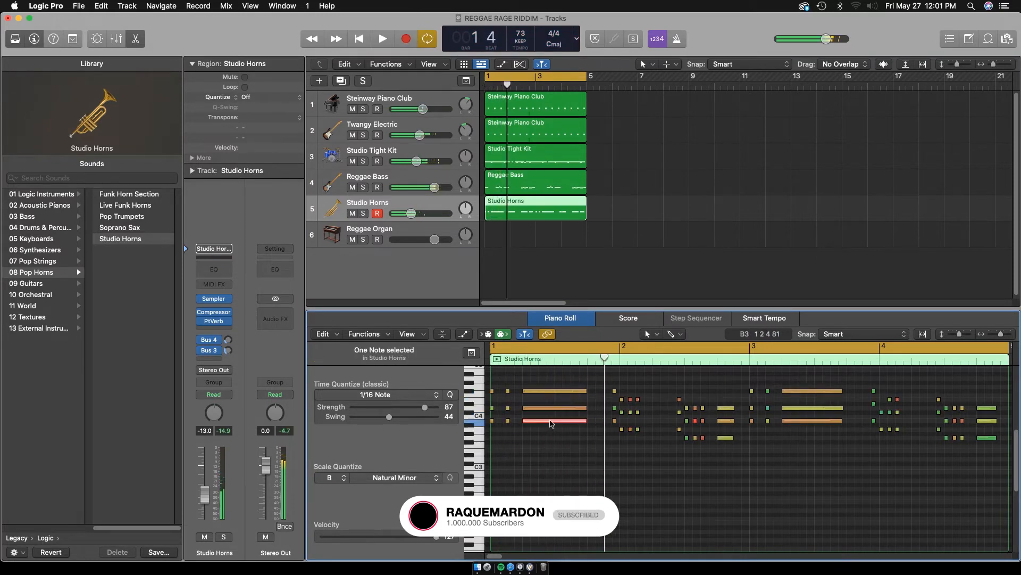
{"action": "key", "text": "space"}
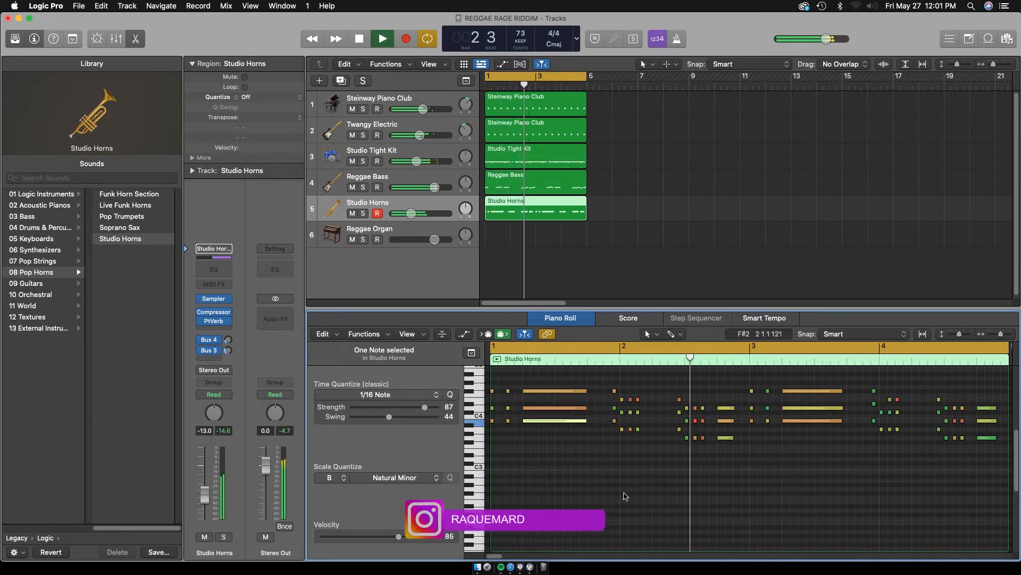
Apply 1/16 Note quantize with strength 23 and swing 92 to all the horn notes and play them back
{"action": "key", "text": "super+a"}
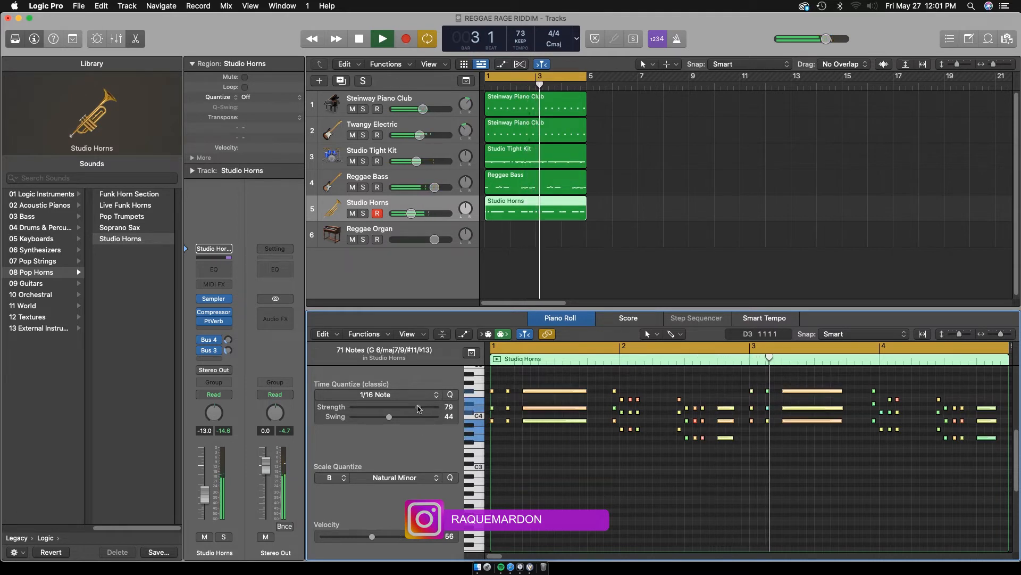
{"action": "left_click_drag", "start_coordinate": [425, 407], "coordinate": [375, 409]}
{"action": "key", "text": "space"}
{"action": "key", "text": "space"}
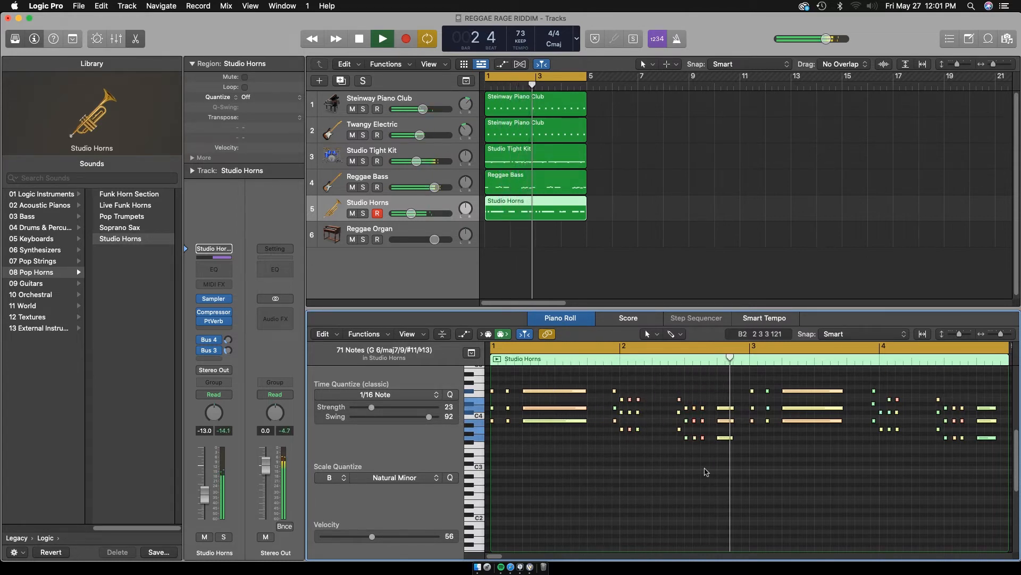
Delete the sustained three-note chord at the end of bar 2 in the horn part and resume playback
{"action": "key", "text": "space"}
{"action": "left_click_drag", "start_coordinate": [724, 395], "coordinate": [728, 463]}
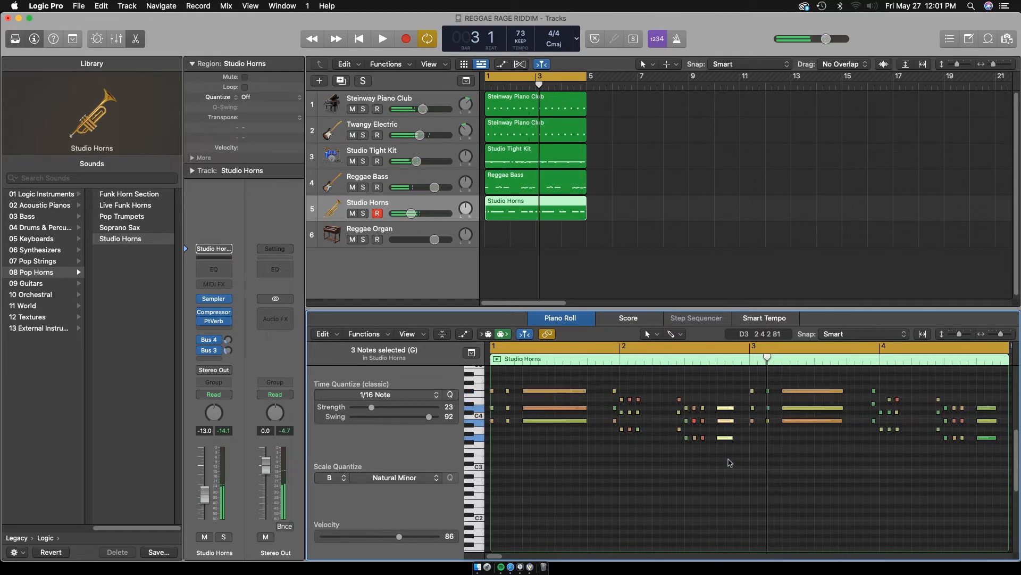
{"action": "key", "text": "space"}
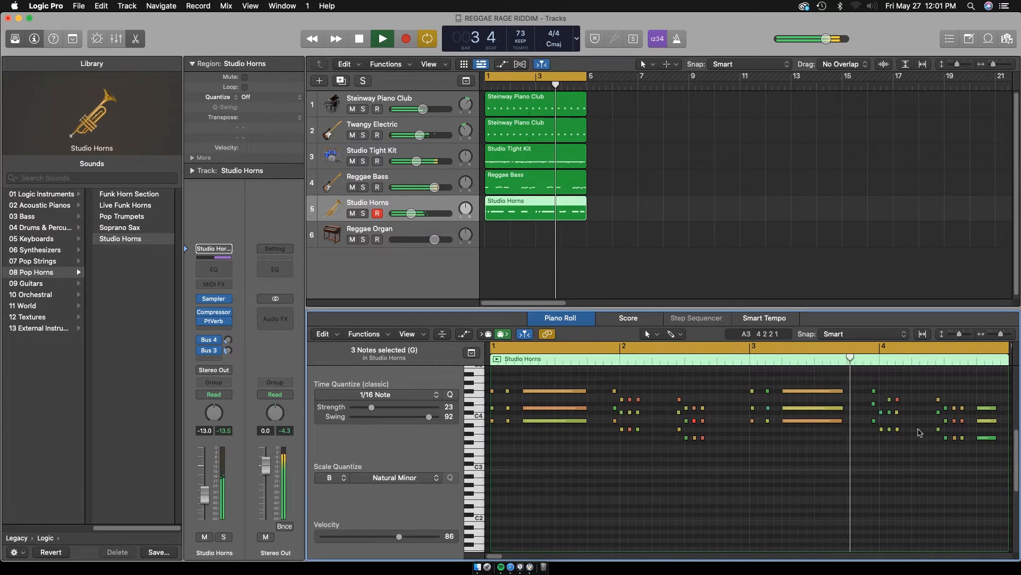
Lower the D#4 note in the horn chord just before bar 4 to B3 and play the loop
{"action": "key", "text": "e"}
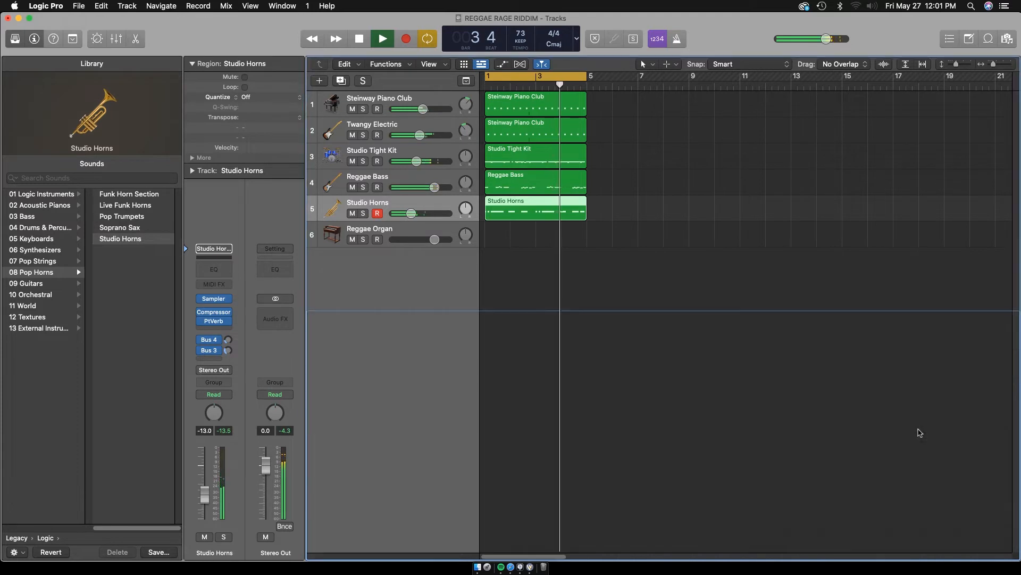
{"action": "double_click", "coordinate": [546, 209]}
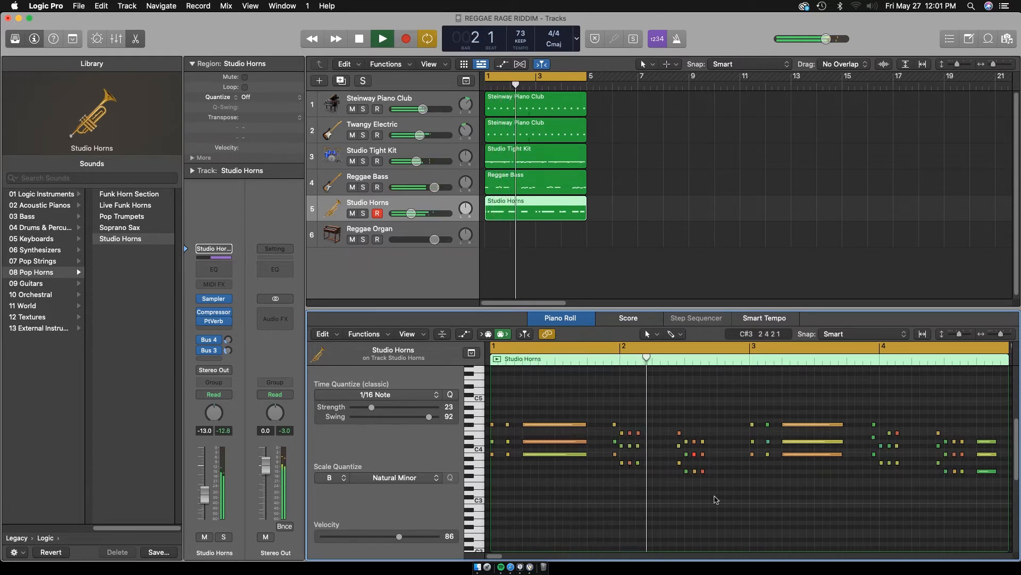
{"action": "left_click_drag", "start_coordinate": [495, 556], "coordinate": [502, 555]}
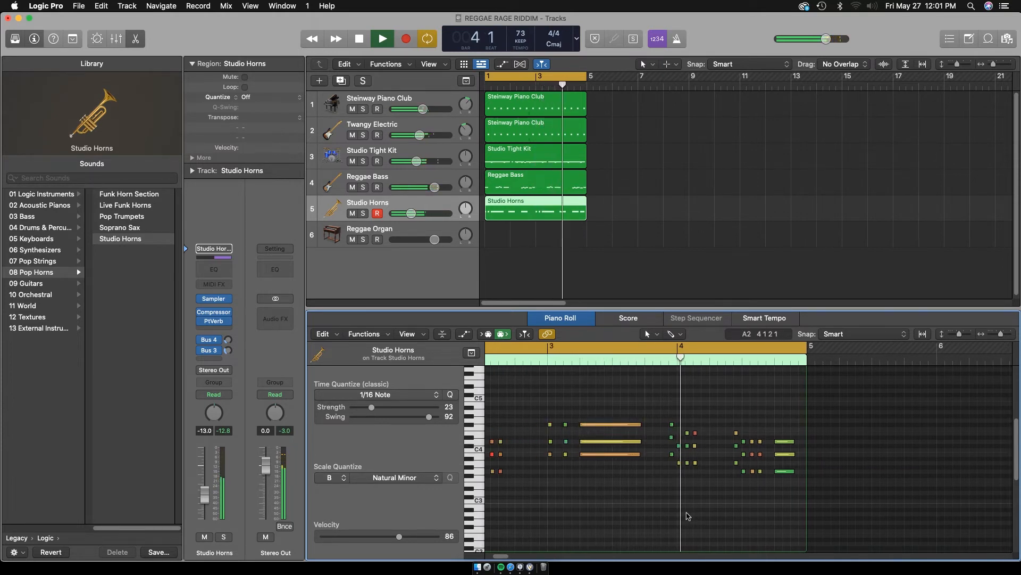
{"action": "key", "text": "space"}
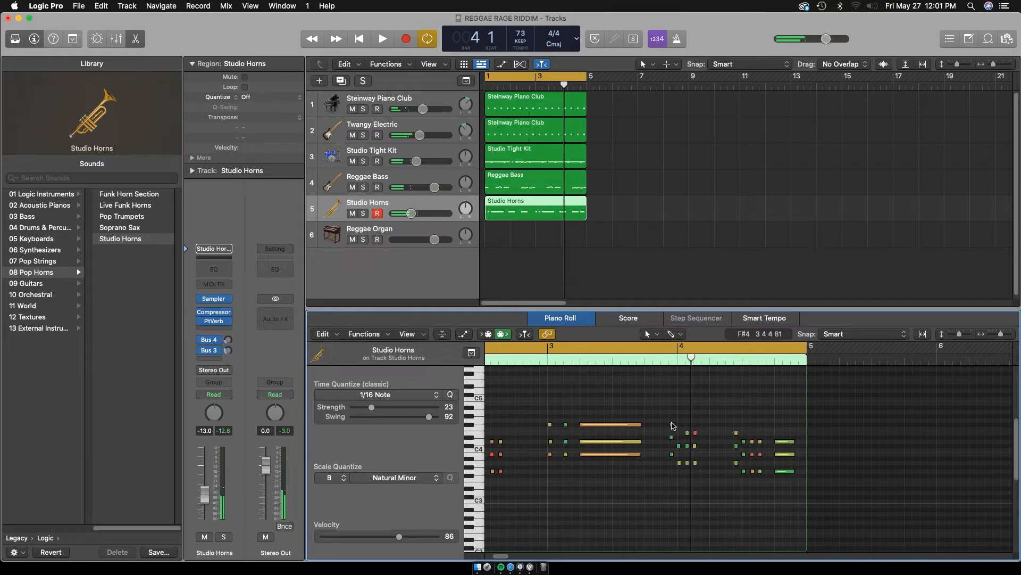
{"action": "left_click", "coordinate": [672, 424]}
{"action": "mouse_move", "coordinate": [673, 440]}
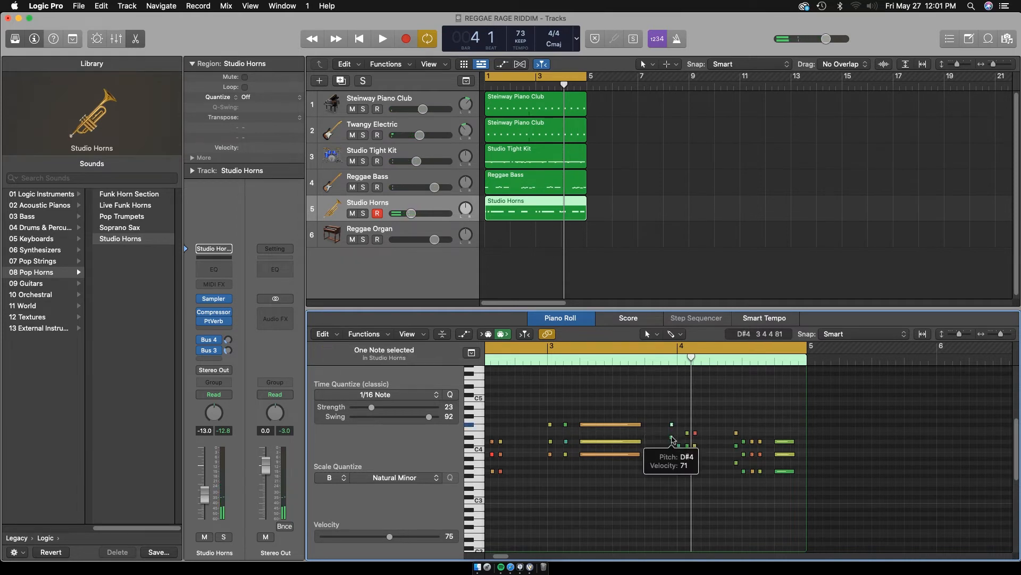
{"action": "left_click_drag", "start_coordinate": [673, 439], "coordinate": [671, 453]}
{"action": "key", "text": "space"}
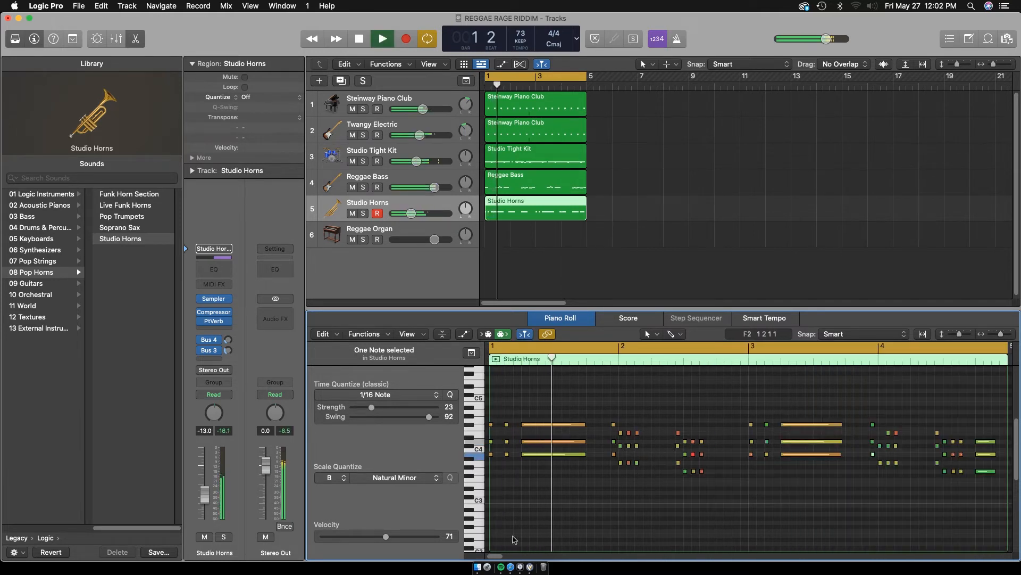
Solo the Studio Horns channel in the Mixer, adjust its Bus 4 and Bus 3 send levels and lower its volume to -14.8 dB
{"action": "scroll", "coordinate": [499, 557], "scroll_direction": "right", "scroll_amount": 5}
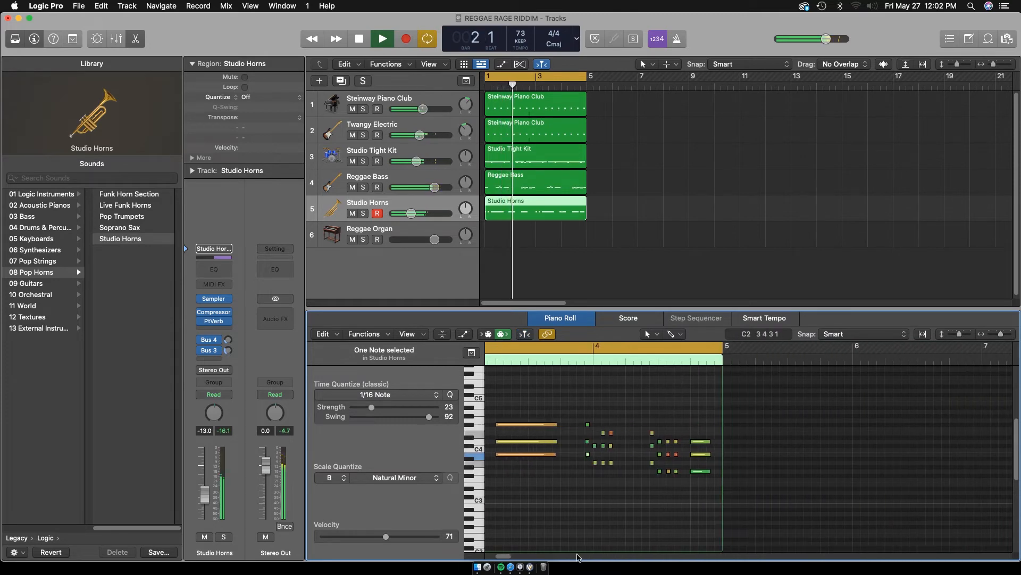
{"action": "key", "text": "x"}
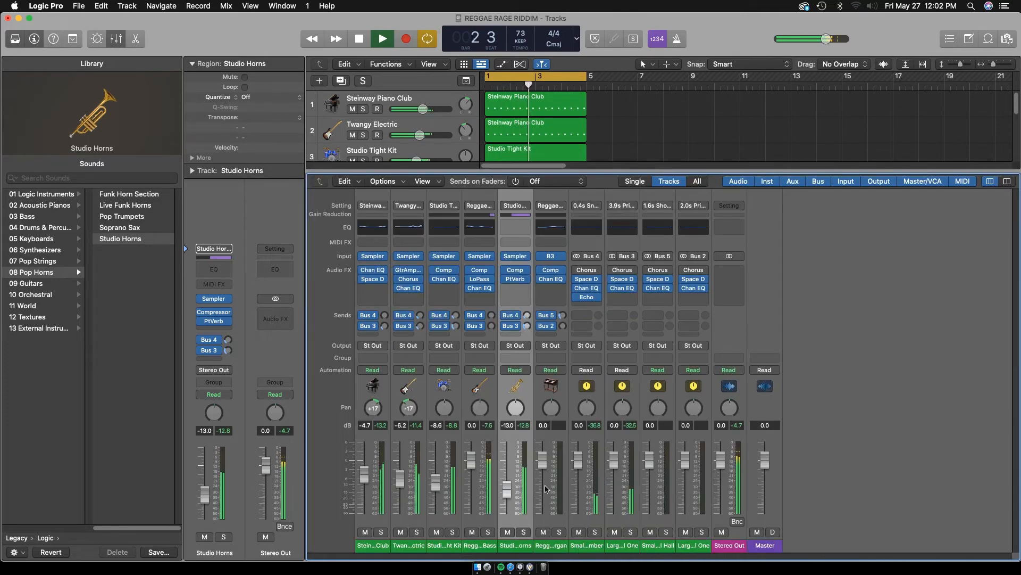
{"action": "left_click_drag", "start_coordinate": [510, 491], "coordinate": [511, 493]}
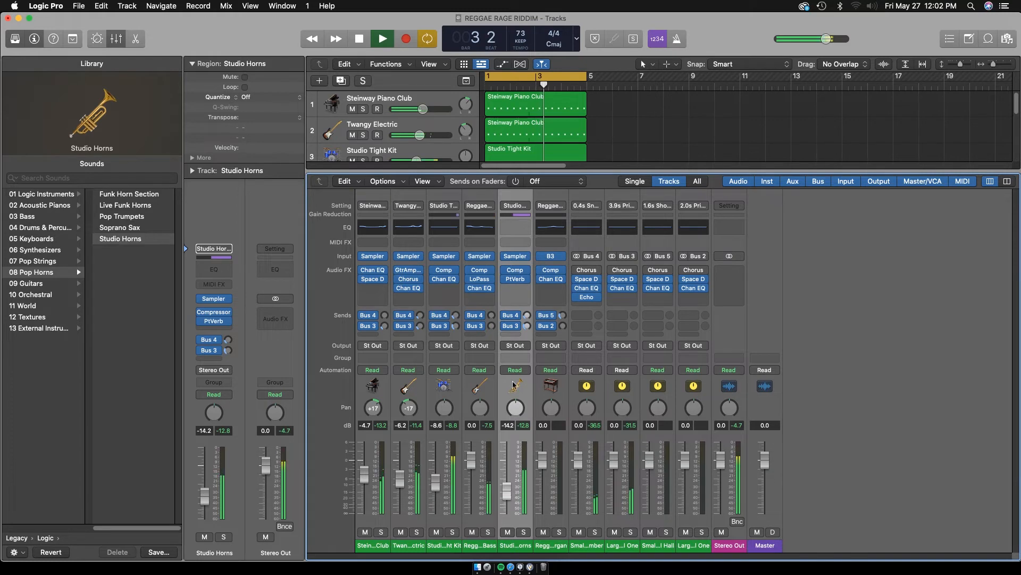
{"action": "key", "text": "space"}
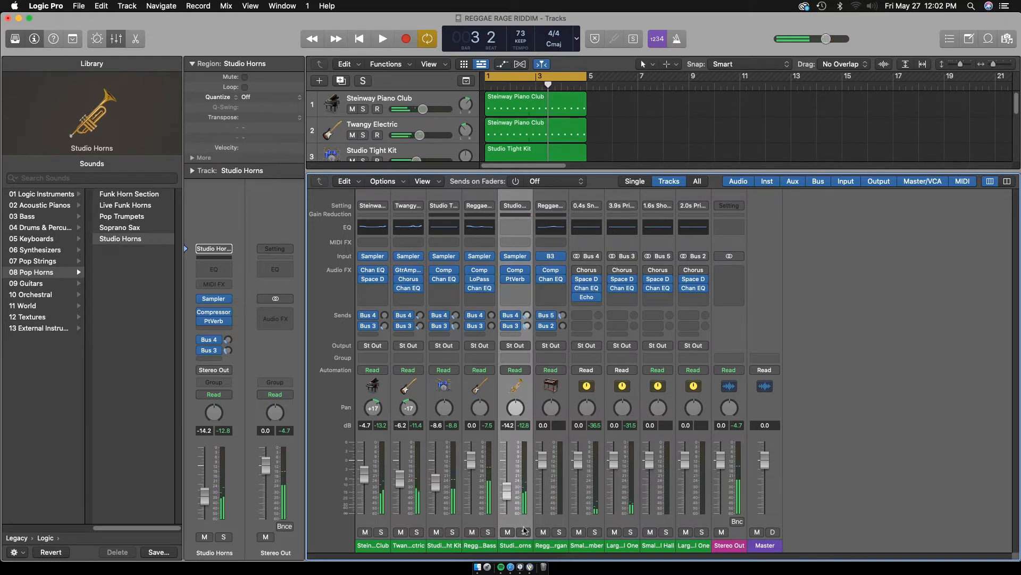
{"action": "left_click", "coordinate": [523, 532]}
{"action": "key", "text": "space"}
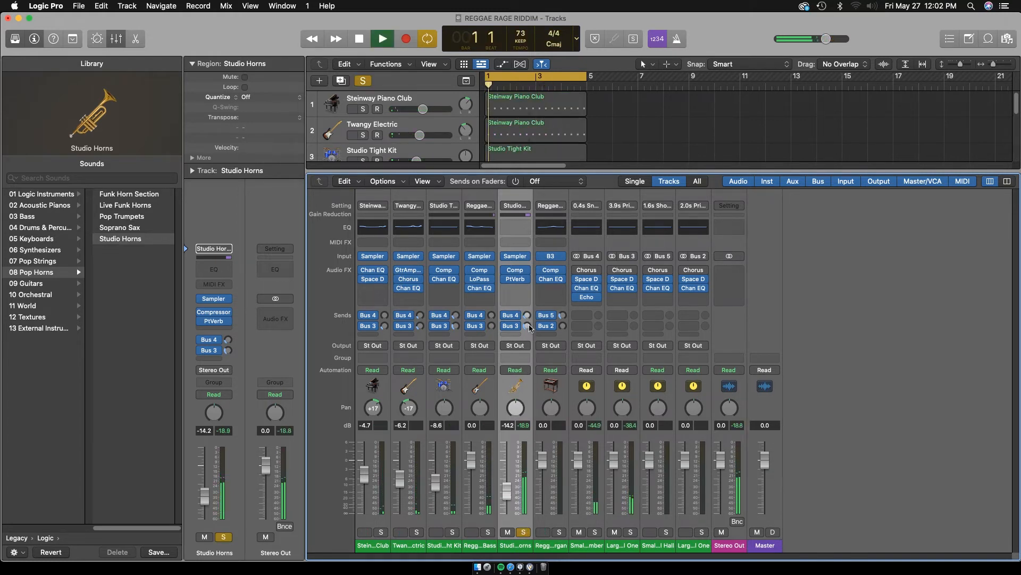
{"action": "left_click_drag", "start_coordinate": [526, 315], "coordinate": [527, 324]}
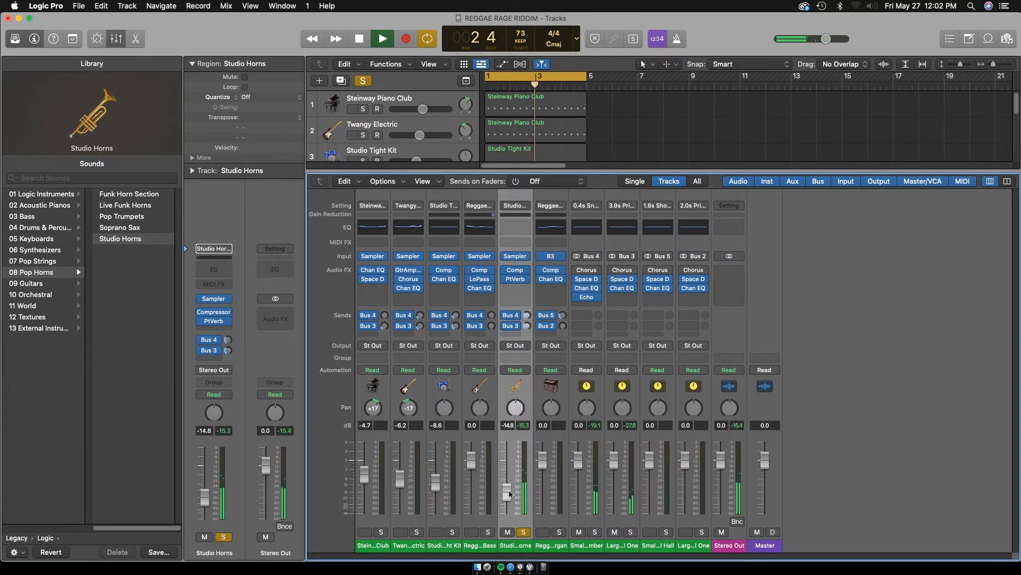
Compare the soloed horns with the Bus 4 and Bus 3 sends bypassed and enabled, and lower their volume to -15.8 dB
{"action": "key", "text": "p"}
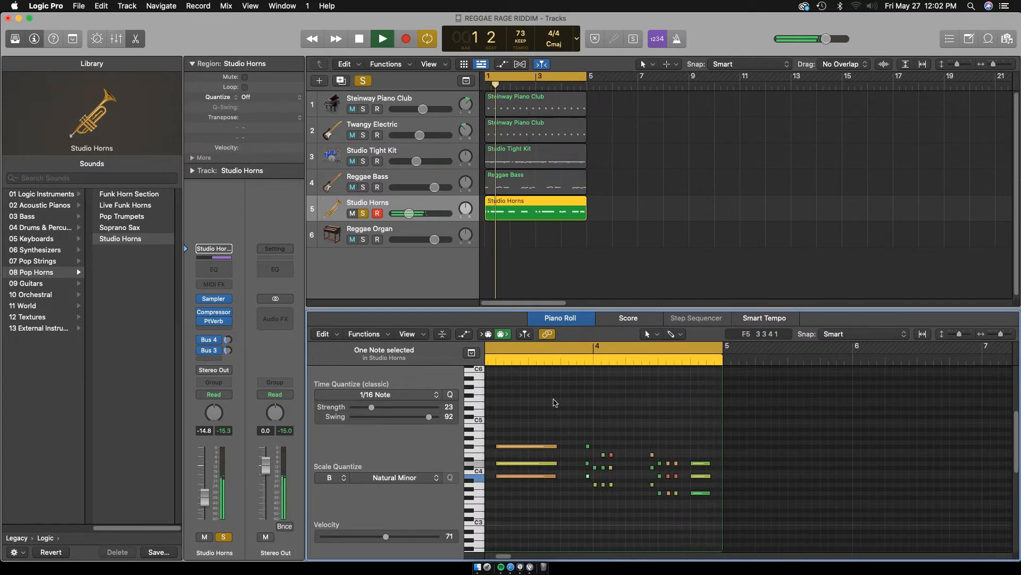
{"action": "key", "text": "space"}
{"action": "key", "text": "x"}
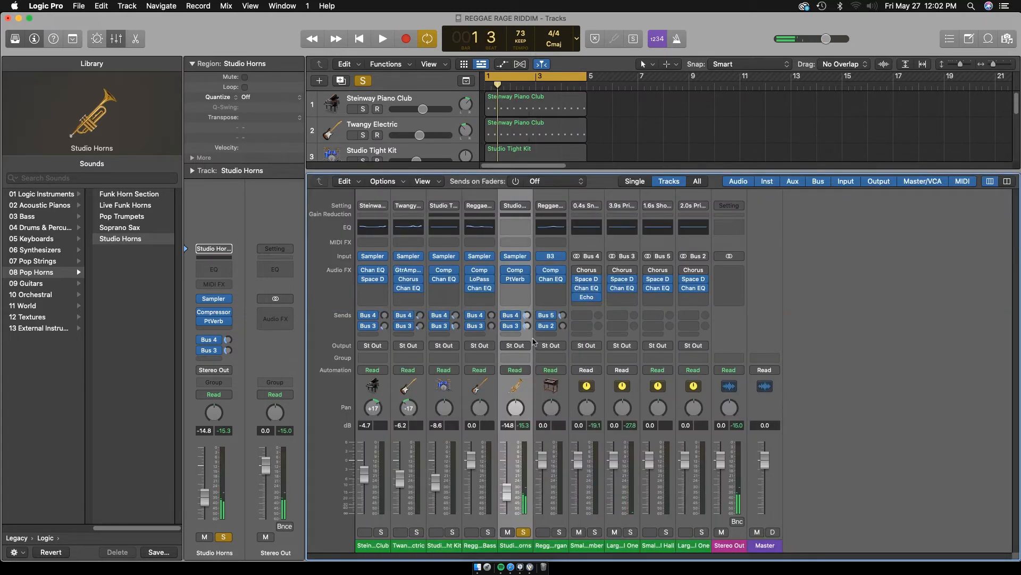
{"action": "key", "text": "space"}
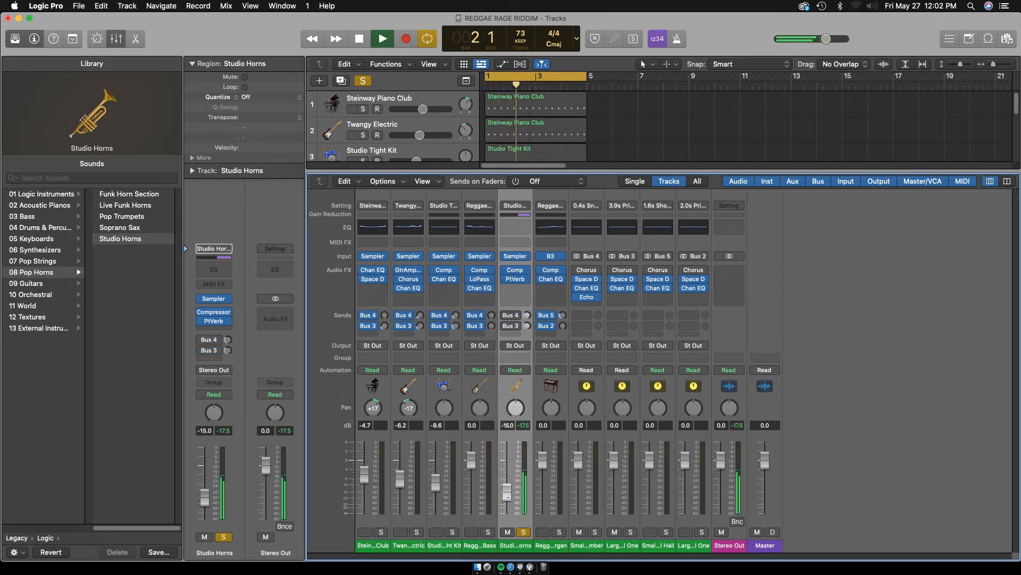
{"action": "key", "text": "space"}
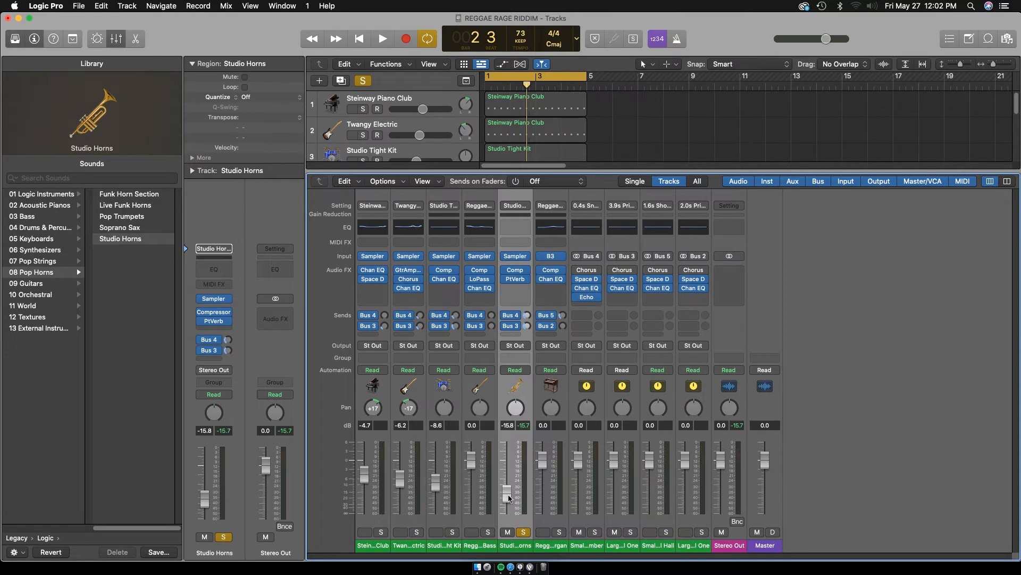
Lower the Studio Horns volume to -17.0 dB, clear the solo and check the level in the full mix
{"action": "key", "text": "space"}
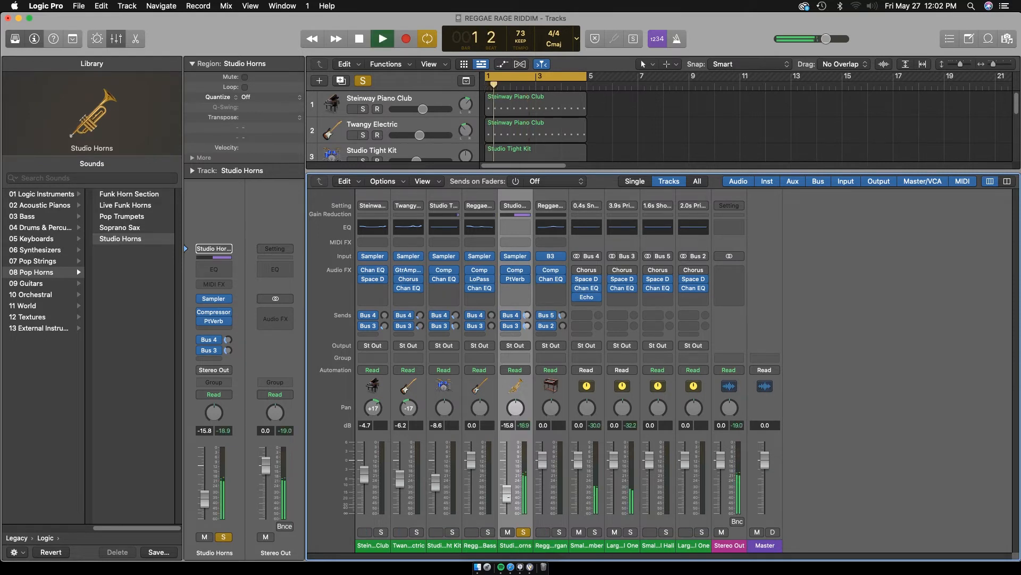
{"action": "left_click_drag", "start_coordinate": [507, 494], "coordinate": [509, 497]}
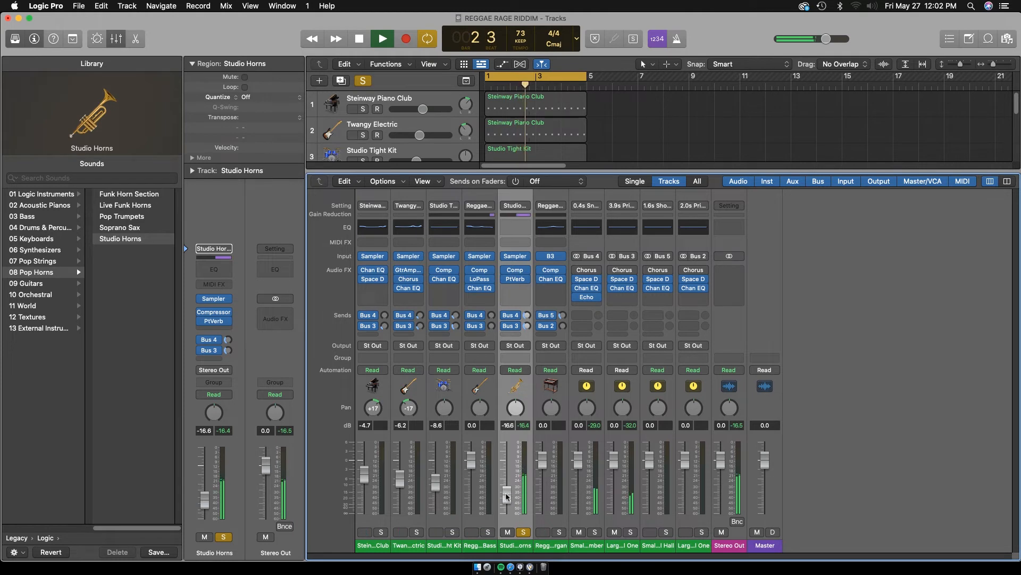
{"action": "key", "text": "space"}
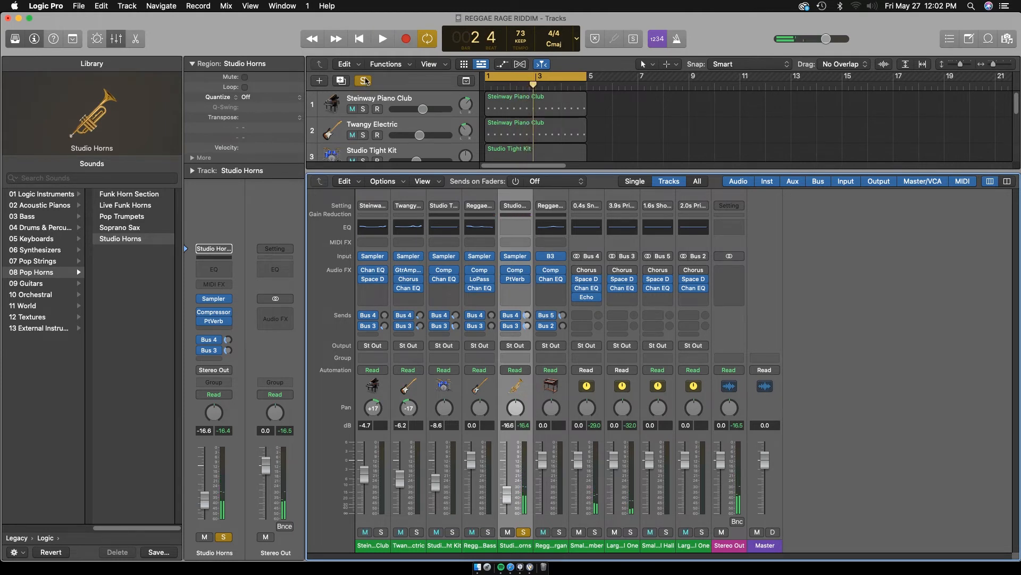
{"action": "left_click", "coordinate": [364, 81]}
{"action": "key", "text": "space"}
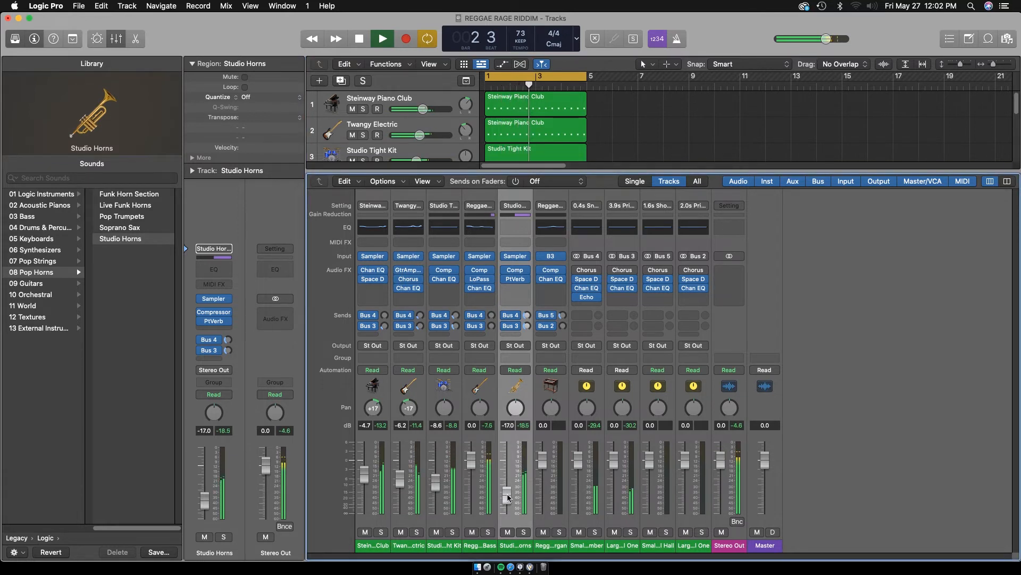
{"action": "key", "text": "x"}
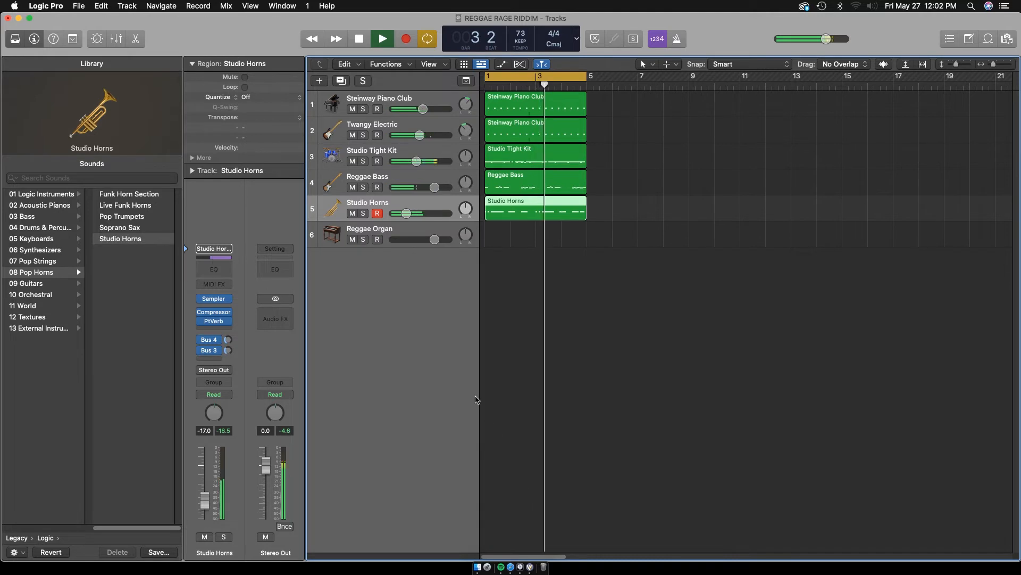
Select and solo the Reggae Organ track, mute Studio Horns and audition the organ sound
{"action": "left_click", "coordinate": [414, 228]}
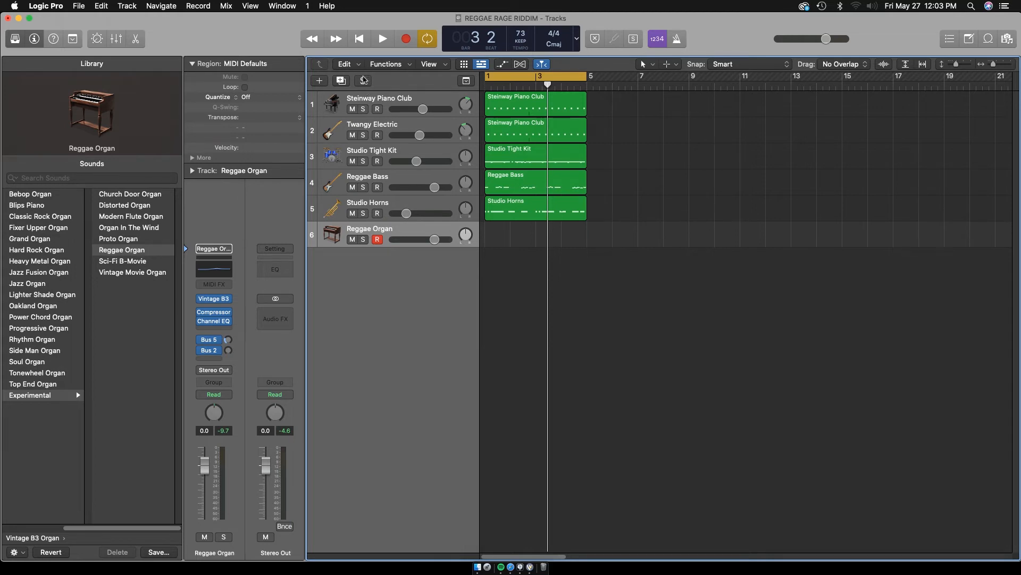
{"action": "left_click", "coordinate": [363, 212]}
{"action": "left_click", "coordinate": [363, 213]}
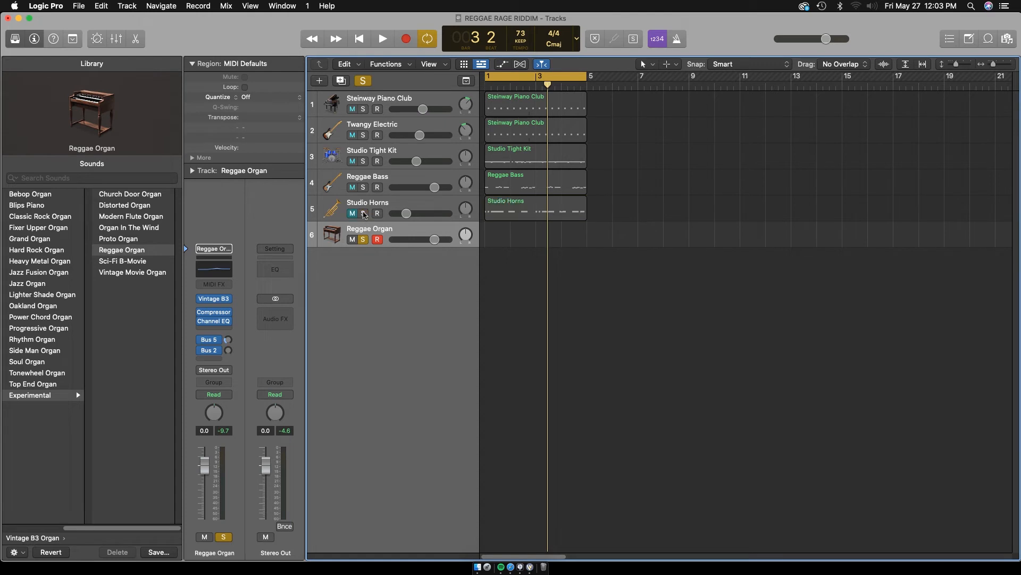
{"action": "key", "text": "space"}
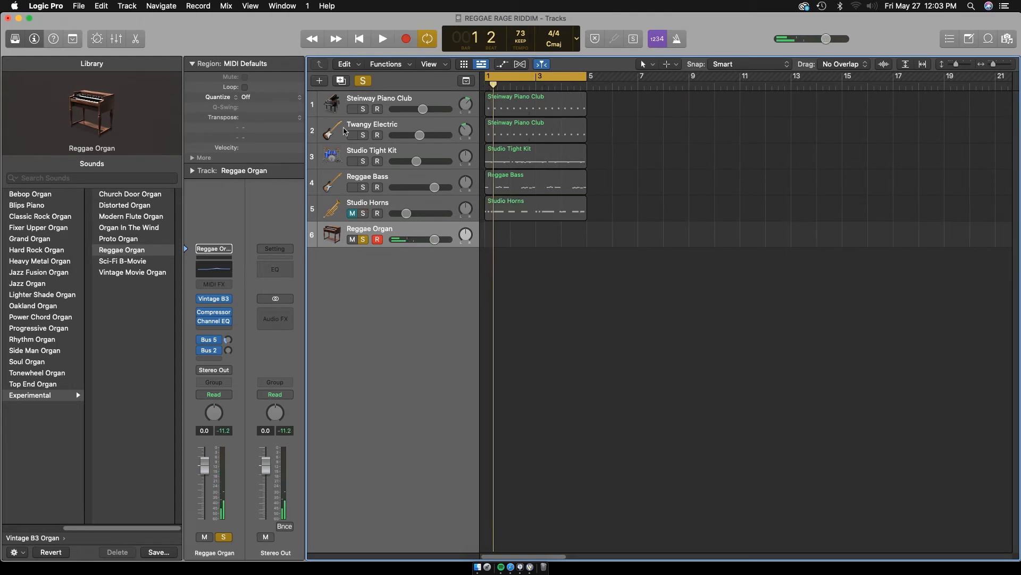
Solo the Steinway Piano Club track alongside the organ and rehearse an organ part over the piano loop
{"action": "left_click", "coordinate": [364, 109]}
{"action": "key", "text": "space"}
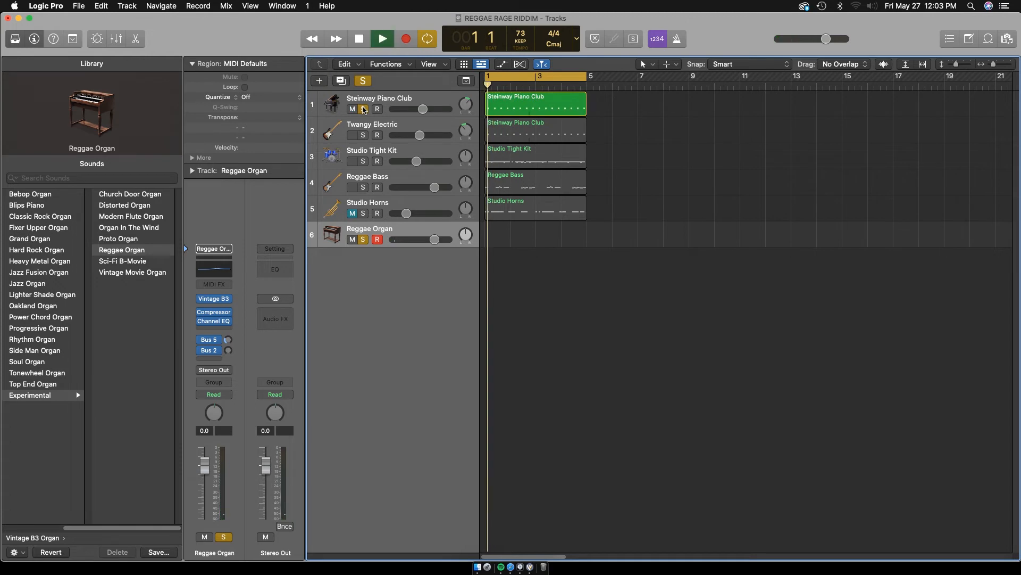
{"action": "key", "text": "space"}
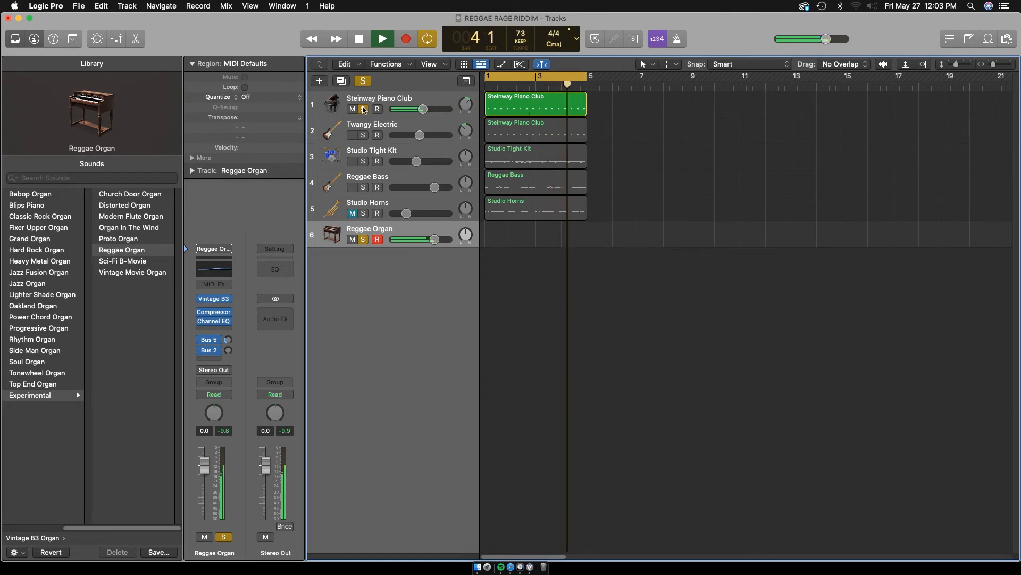
{"action": "key", "text": "space"}
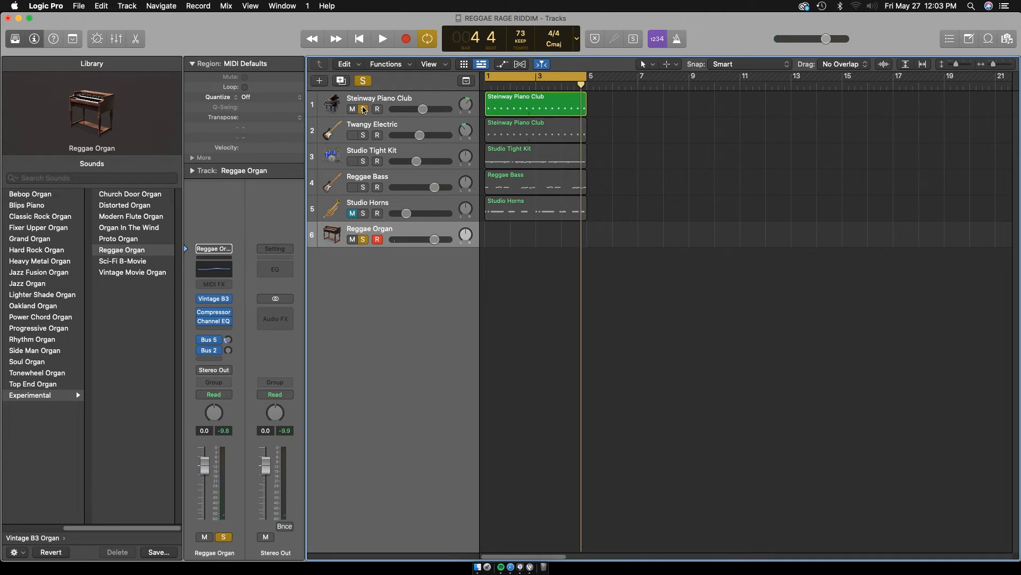
Record a four-bar chord part on the Reggae Organ track and select all its notes in the Piano Roll
{"action": "key", "text": "r"}
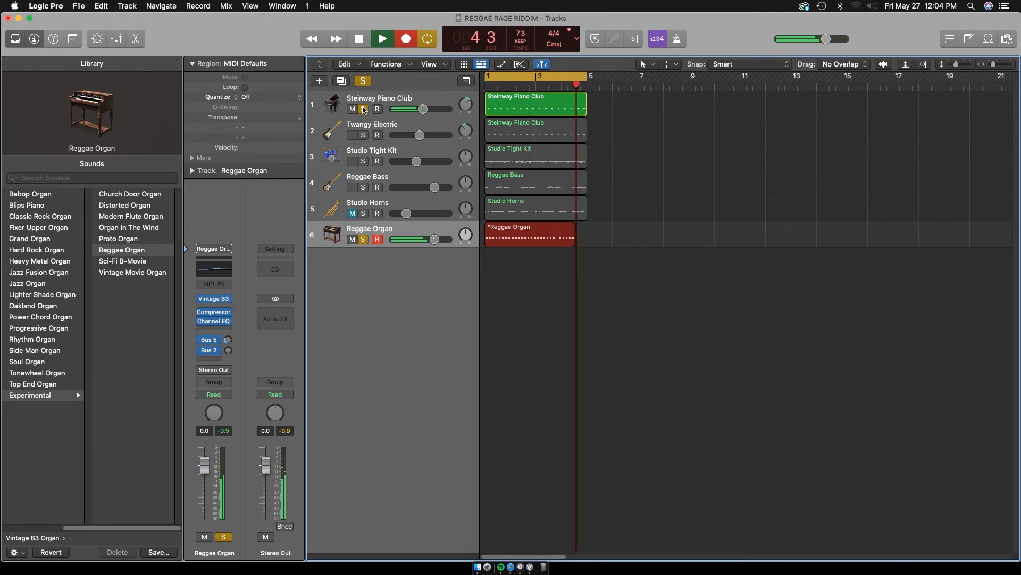
{"action": "key", "text": "space"}
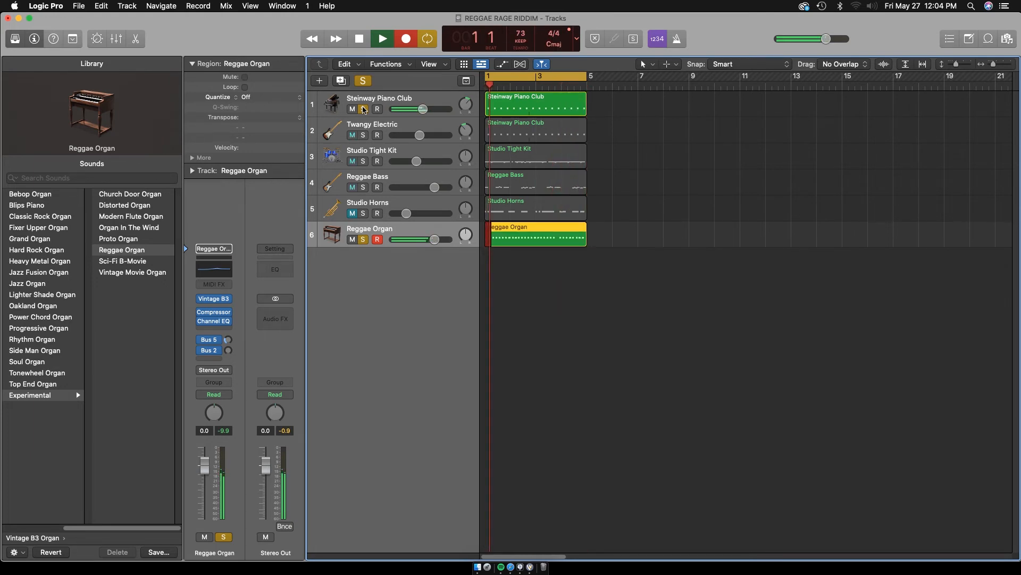
{"action": "double_click", "coordinate": [515, 239]}
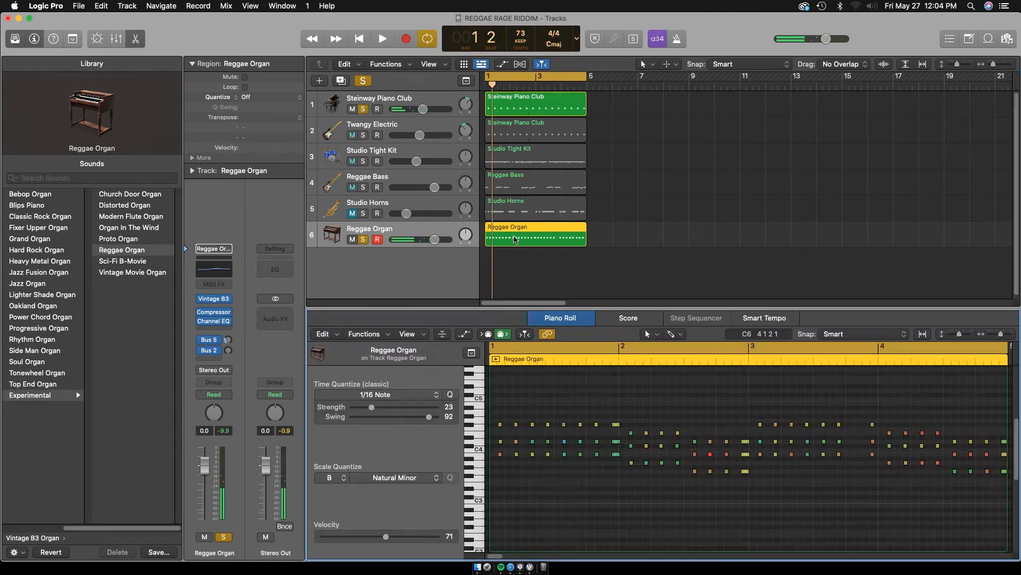
{"action": "key", "text": "super+a"}
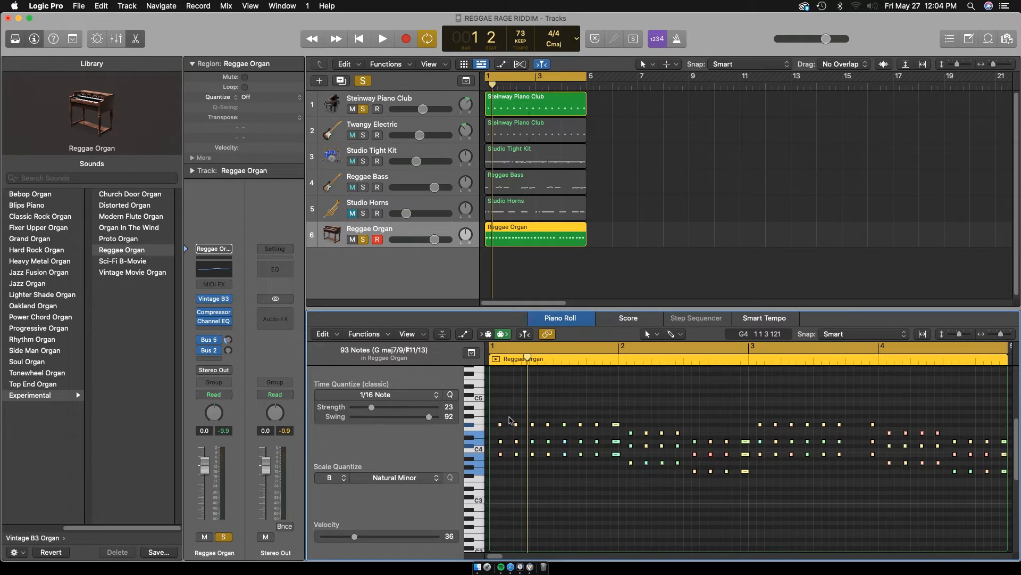
Try to overdub short connecting notes between the chords in the Reggae Organ region and play back the take
{"action": "key", "text": "space"}
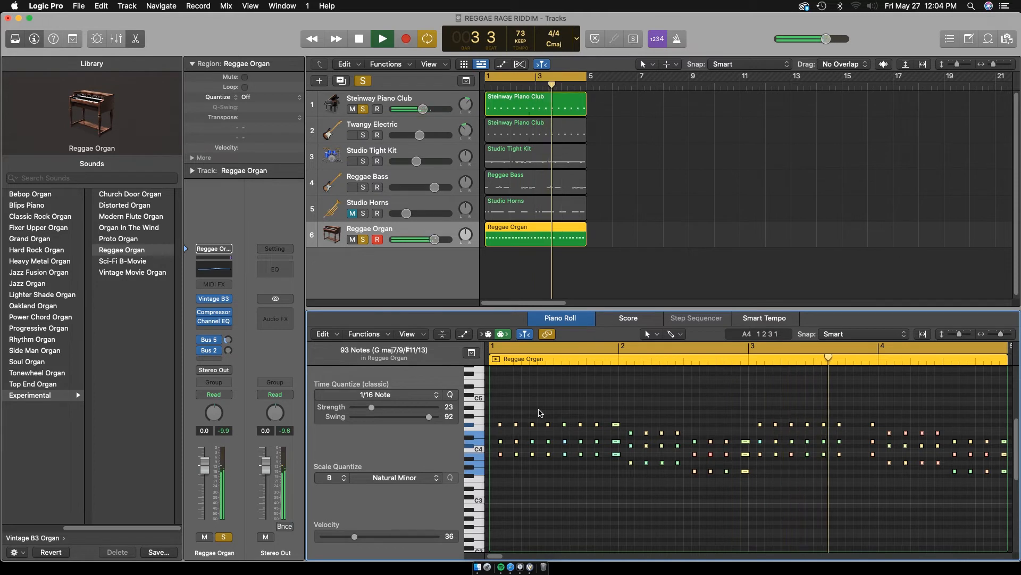
{"action": "key", "text": "space"}
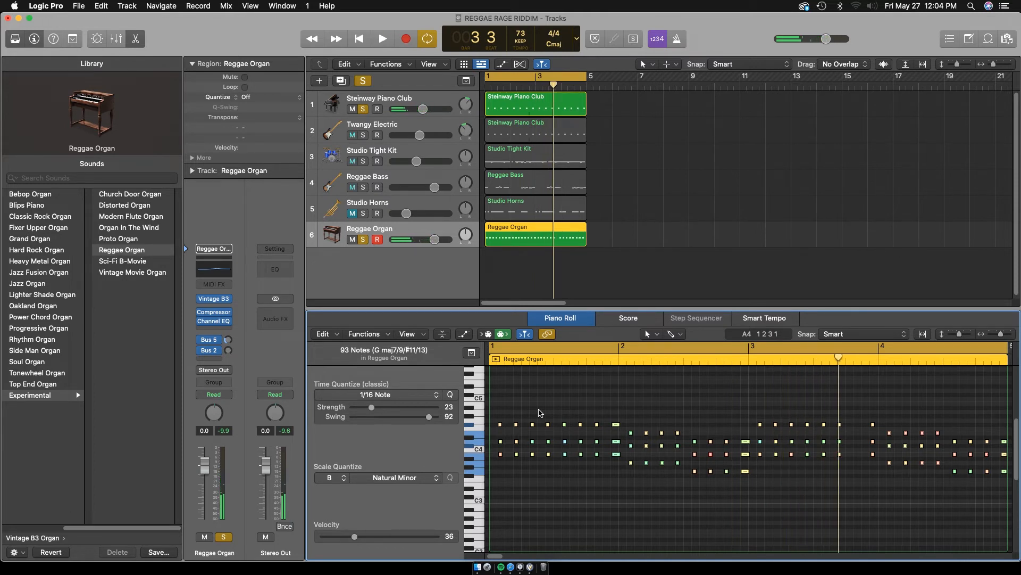
{"action": "key", "text": "r"}
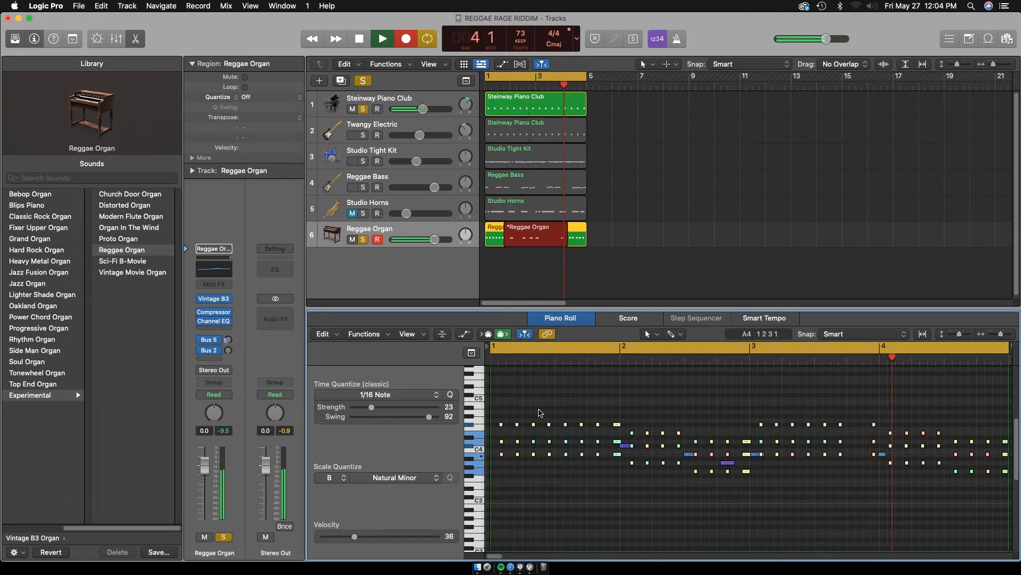
{"action": "key", "text": "space"}
{"action": "key", "text": "space"}
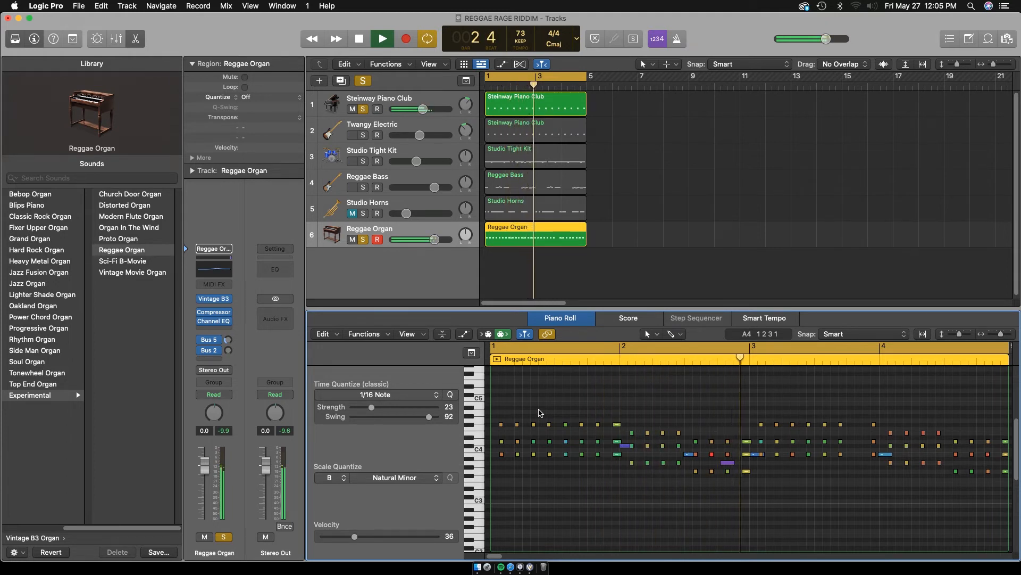
{"action": "key", "text": "space"}
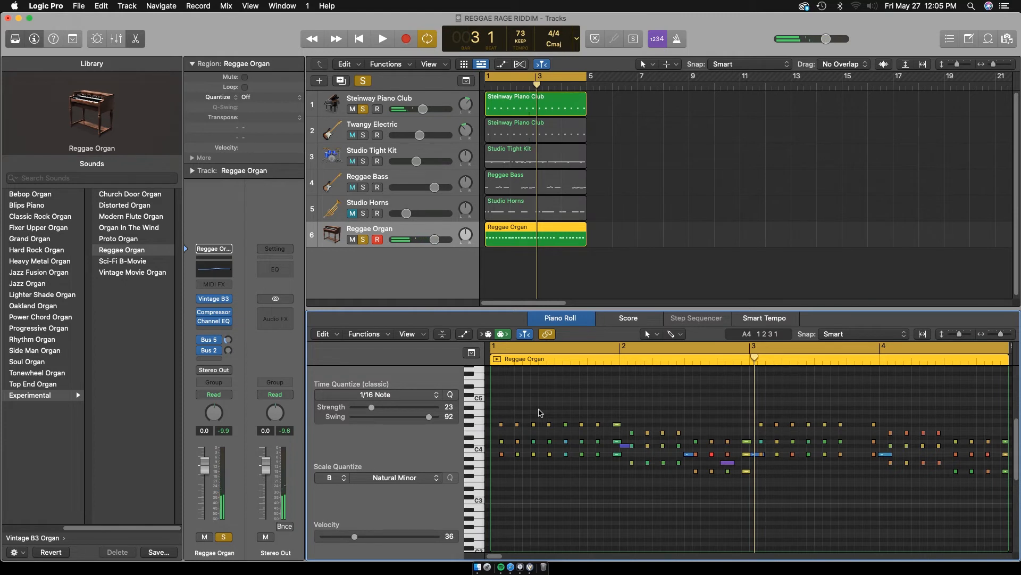
{"action": "key", "text": "space"}
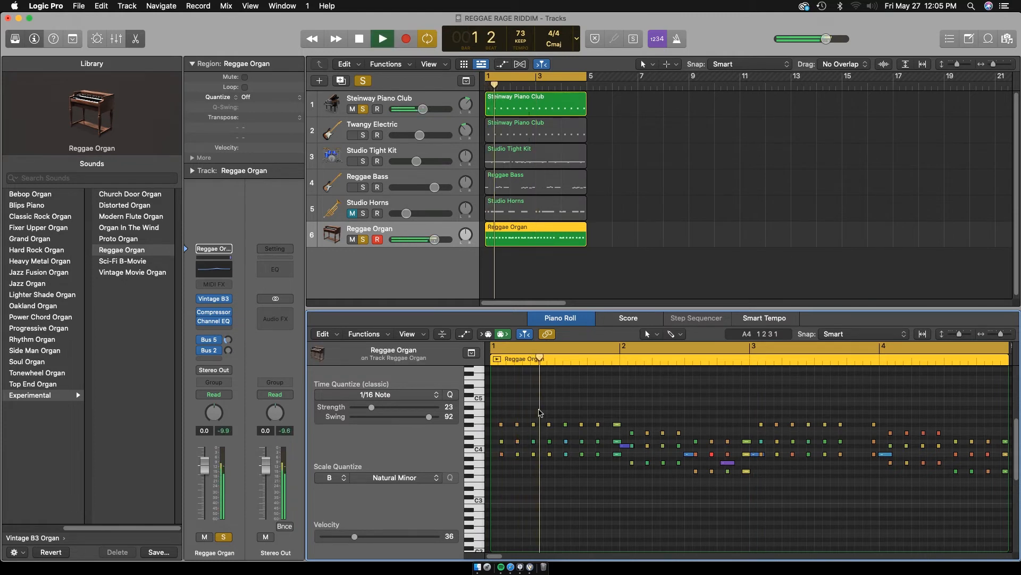
{"action": "key", "text": "super+a"}
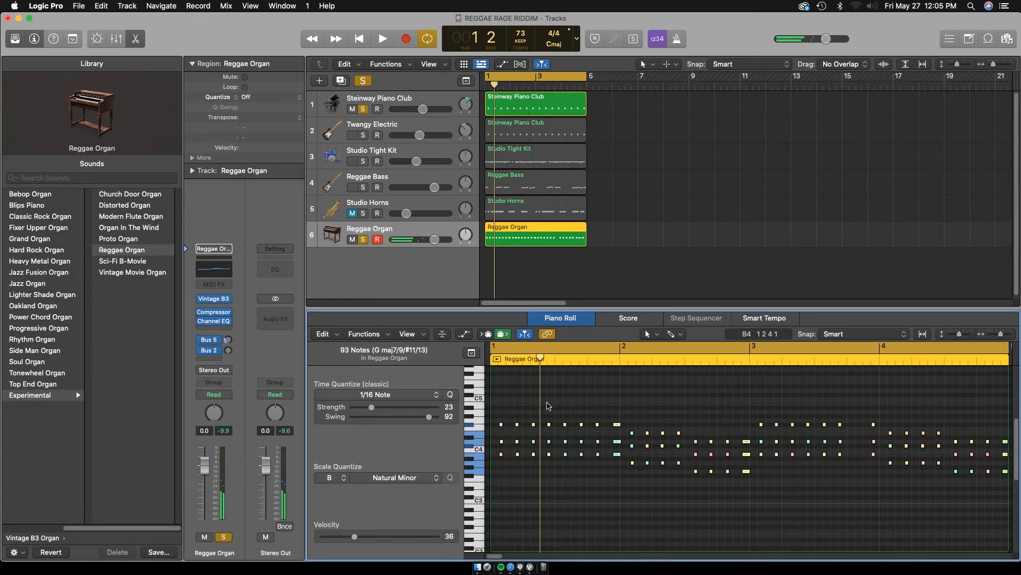
Overdub sustained connecting notes through bars 1 to 4 of the Reggae Organ region and audition them with Studio Tight Kit also soloed
{"action": "key", "text": "r"}
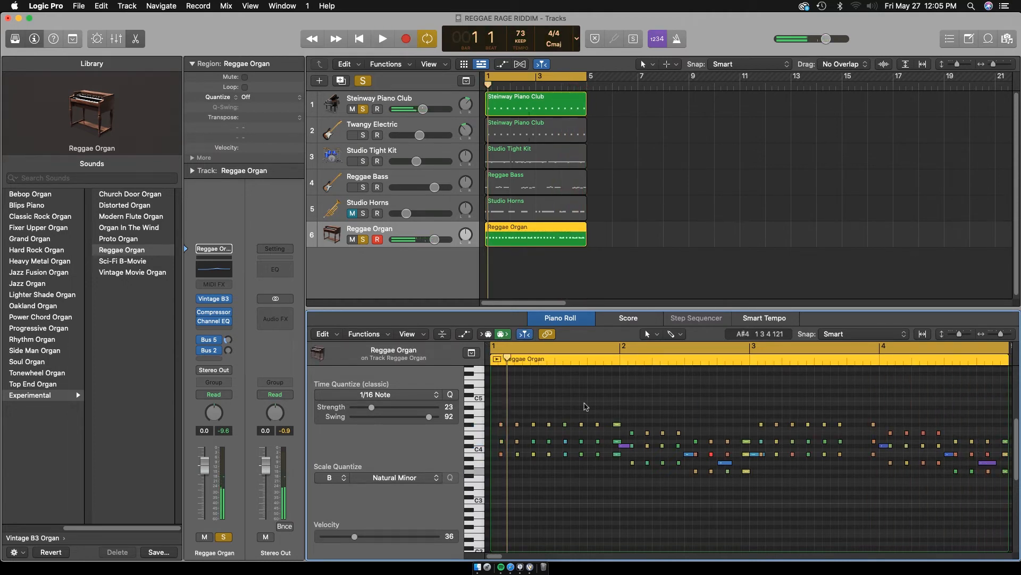
{"action": "key", "text": "a"}
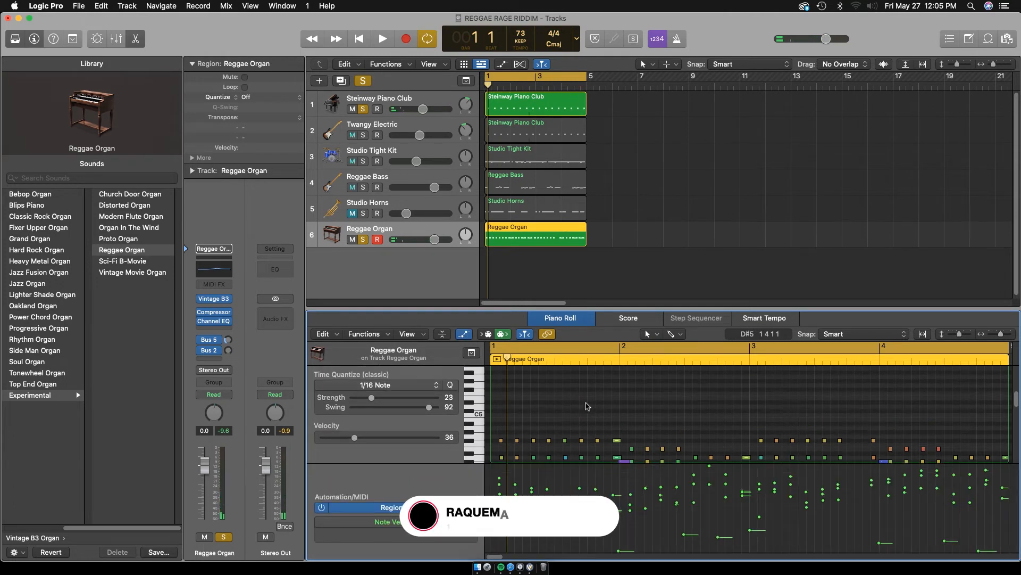
{"action": "key", "text": "a"}
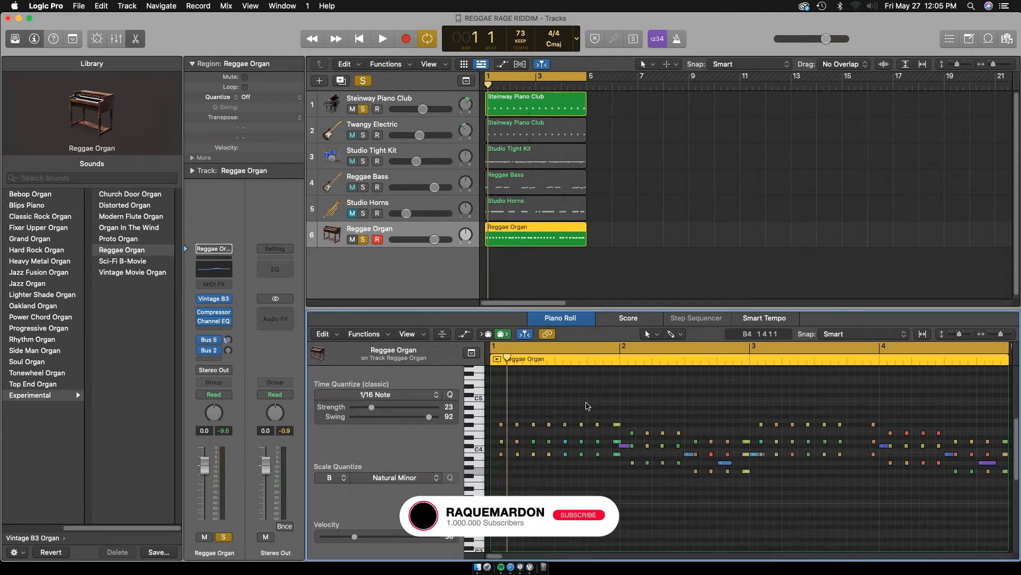
{"action": "key", "text": "space"}
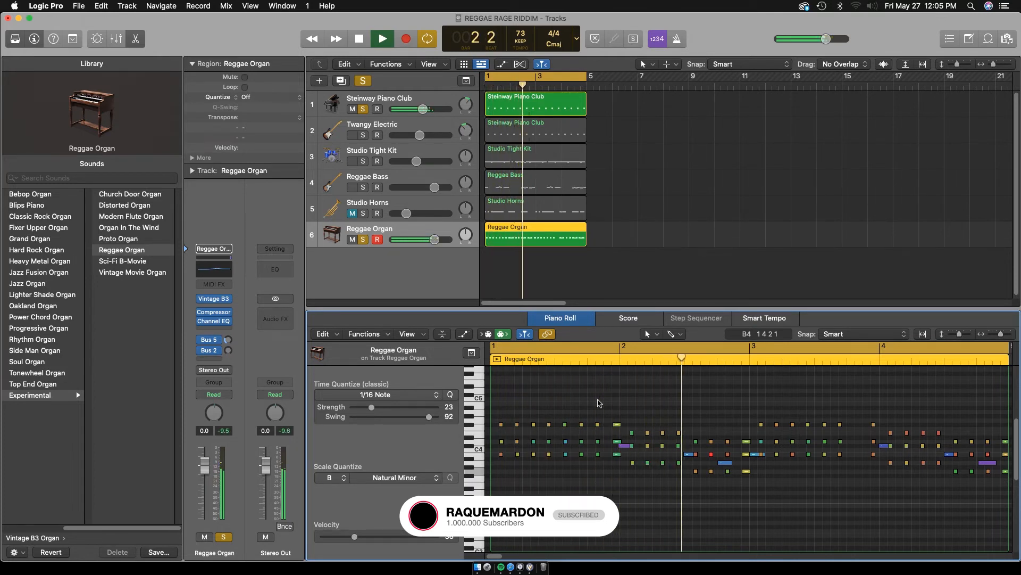
{"action": "left_click", "coordinate": [362, 161]}
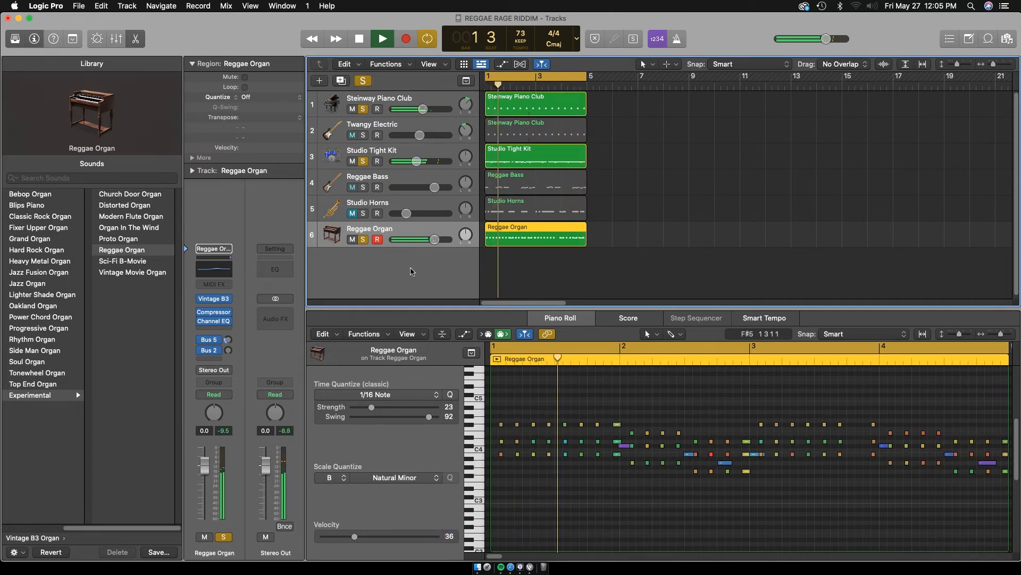
Copy the Studio Tight Kit track with its region below Reggae Organ and delete the copied region
{"action": "left_click", "coordinate": [399, 153]}
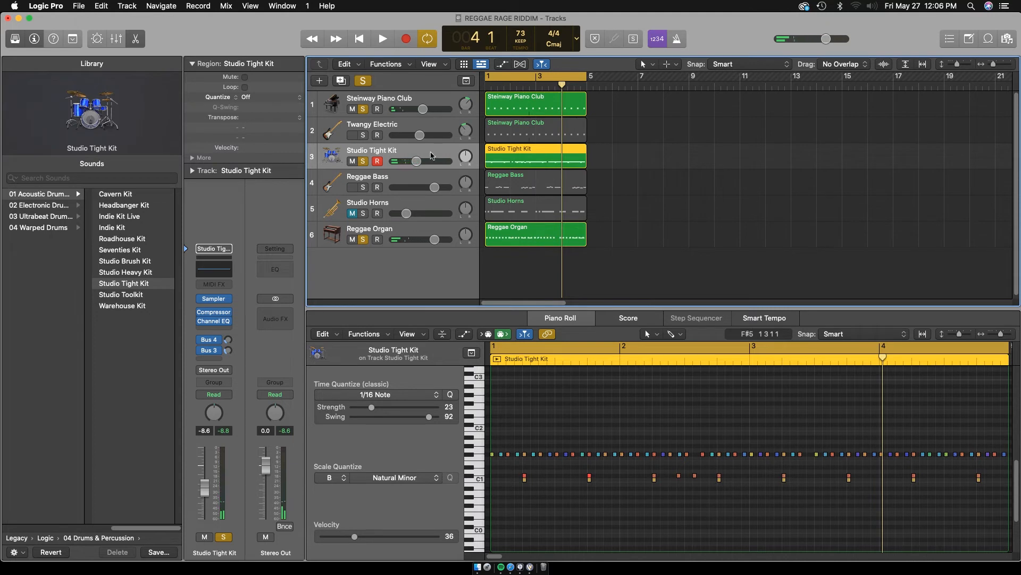
{"action": "left_click_drag", "start_coordinate": [431, 151], "coordinate": [434, 256]}
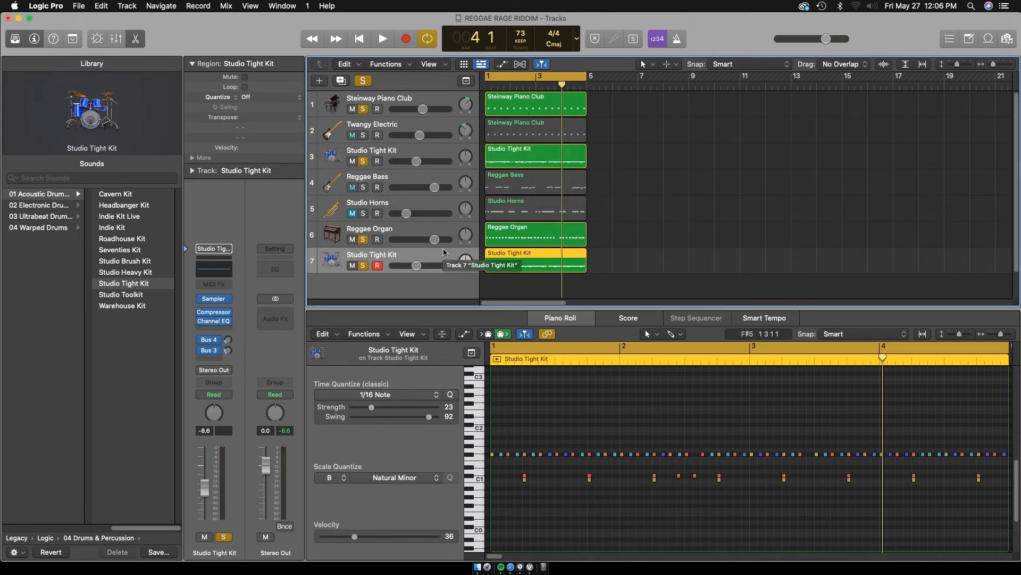
{"action": "key", "text": "Delete"}
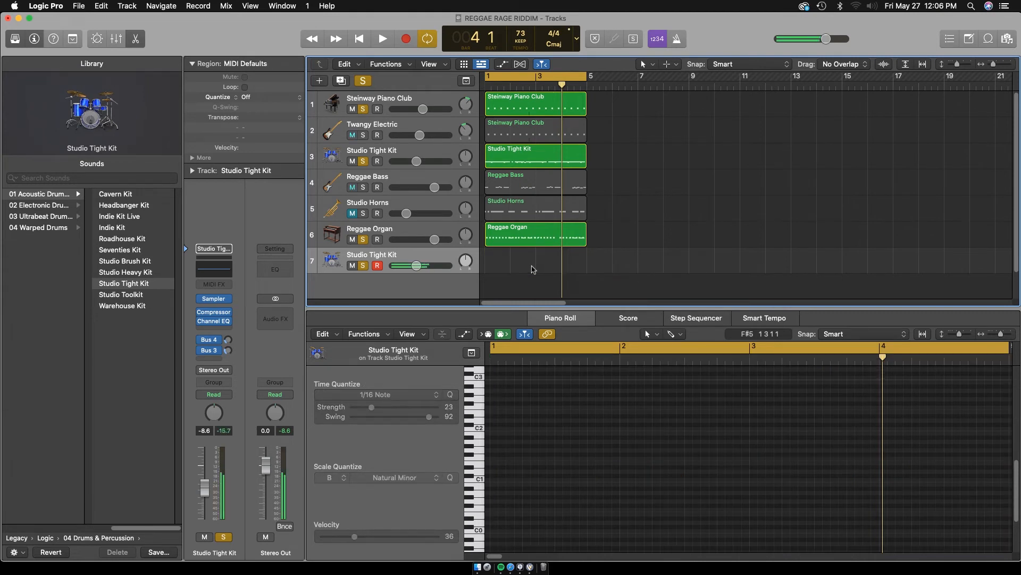
Rehearse and record a two-pitch percussion pattern on the second Studio Tight Kit track, and select all its notes in the Piano Roll
{"action": "key", "text": "space"}
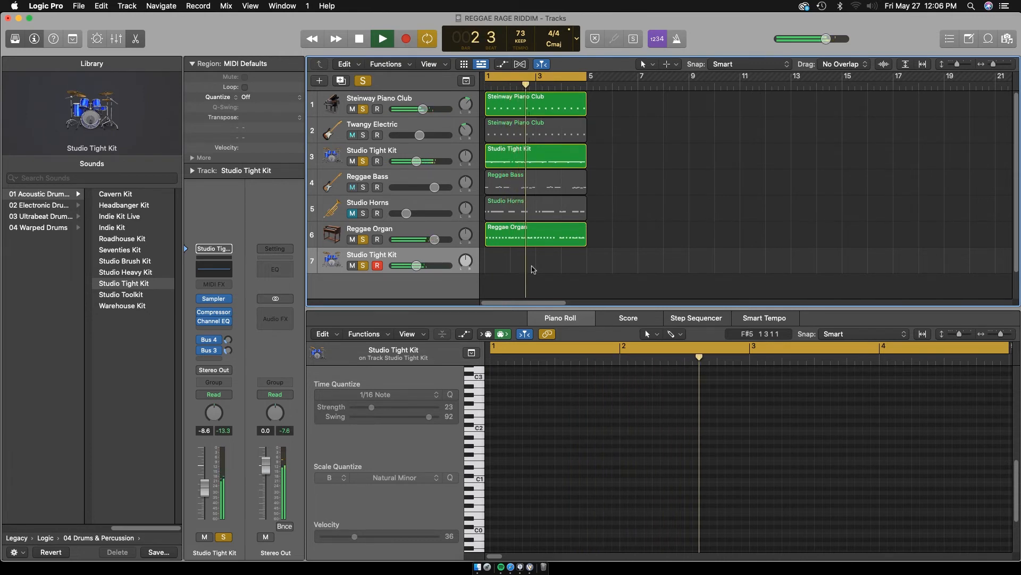
{"action": "key", "text": "space"}
{"action": "key", "text": "r"}
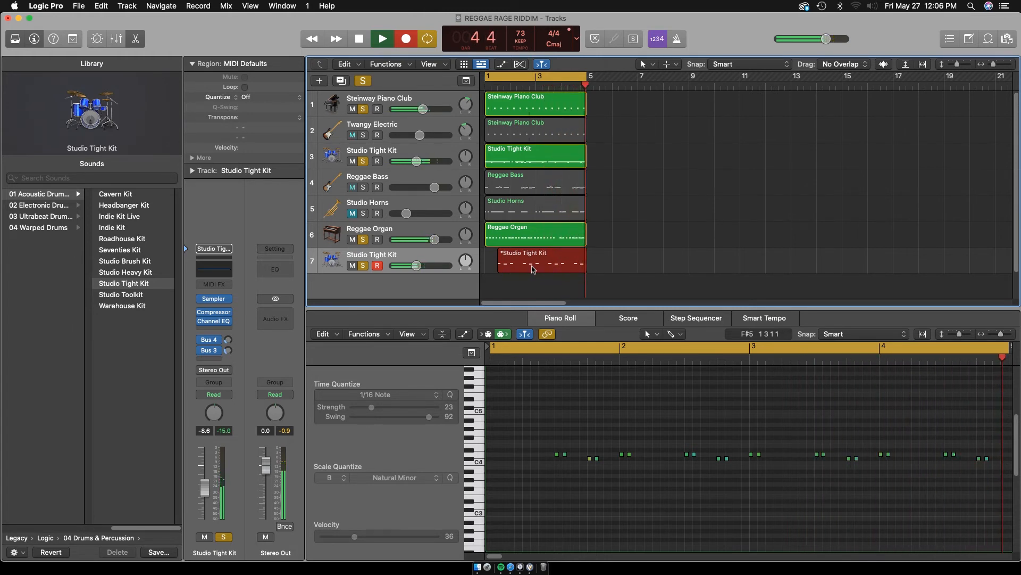
{"action": "key", "text": "space"}
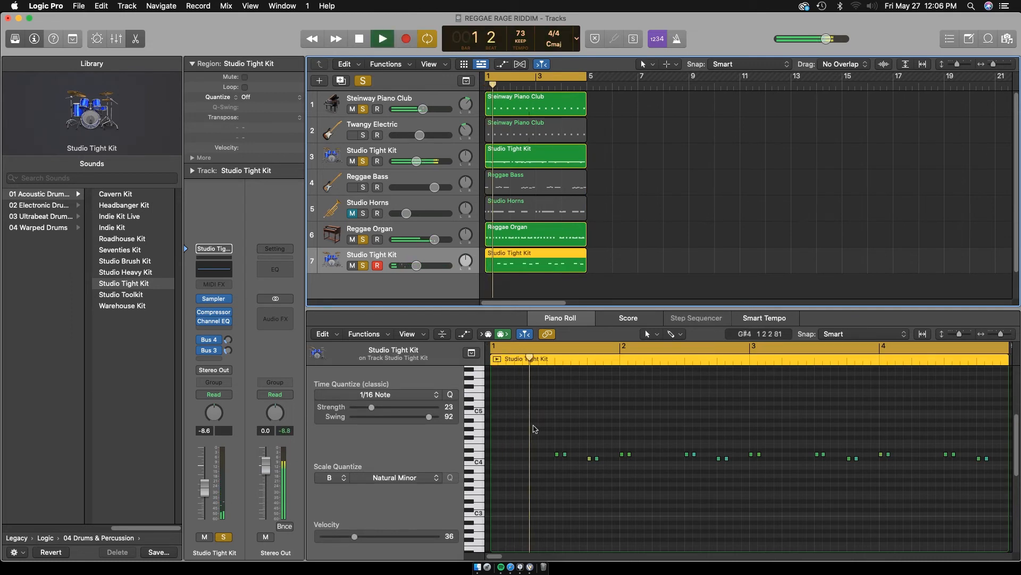
{"action": "left_click", "coordinate": [530, 429]}
{"action": "key", "text": "super+a"}
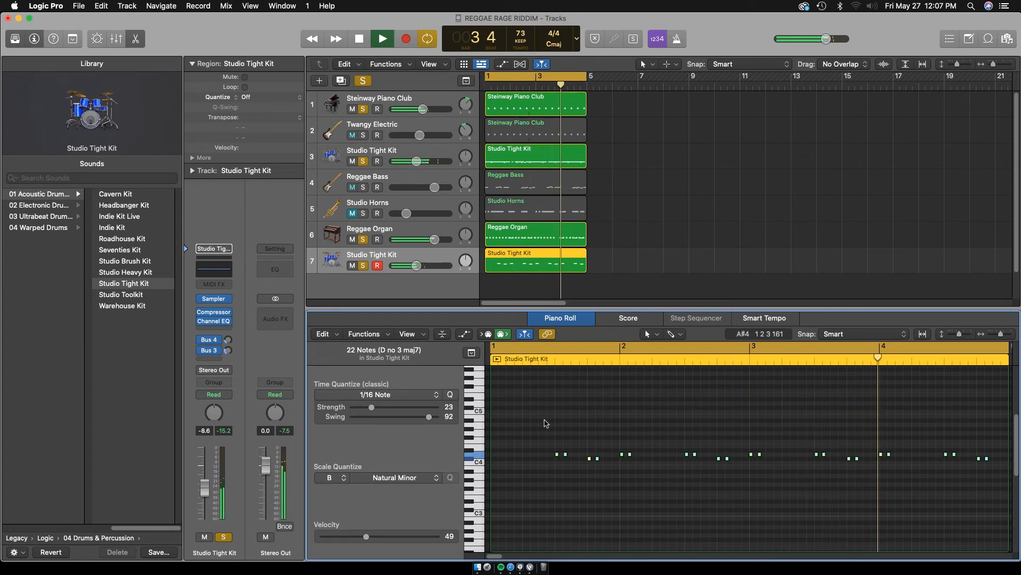
Overdub four lower-pitched percussion hits at the start of each bar in the second Studio Tight Kit region and play it back
{"action": "key", "text": "space"}
{"action": "key", "text": "r"}
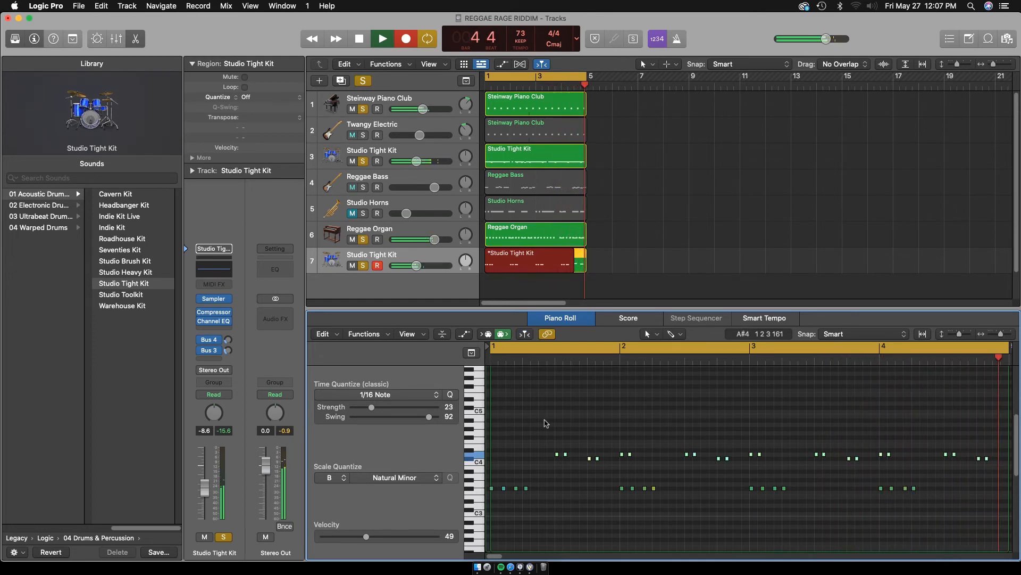
{"action": "key", "text": "space"}
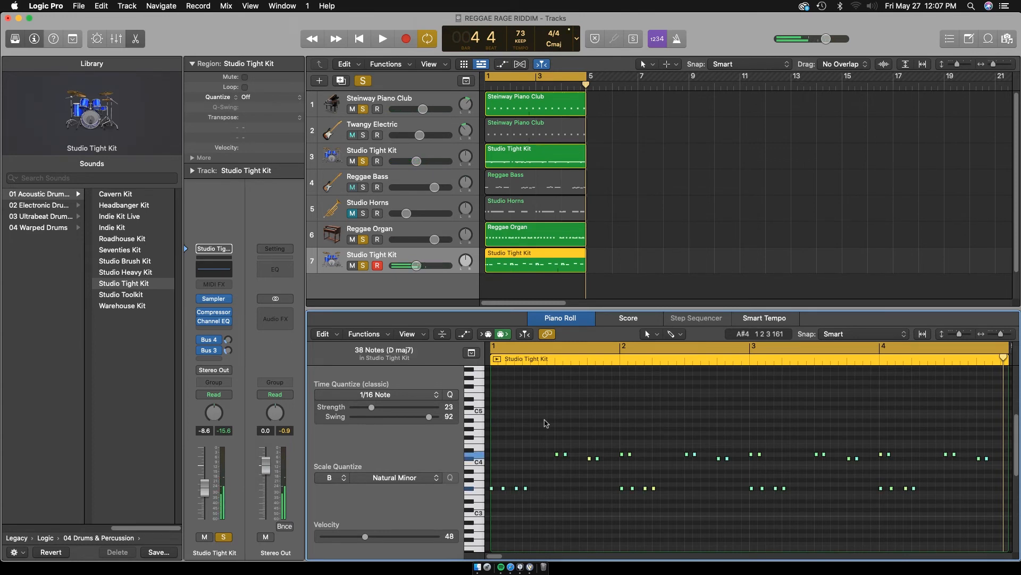
{"action": "key", "text": "space"}
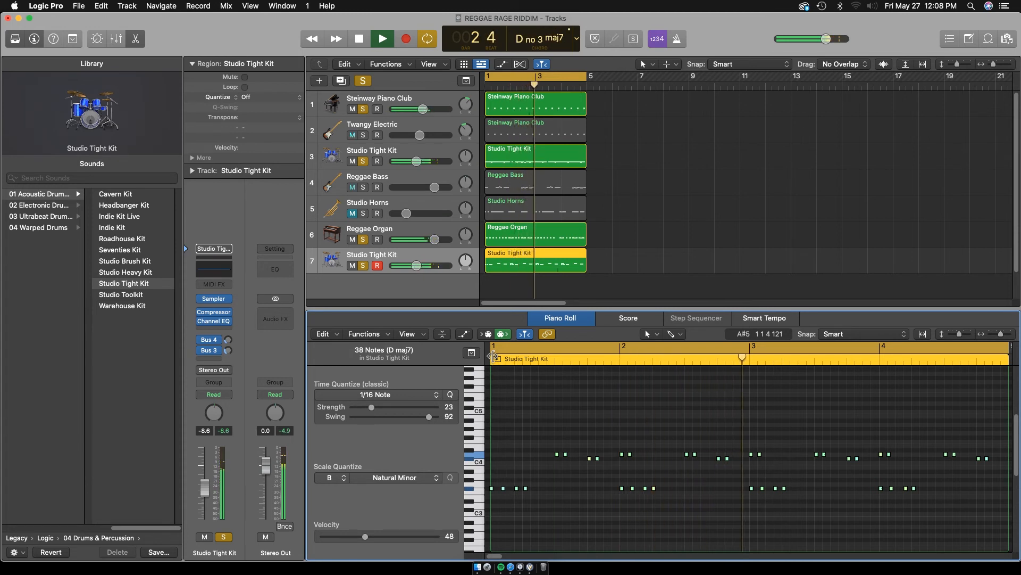
{"action": "key", "text": "space"}
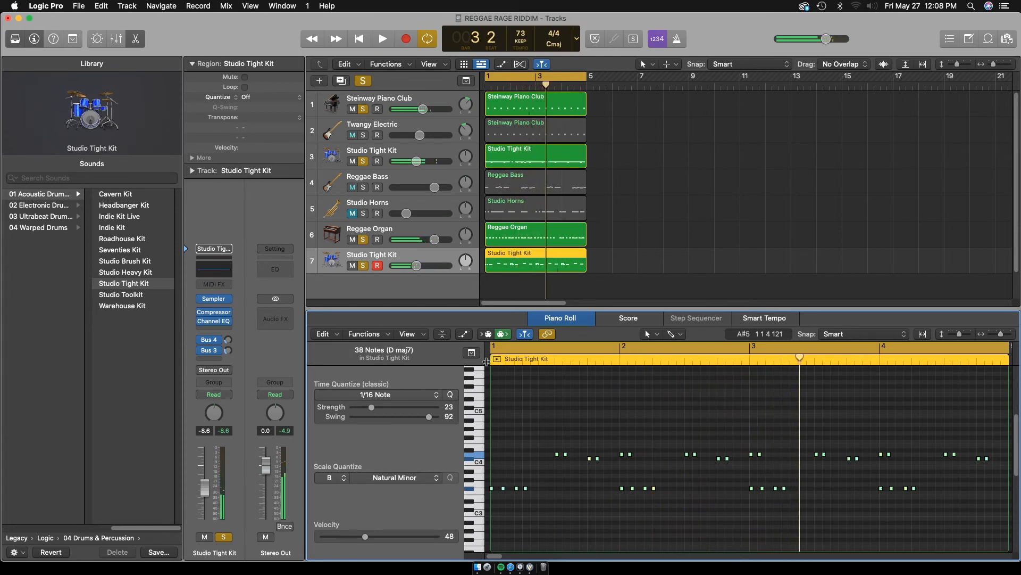
Clear all solos and play the full mix, comparing it with Studio Horns unmuted and muted again
{"action": "left_click", "coordinate": [364, 81]}
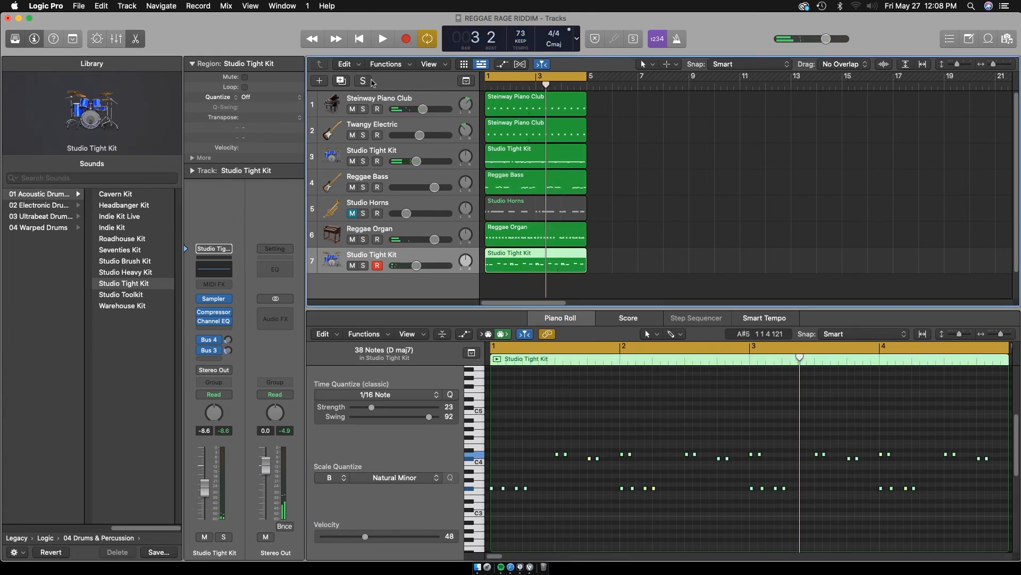
{"action": "key", "text": "space"}
{"action": "left_click", "coordinate": [351, 213]}
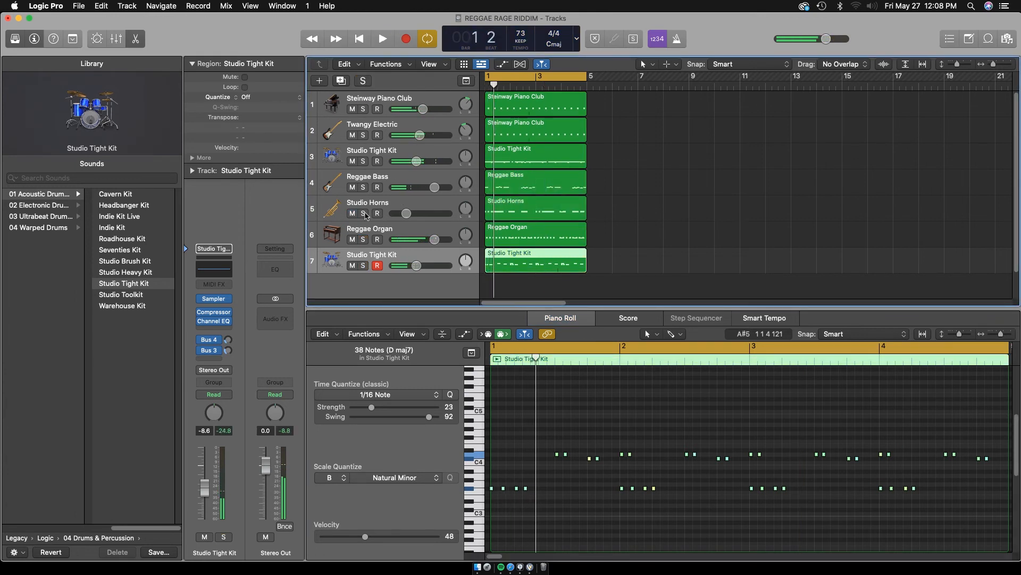
{"action": "key", "text": "space"}
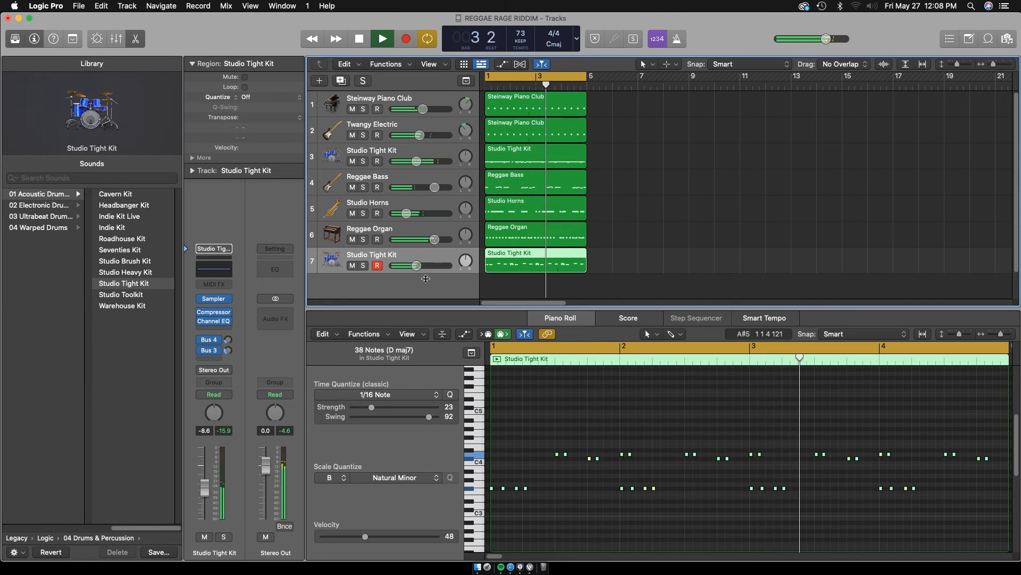
{"action": "left_click", "coordinate": [352, 213]}
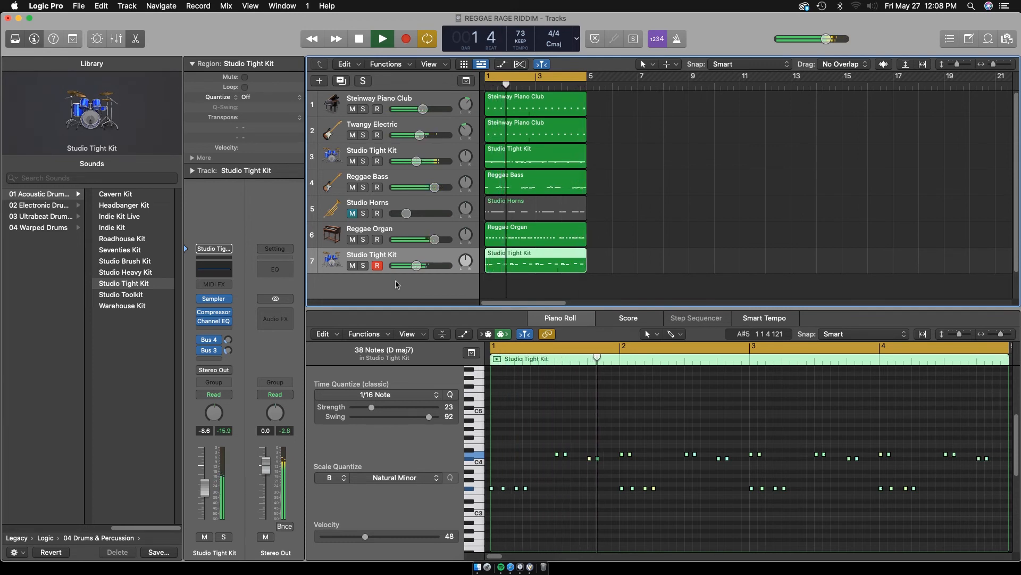
Show the mixer, raise the second Studio Tight Kit's volume to -7.2 dB and check its Bus 4 send during playback
{"action": "key", "text": "x"}
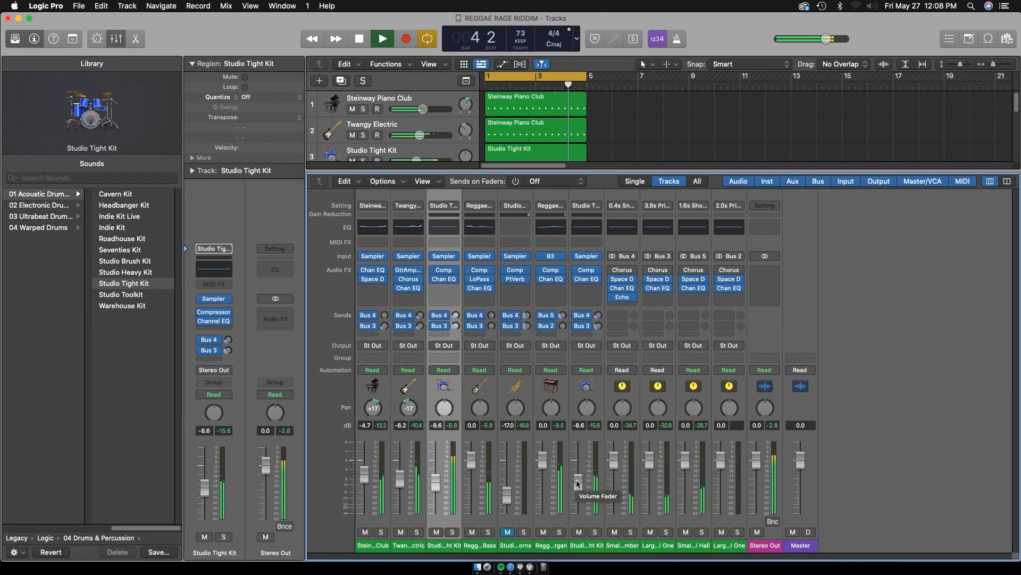
{"action": "left_click_drag", "start_coordinate": [576, 480], "coordinate": [576, 477]}
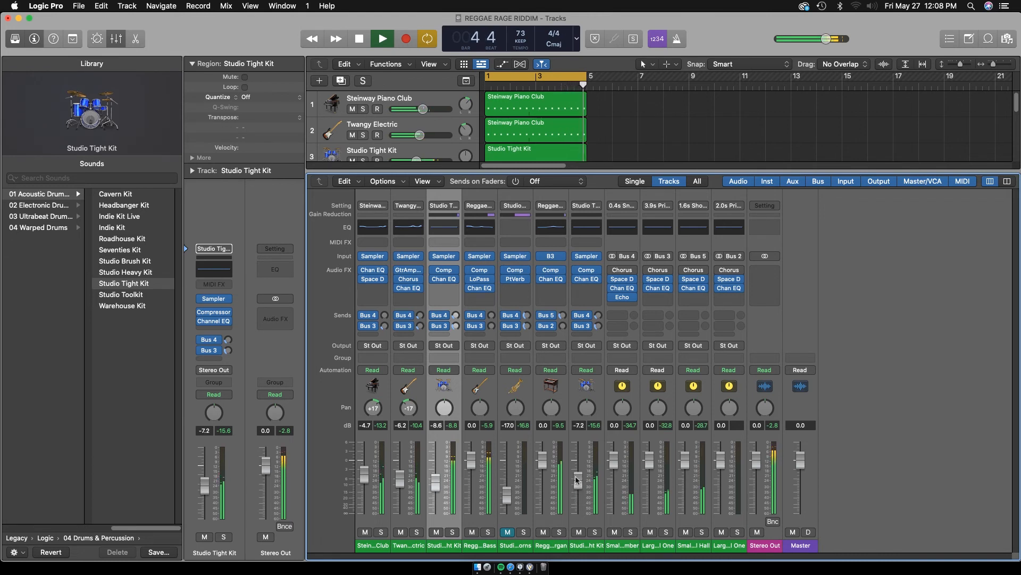
{"action": "left_click", "coordinate": [598, 315]}
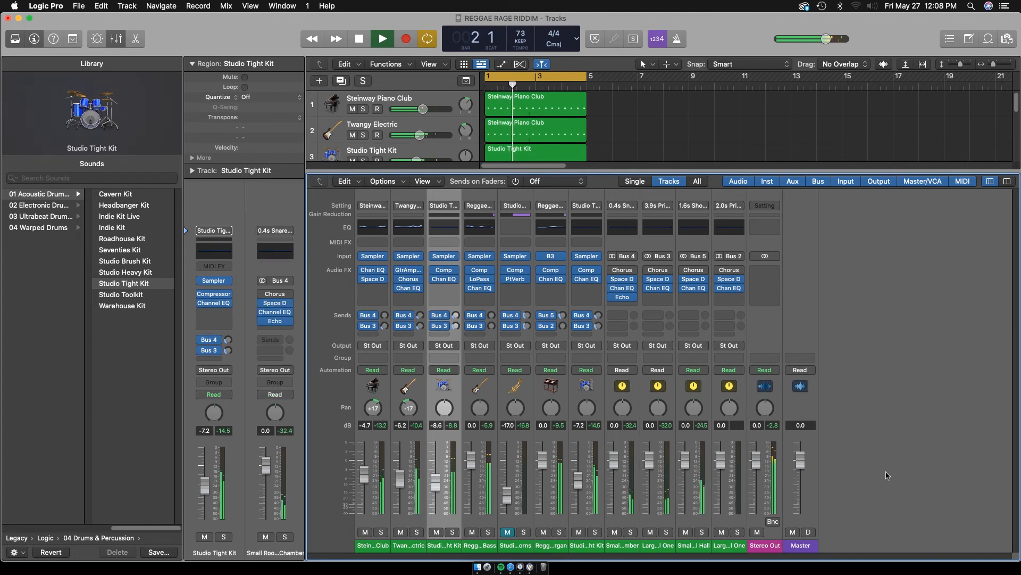
{"action": "key", "text": "space"}
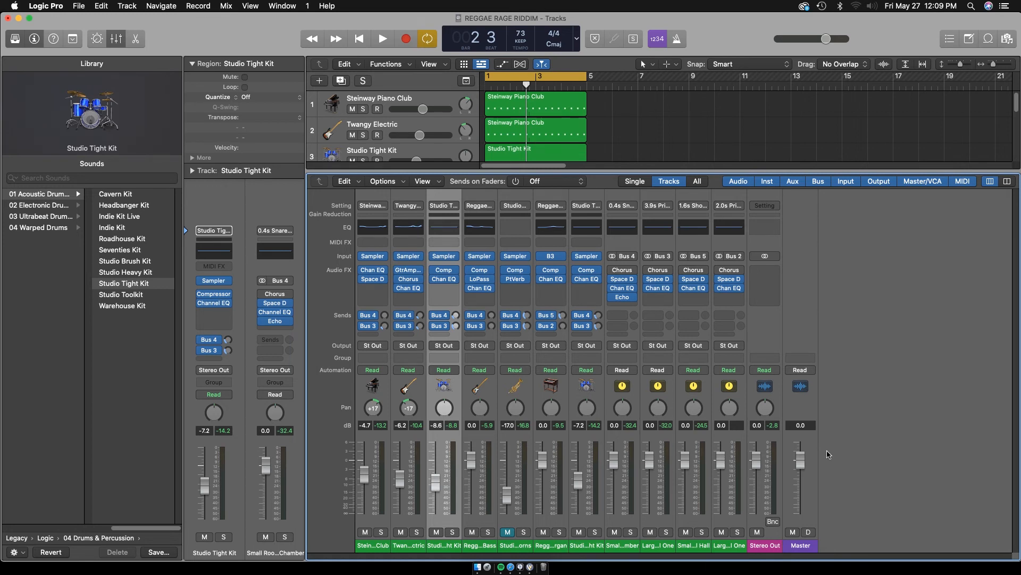
Add one audio track on Input 1 below the Studio Tight Kit, record-enable it and leave its input monitoring off
{"action": "key", "text": "p"}
{"action": "key", "text": "p"}
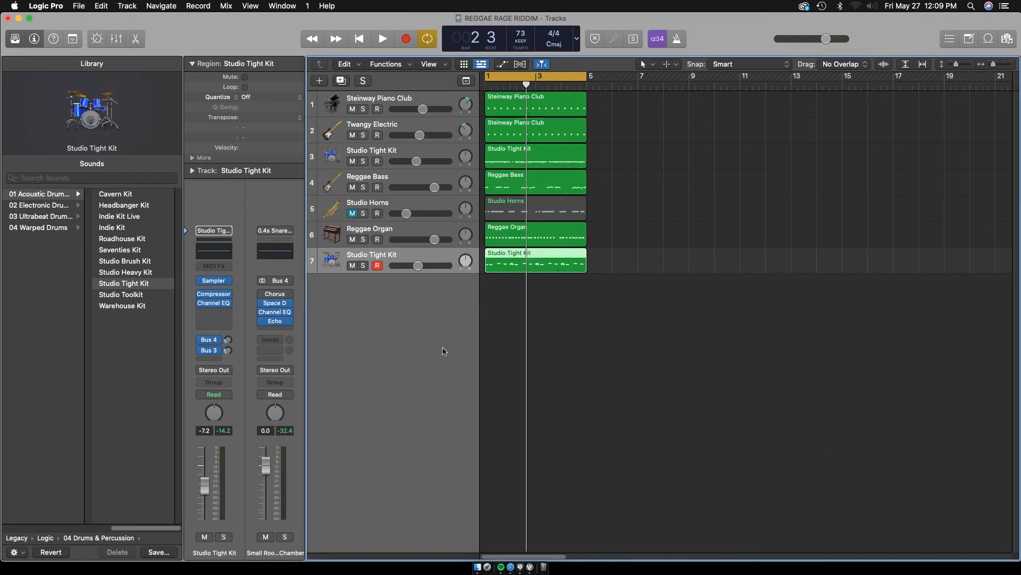
{"action": "left_click", "coordinate": [320, 81]}
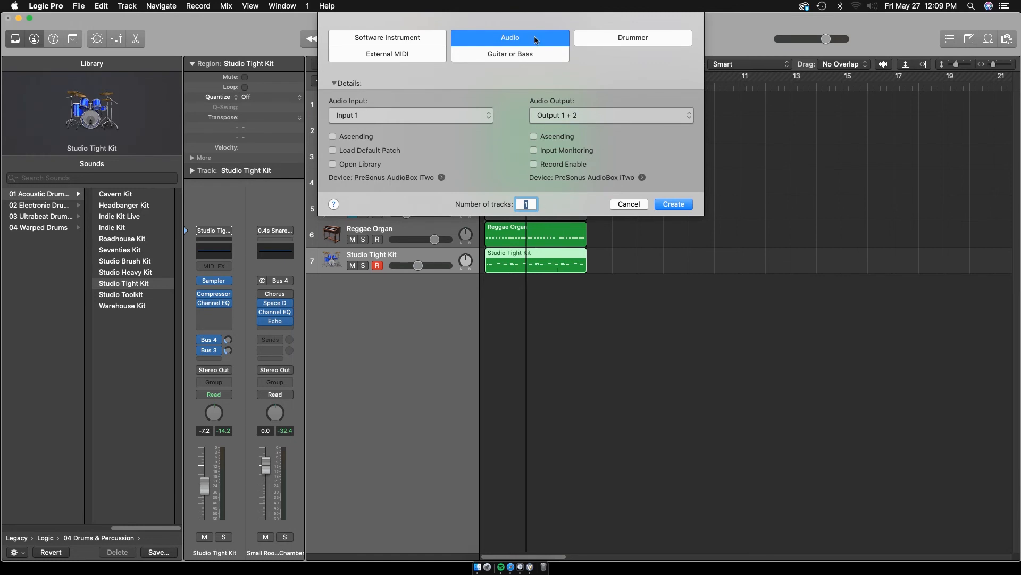
{"action": "left_click", "coordinate": [673, 204]}
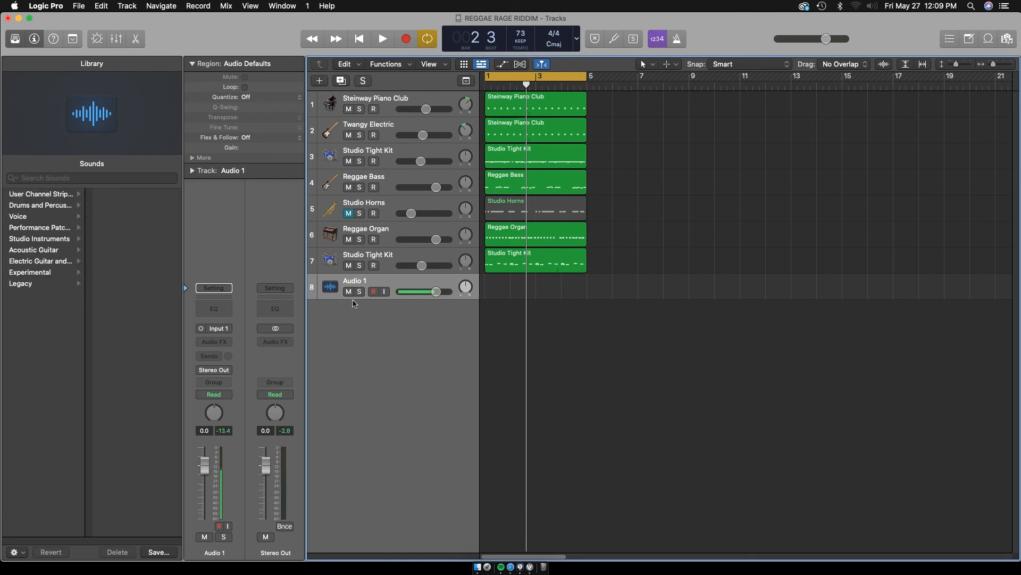
{"action": "left_click", "coordinate": [375, 292]}
{"action": "left_click", "coordinate": [385, 292]}
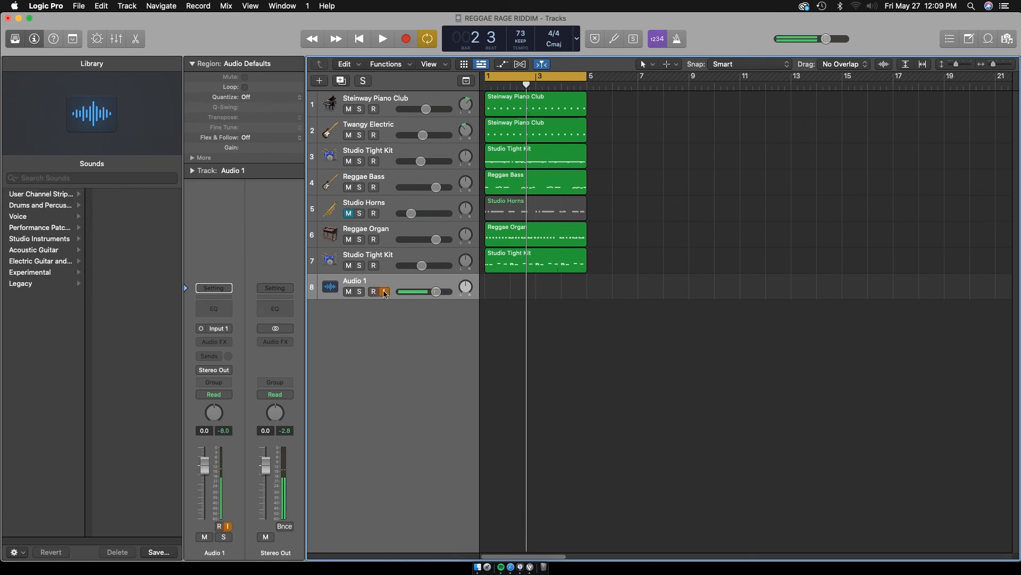
{"action": "left_click", "coordinate": [377, 292]}
{"action": "left_click", "coordinate": [385, 291]}
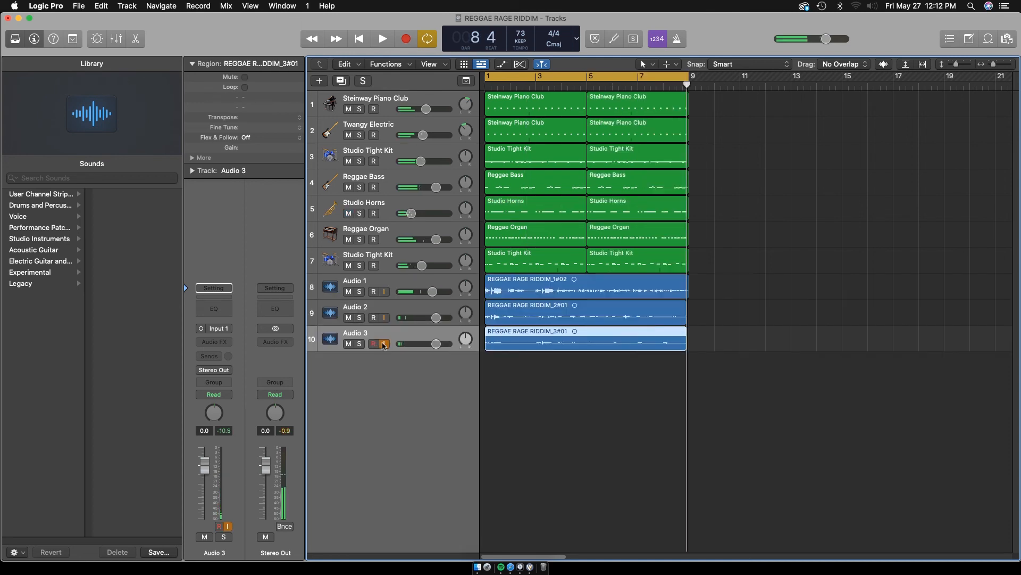
Switch off input monitoring on Audio 3 and play the eight-bar arrangement with the three vocal recordings
{"action": "left_click", "coordinate": [384, 344]}
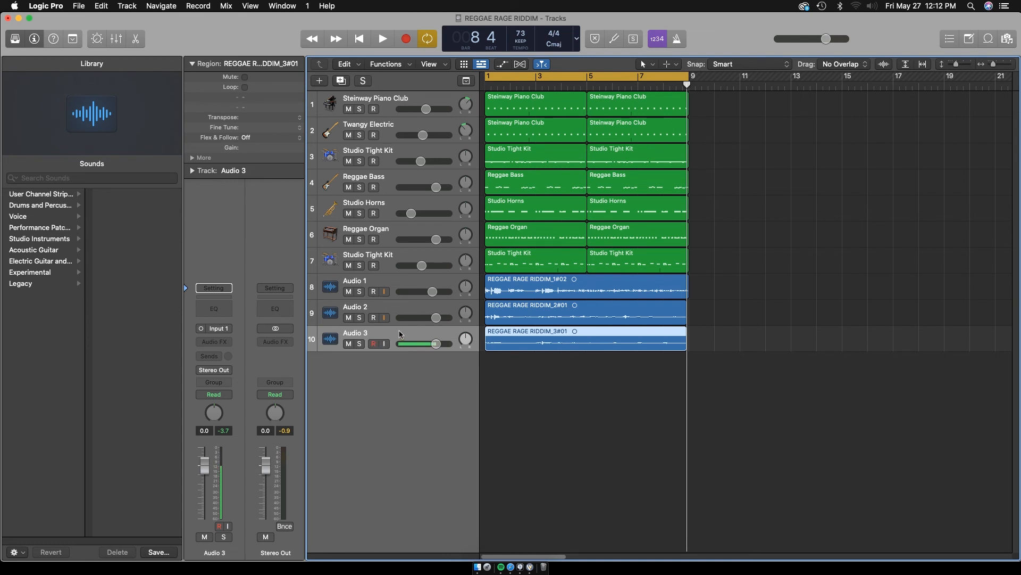
{"action": "key", "text": "space"}
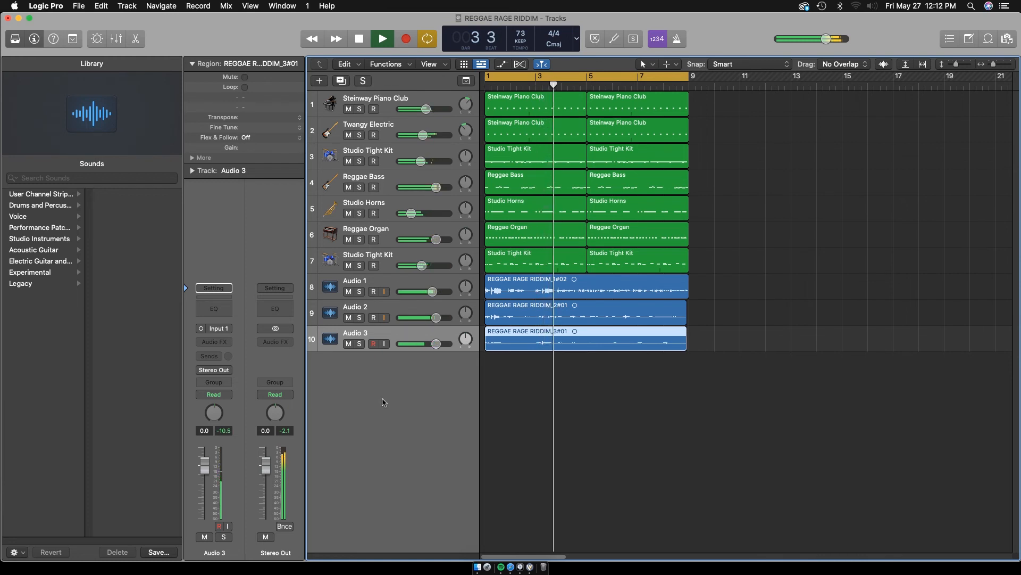
{"action": "key", "text": "space"}
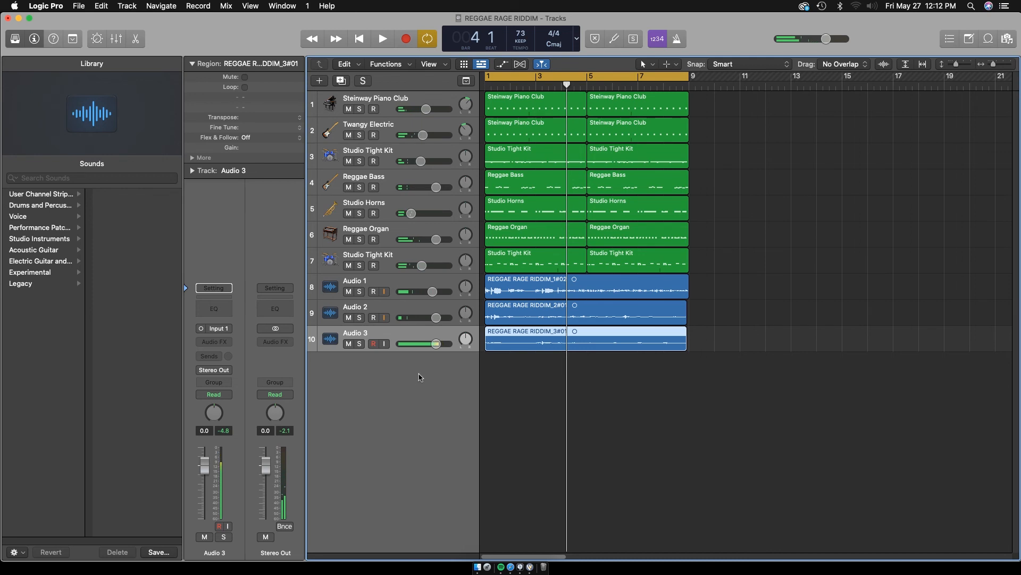
Switch off input monitoring on Audio 1 and load the 001-Main Vocal Chain performance setting on its channel strip
{"action": "left_click", "coordinate": [224, 289]}
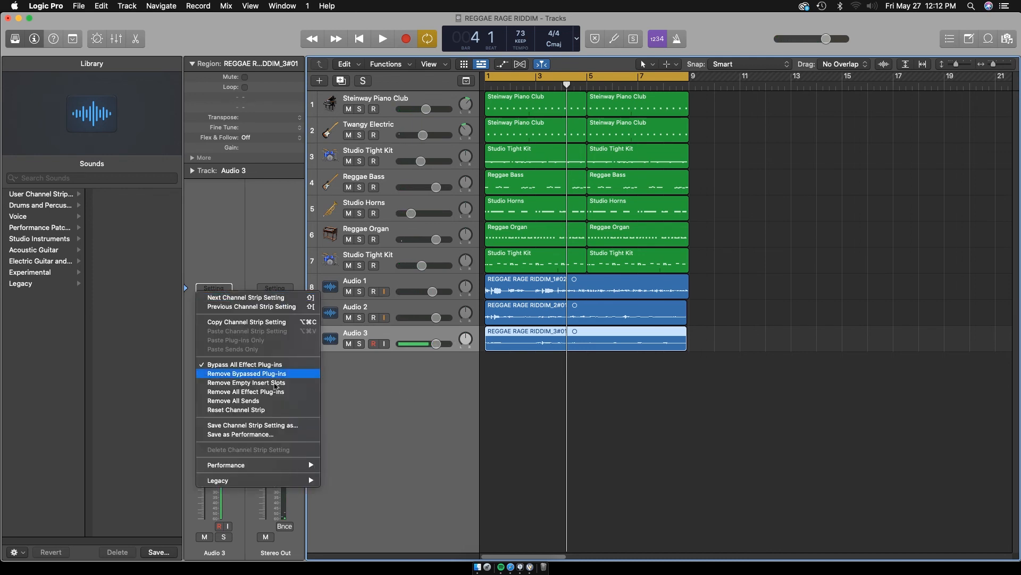
{"action": "left_click", "coordinate": [403, 437]}
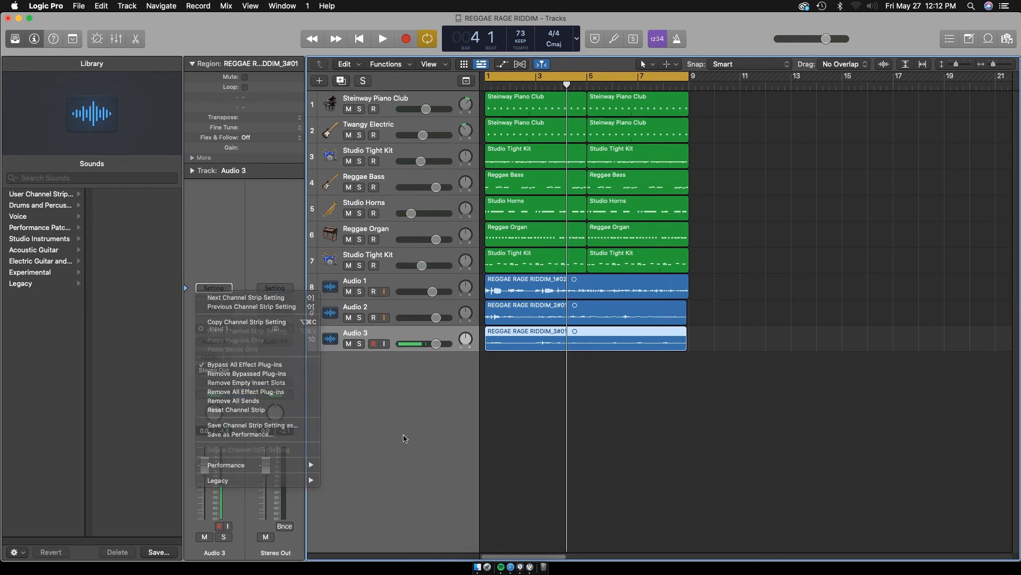
{"action": "left_click", "coordinate": [397, 285]}
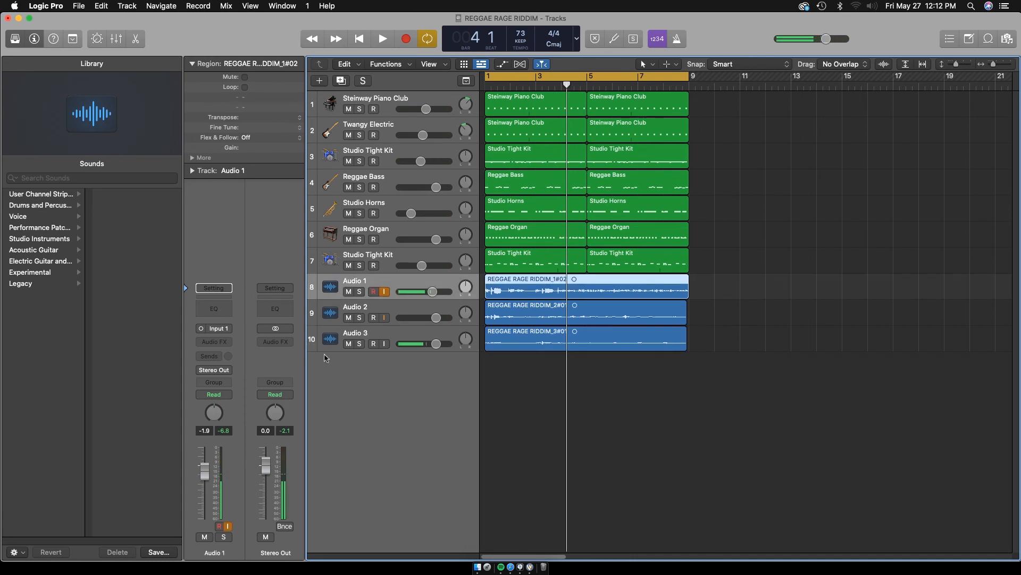
{"action": "left_click", "coordinate": [384, 290]}
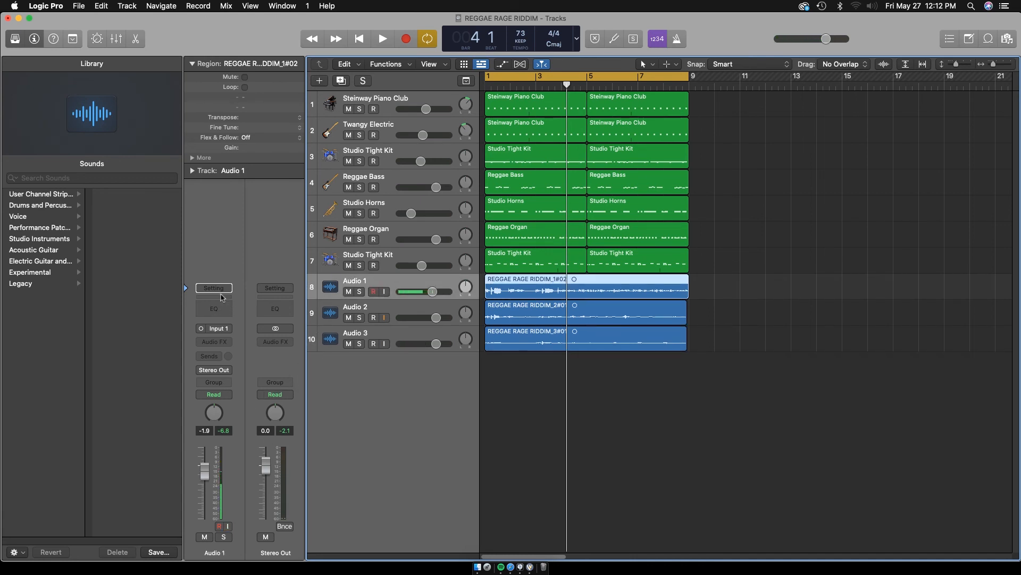
{"action": "left_click", "coordinate": [221, 291]}
{"action": "mouse_move", "coordinate": [258, 467]}
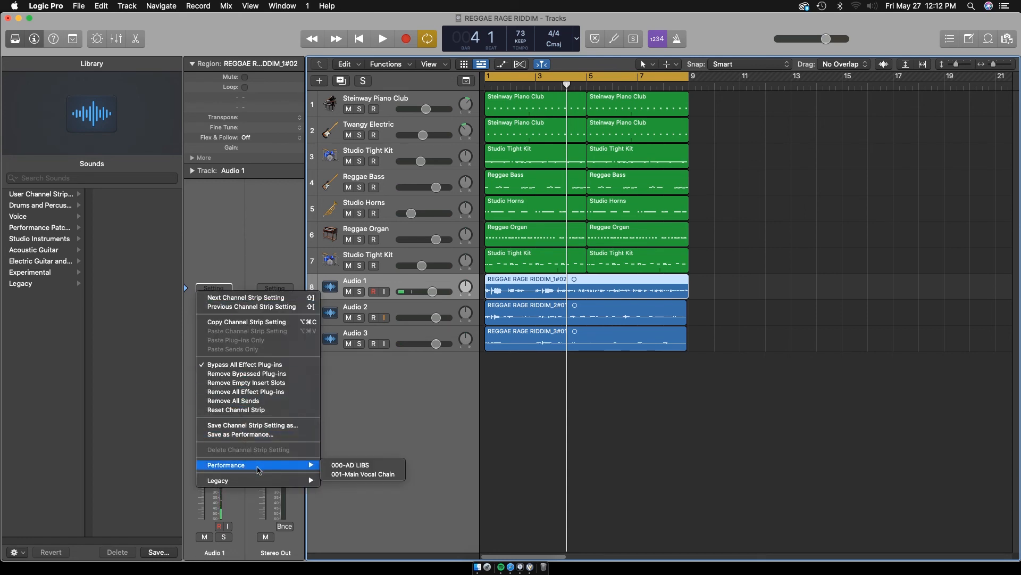
{"action": "left_click", "coordinate": [362, 474]}
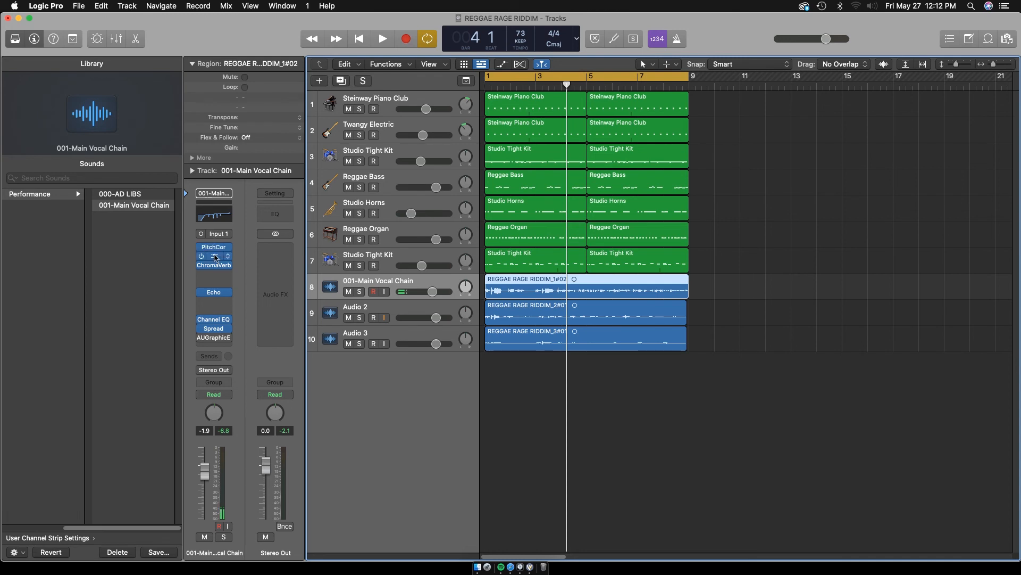
Set the main vocal's Pitch Correction root to B and lower the track's volume to -9.6 dB
{"action": "left_click", "coordinate": [215, 248]}
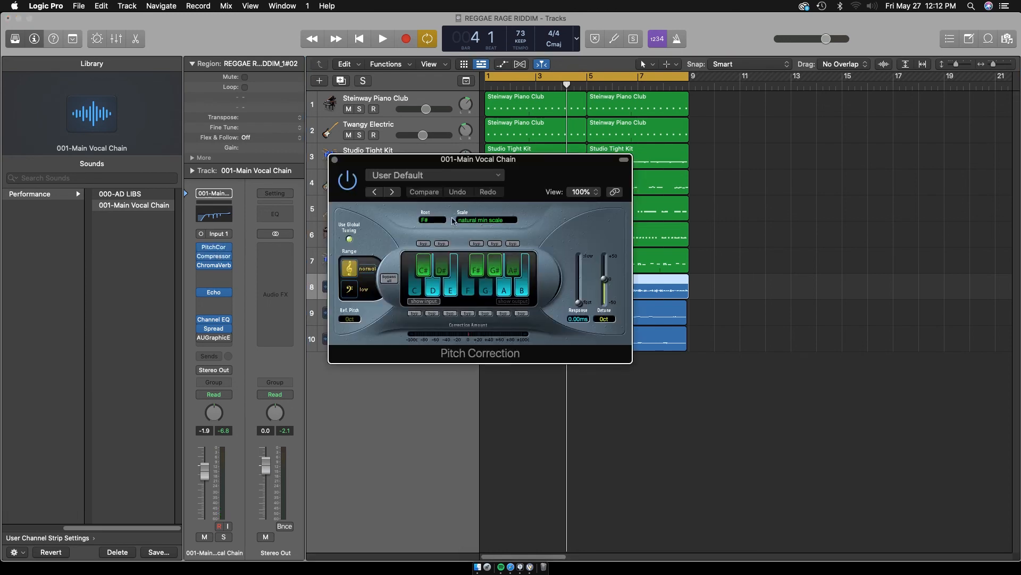
{"action": "left_click", "coordinate": [433, 220]}
{"action": "left_click", "coordinate": [434, 272]}
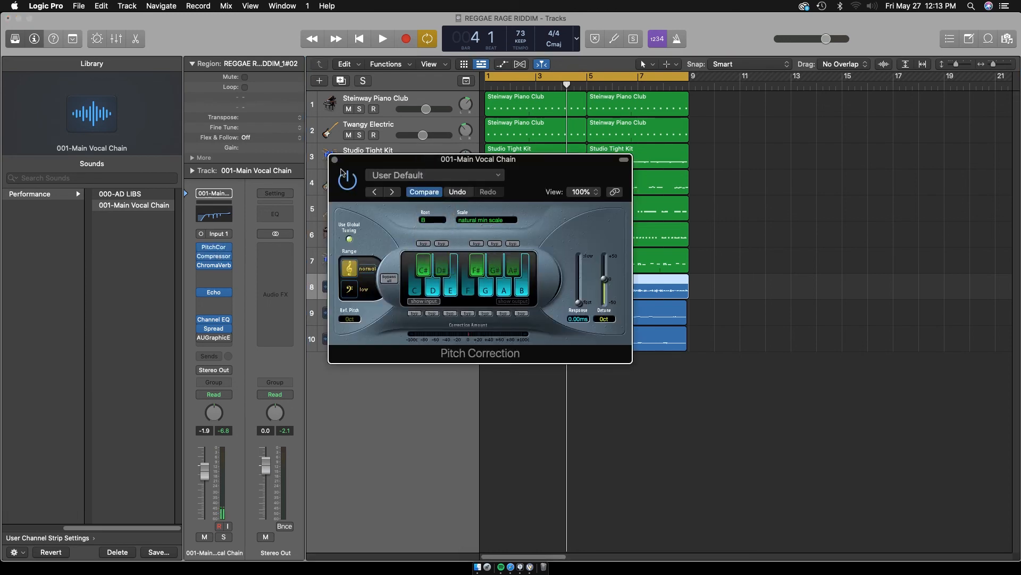
{"action": "left_click", "coordinate": [335, 160]}
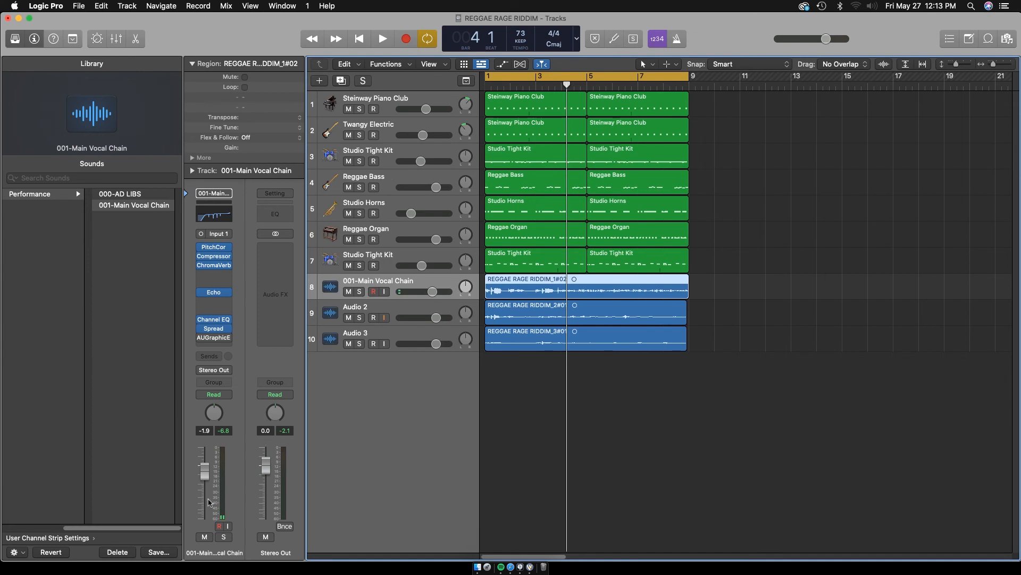
{"action": "left_click_drag", "start_coordinate": [204, 470], "coordinate": [206, 495]}
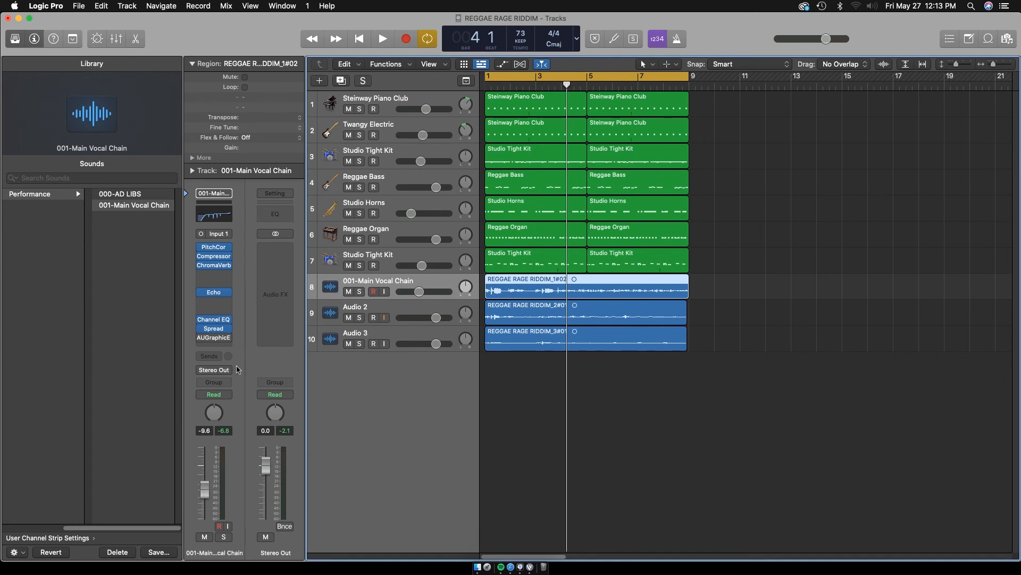
Load the 000-AD LIBS performance setting on Audio 2 and set its Pitch Correction root to B
{"action": "left_click", "coordinate": [391, 307]}
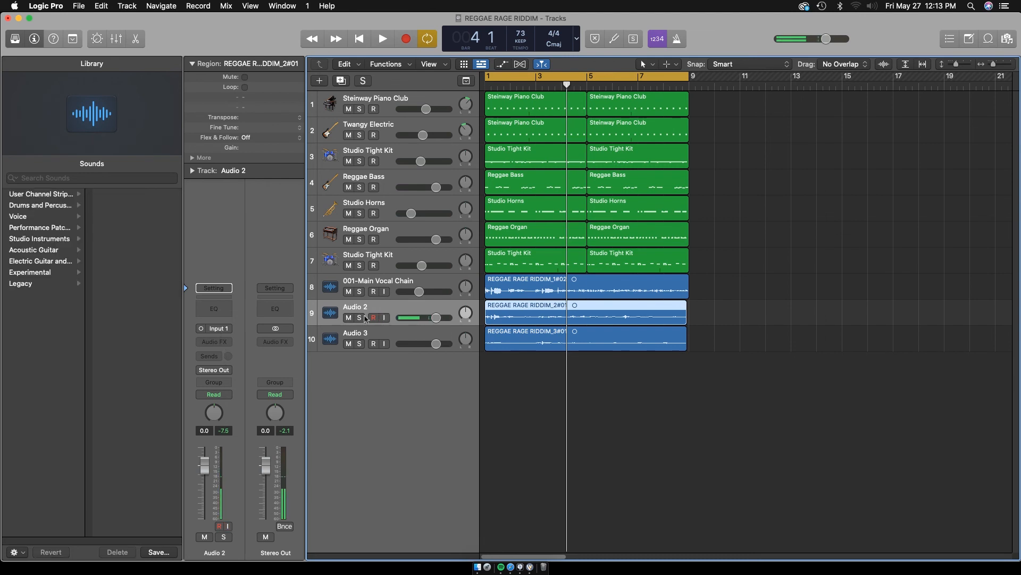
{"action": "left_click", "coordinate": [226, 292]}
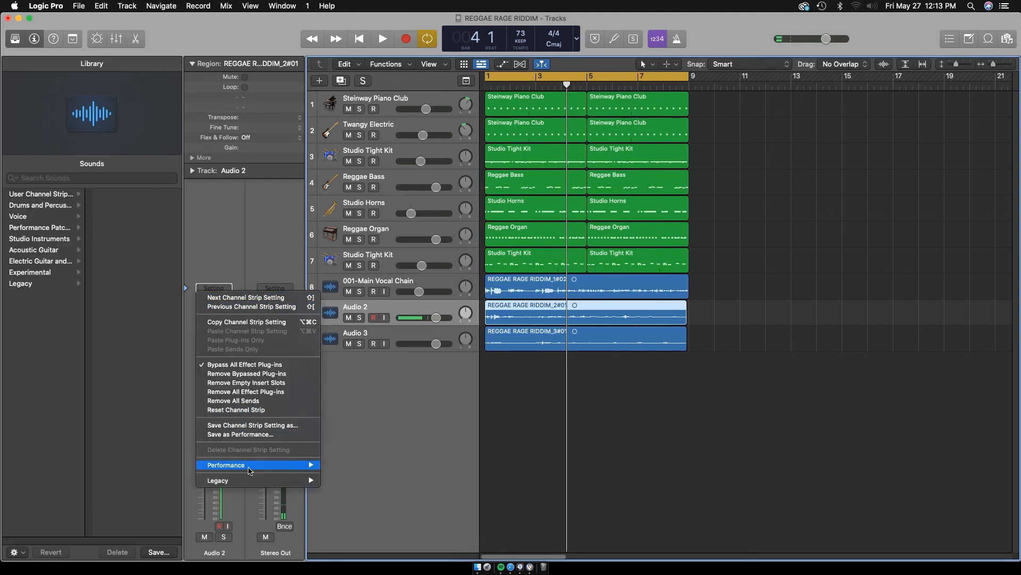
{"action": "mouse_move", "coordinate": [250, 466]}
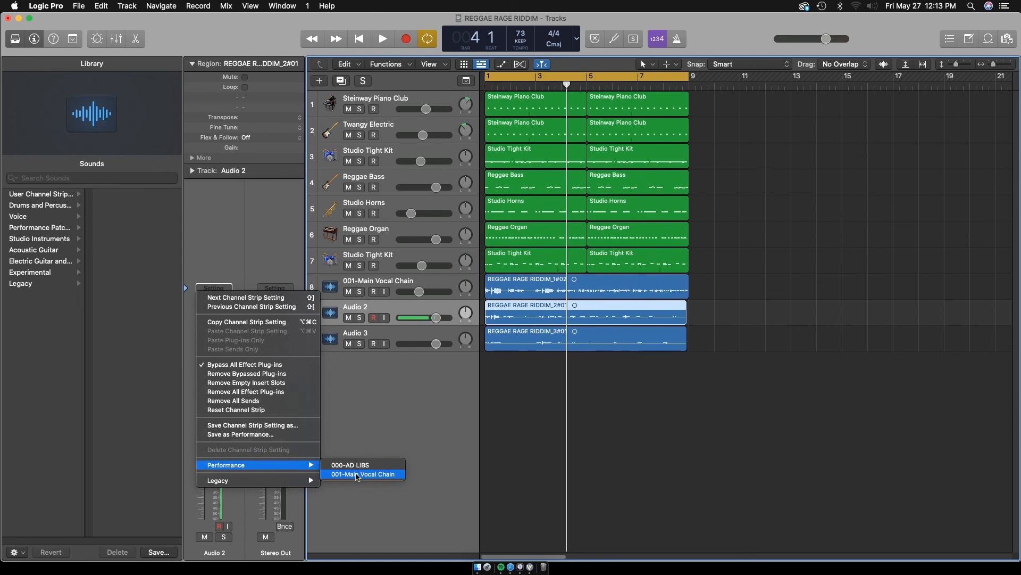
{"action": "left_click", "coordinate": [352, 465]}
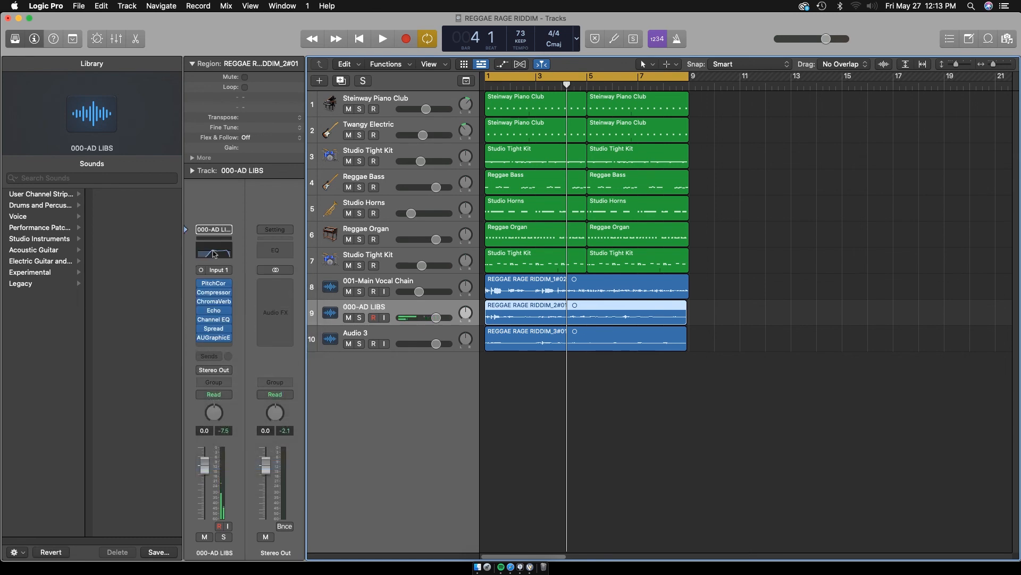
{"action": "left_click", "coordinate": [214, 286]}
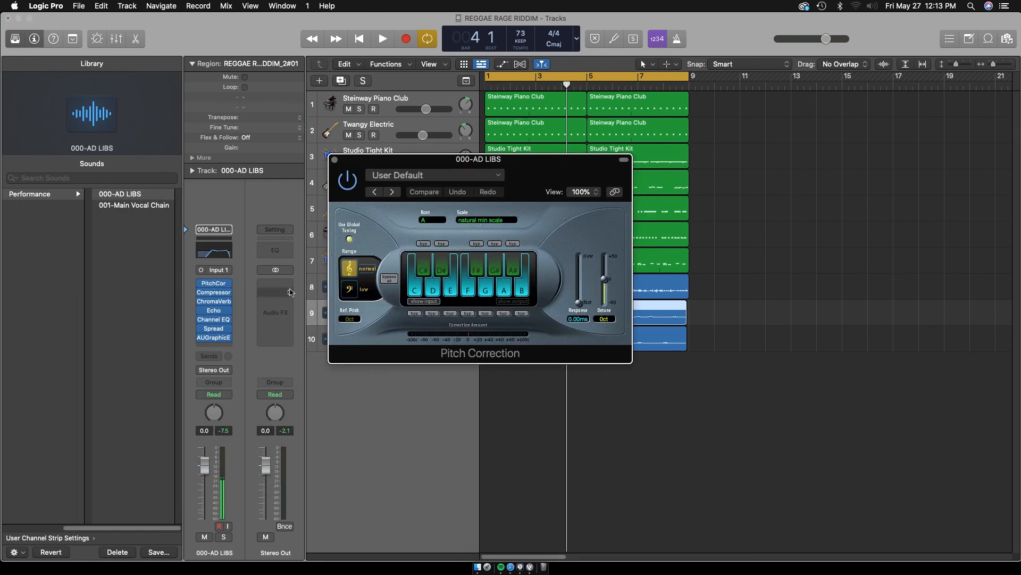
{"action": "left_click", "coordinate": [434, 220]}
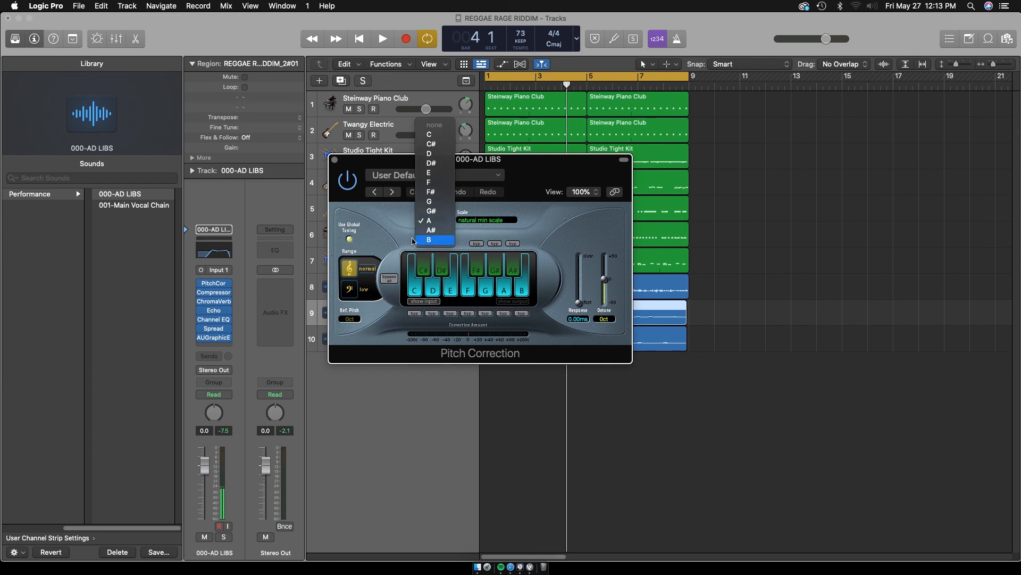
{"action": "left_click", "coordinate": [437, 249]}
{"action": "left_click", "coordinate": [335, 159]}
Load the 000-AD LIBS performance setting on Audio 3 and set its Pitch Correction root to B
{"action": "left_click", "coordinate": [402, 336]}
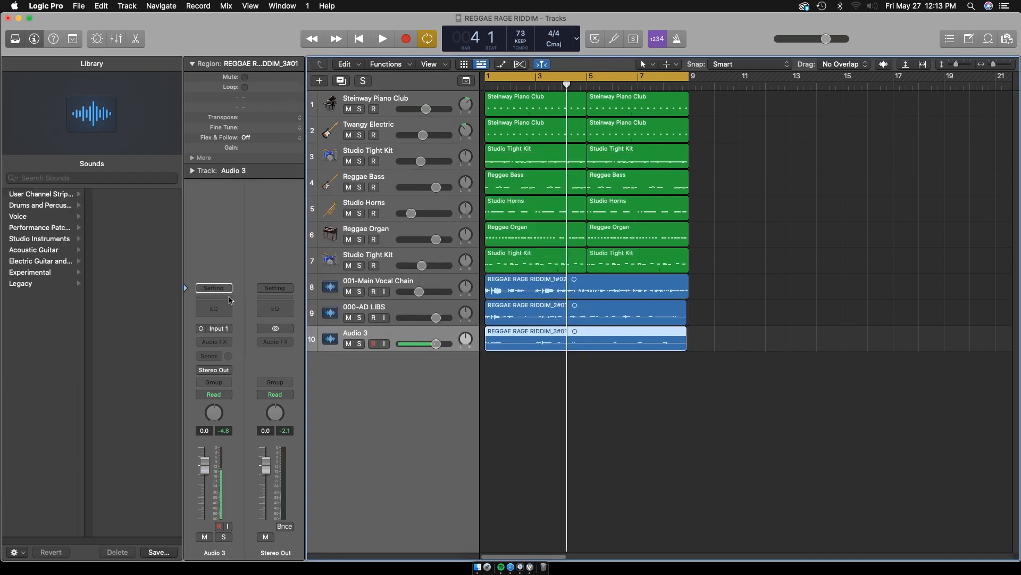
{"action": "left_click", "coordinate": [226, 289]}
{"action": "mouse_move", "coordinate": [260, 465]}
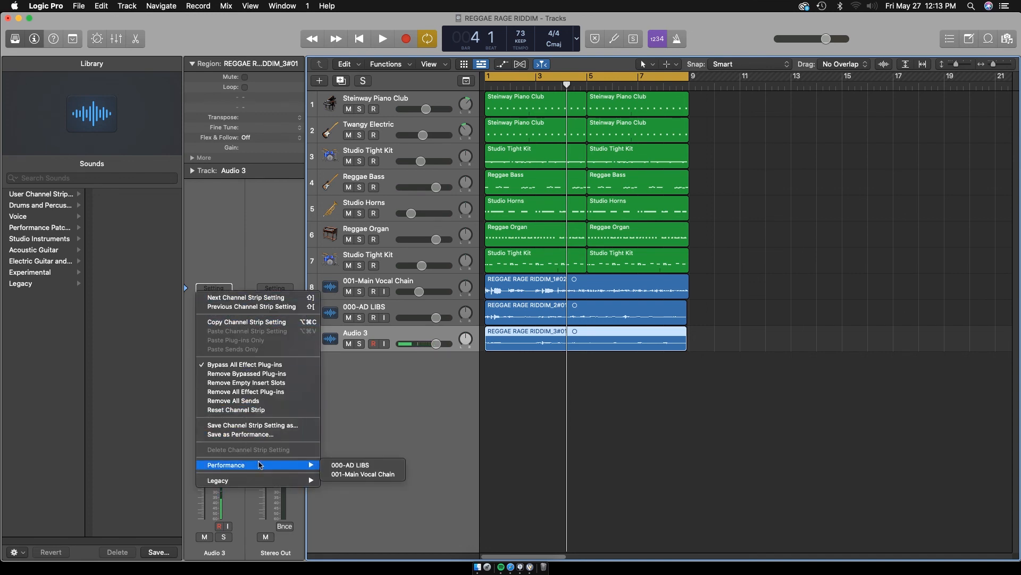
{"action": "left_click", "coordinate": [351, 465]}
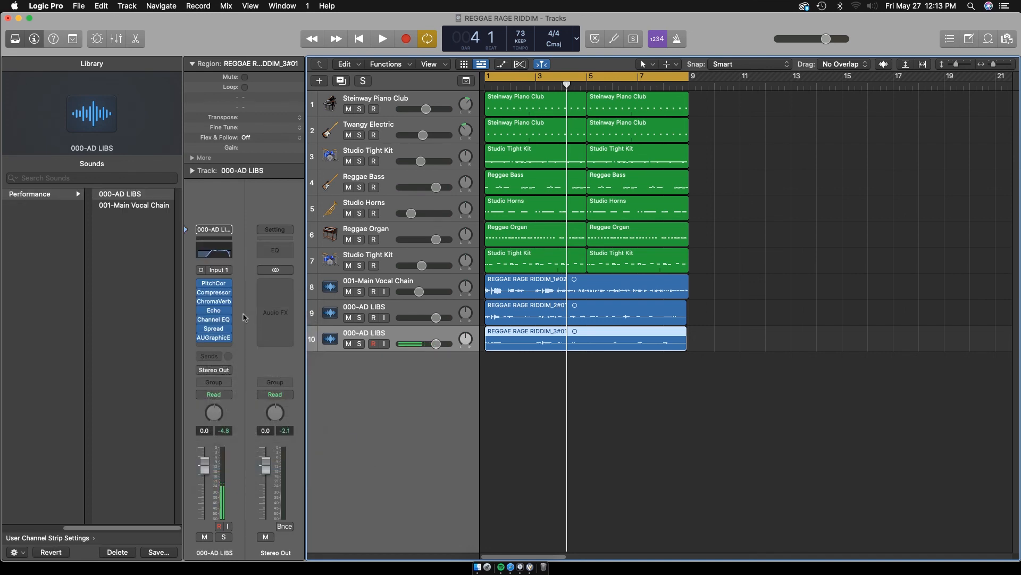
{"action": "left_click", "coordinate": [215, 284]}
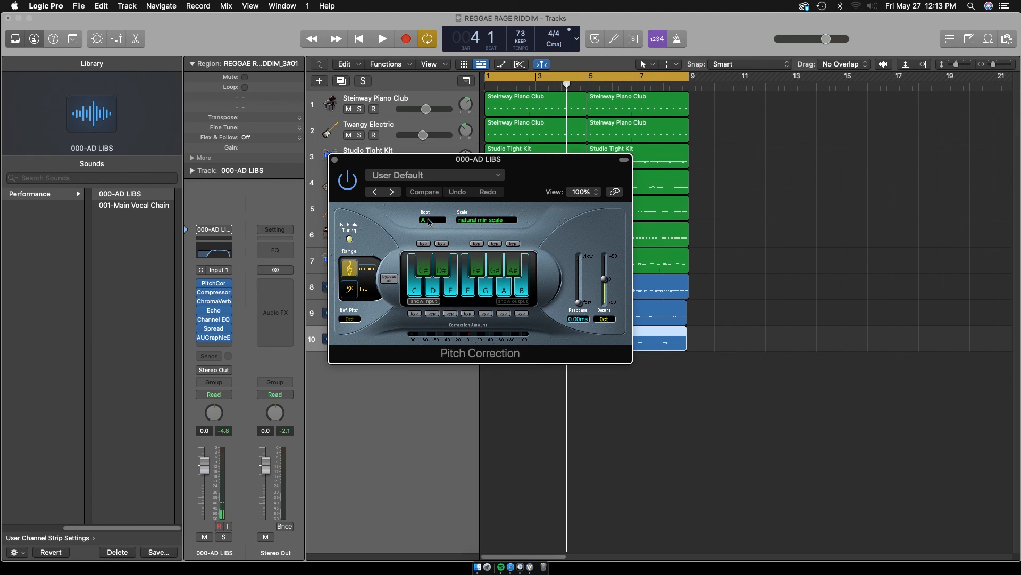
{"action": "left_click", "coordinate": [429, 221]}
{"action": "left_click", "coordinate": [430, 245]}
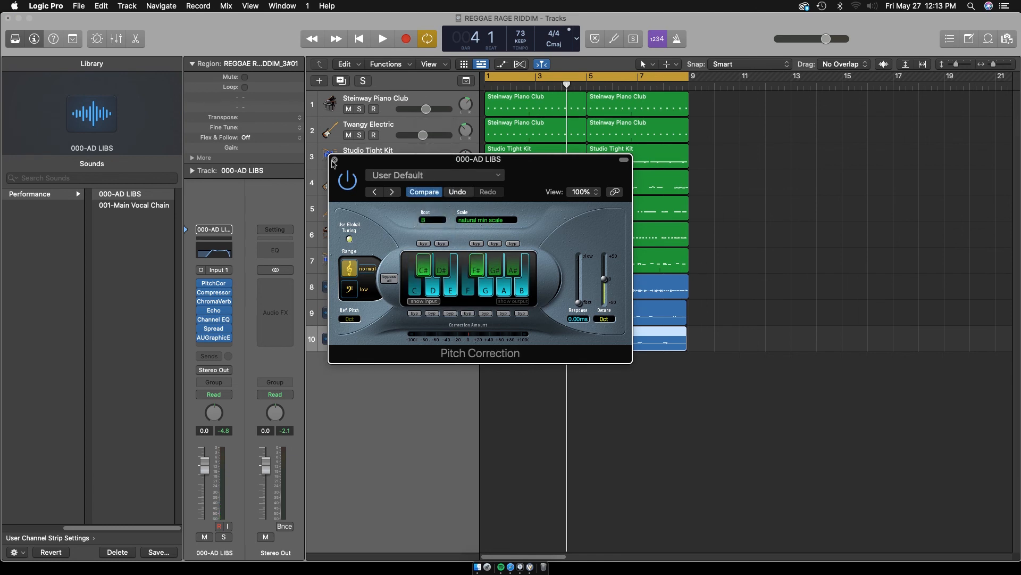
{"action": "left_click", "coordinate": [334, 160]}
Lower the second ad-lib track's volume to -6.4 dB and the first ad-lib track's to -5.9 dB
{"action": "left_click_drag", "start_coordinate": [201, 466], "coordinate": [210, 490]}
{"action": "left_click", "coordinate": [394, 308]}
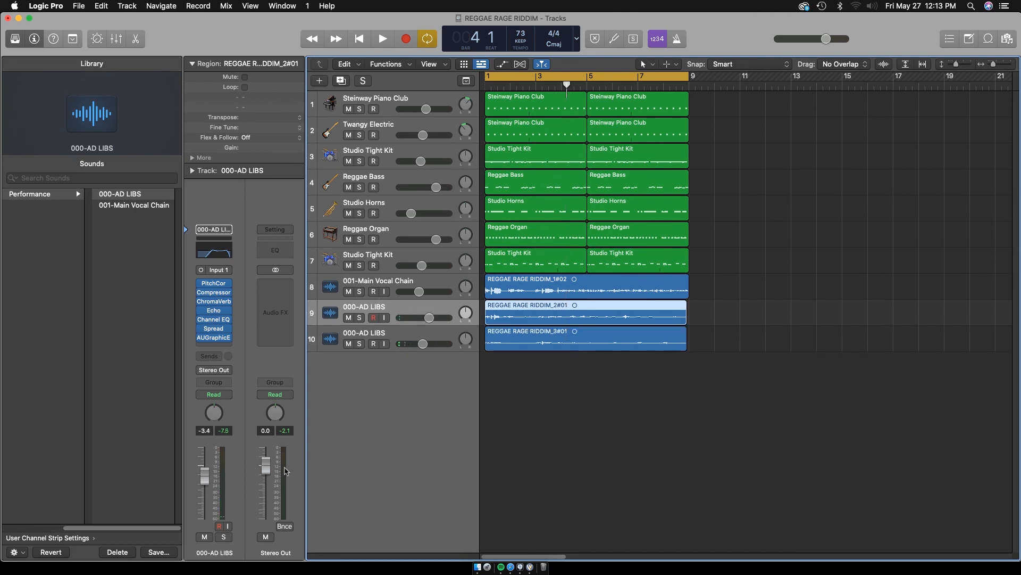
{"action": "key", "text": "x"}
{"action": "left_click_drag", "start_coordinate": [650, 478], "coordinate": [651, 481]}
Play the mix and set the main vocal to -10.6 dB, the first ad-lib to -9.8 dB and the second to -6.0 dB
{"action": "key", "text": "space"}
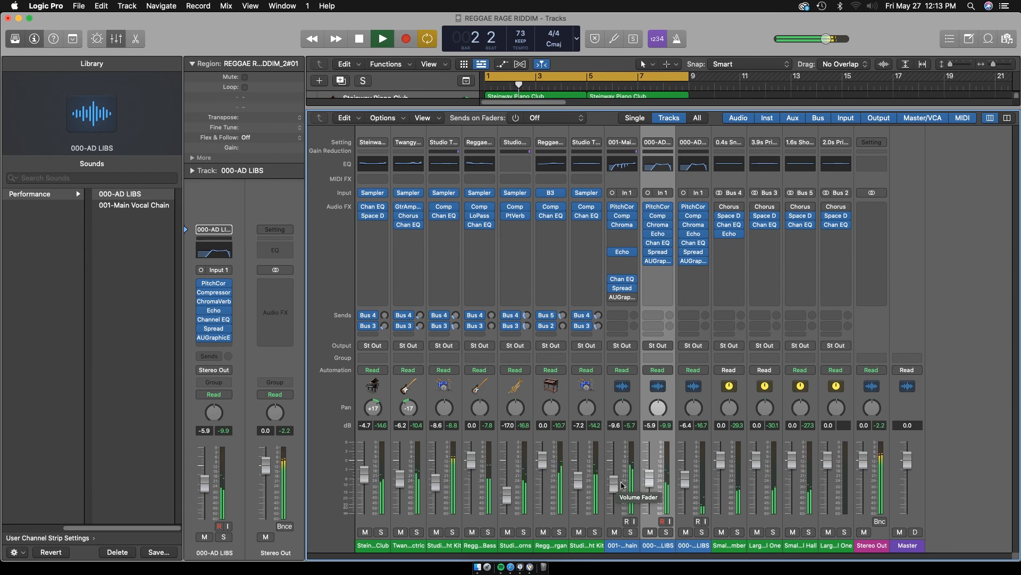
{"action": "left_click_drag", "start_coordinate": [621, 485], "coordinate": [618, 490]}
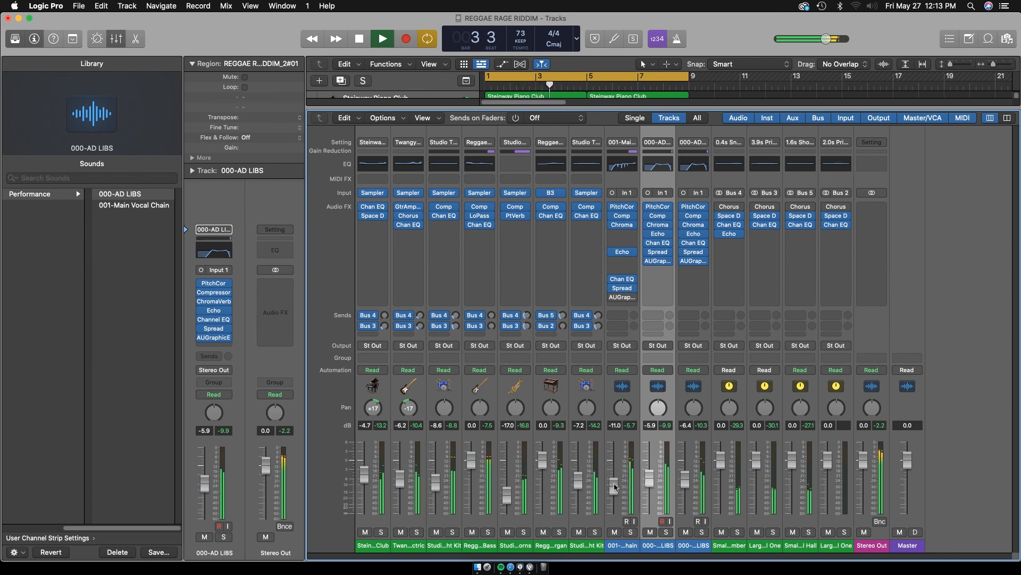
{"action": "left_click_drag", "start_coordinate": [650, 482], "coordinate": [684, 480]}
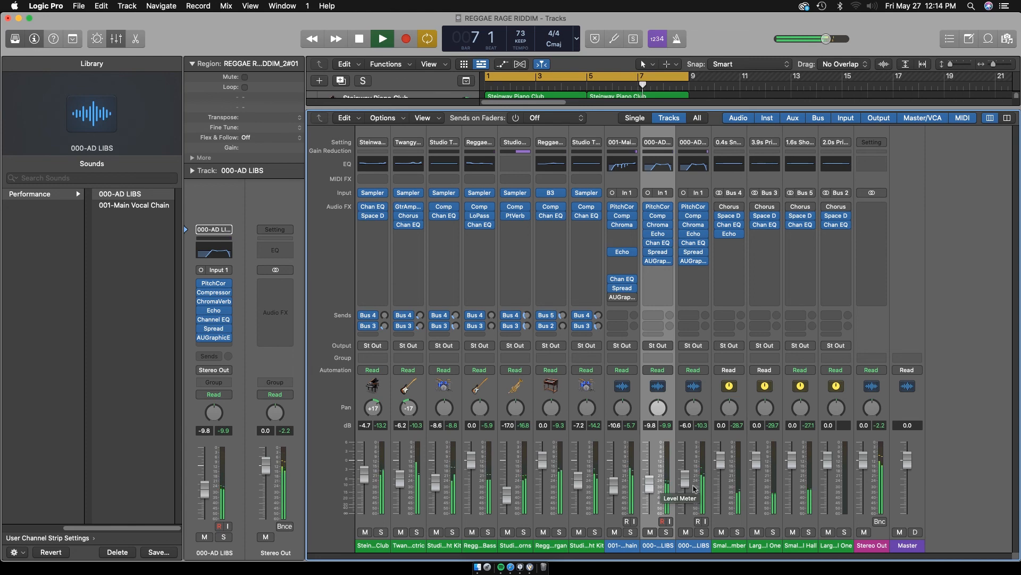
Hide the mixer and mute the second Studio Tight Kit track during playback
{"action": "key", "text": "x"}
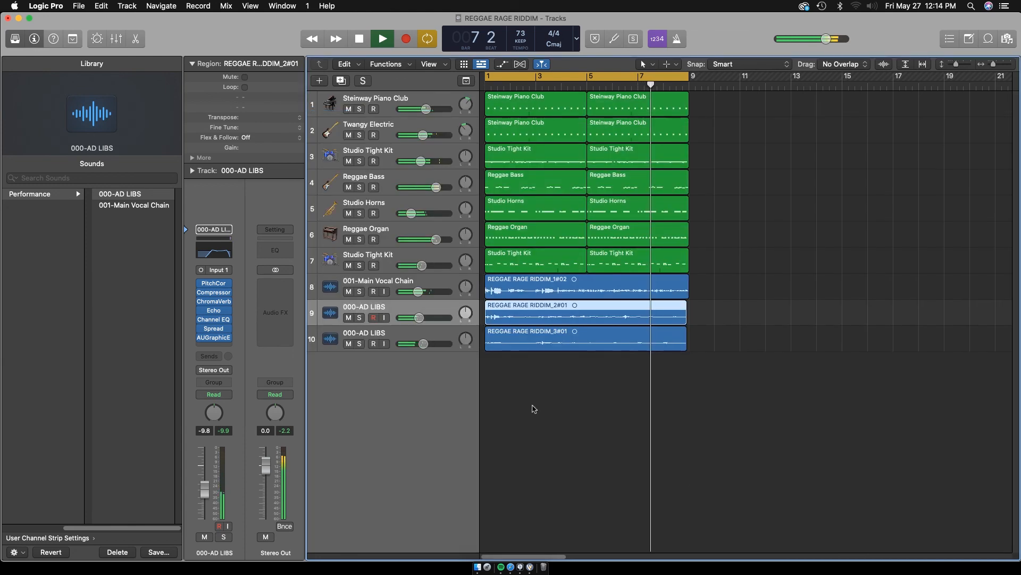
{"action": "left_click", "coordinate": [349, 265]}
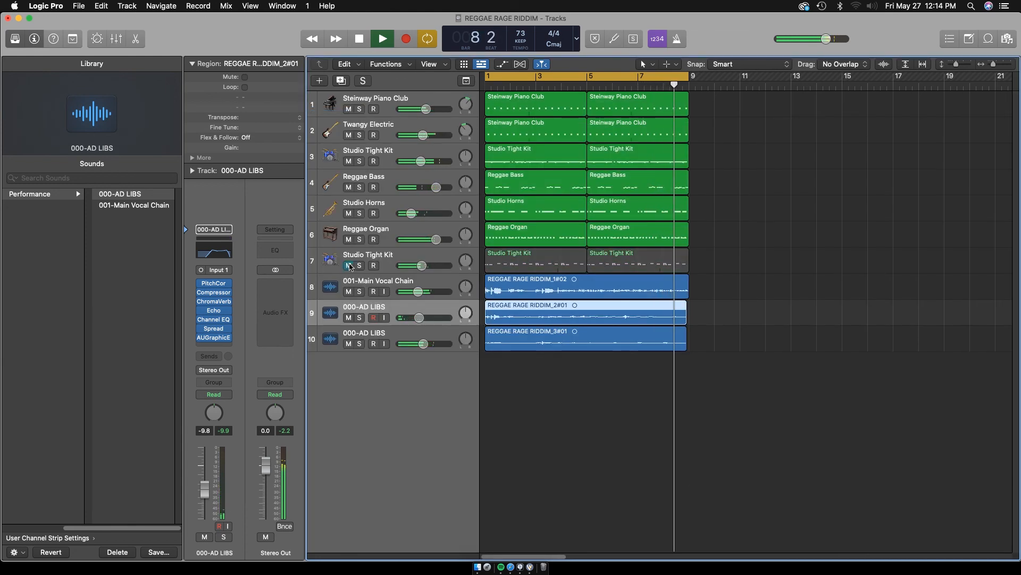
Mute the Reggae Organ and Studio Horns tracks, unmute the second Studio Tight Kit track, and save the project
{"action": "left_click", "coordinate": [349, 240]}
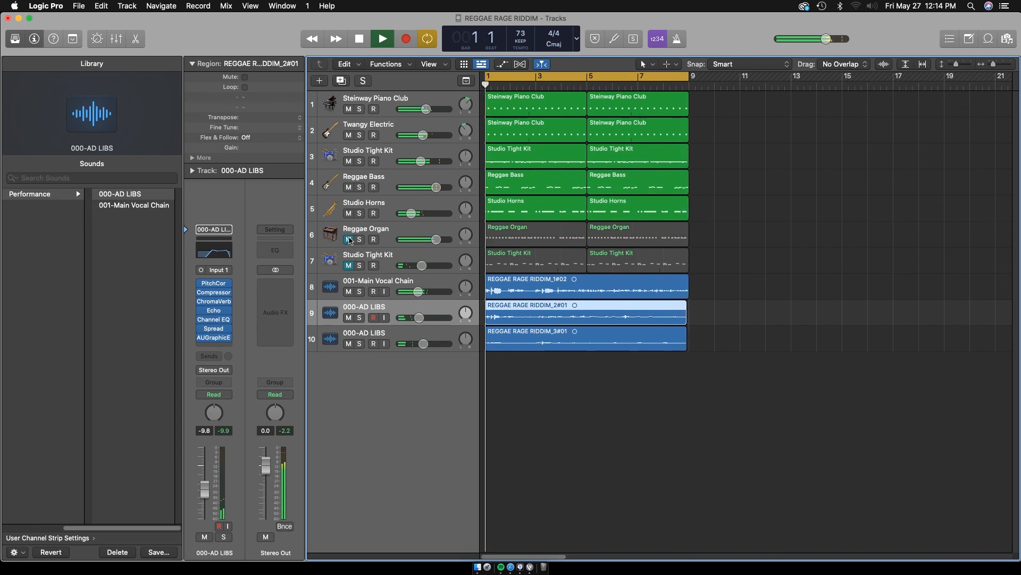
{"action": "left_click", "coordinate": [349, 265]}
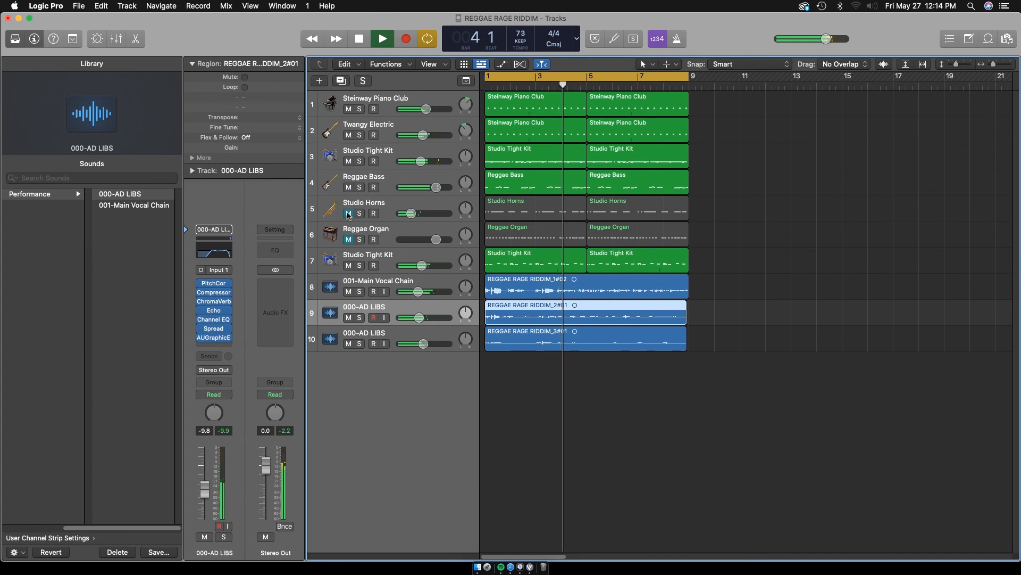
{"action": "key", "text": "super+s"}
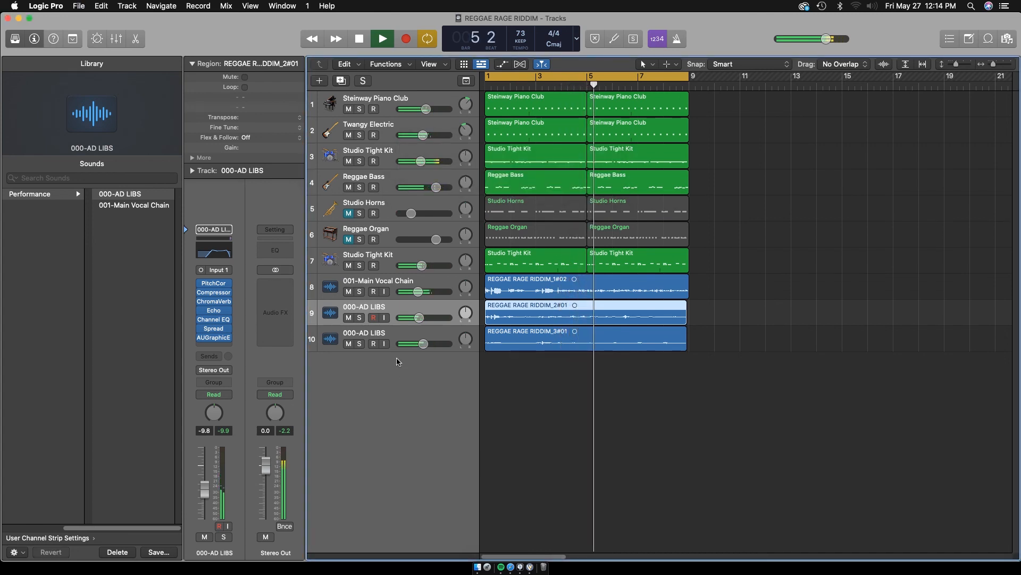
Select the second Studio Tight Kit track and show the mixer, restarting playback from bar 1 to hear the mix
{"action": "left_click", "coordinate": [424, 258]}
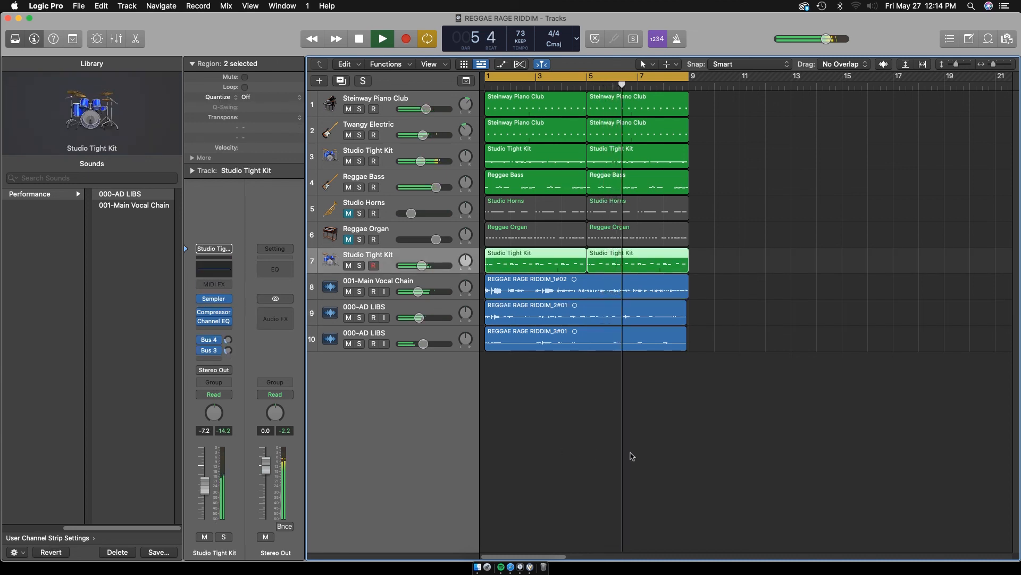
{"action": "key", "text": "x"}
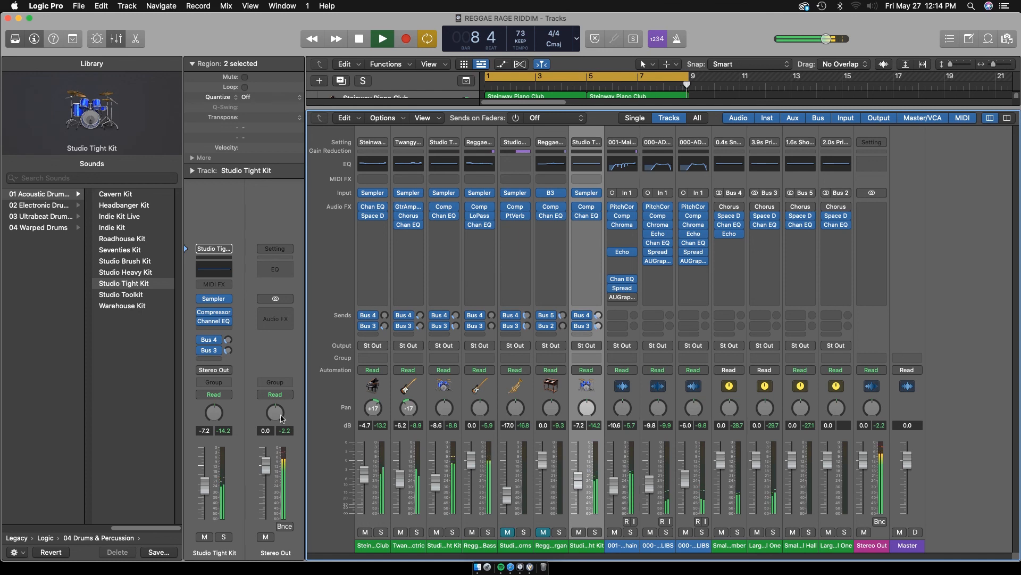
{"action": "key", "text": "space"}
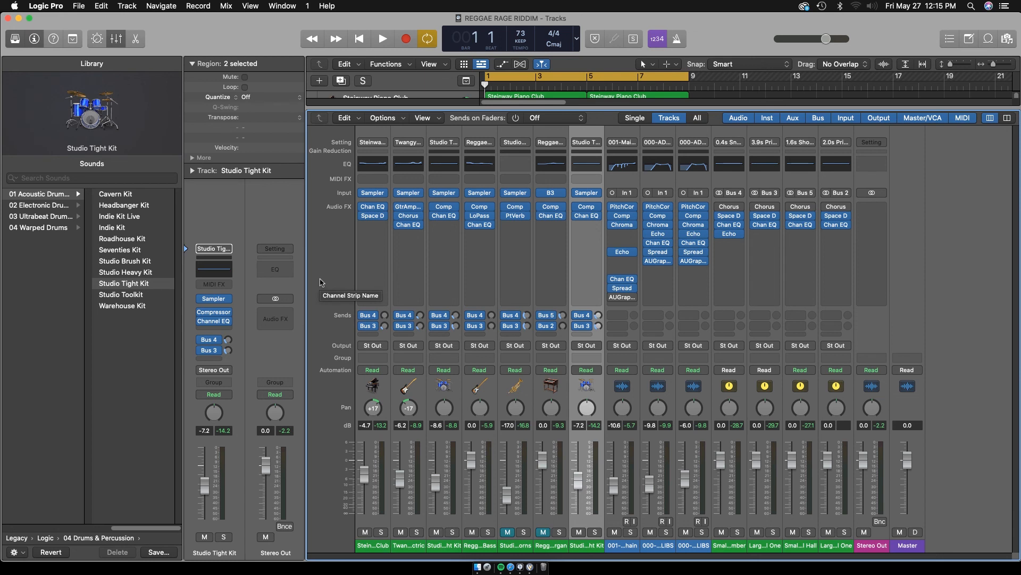
{"action": "key", "text": "space"}
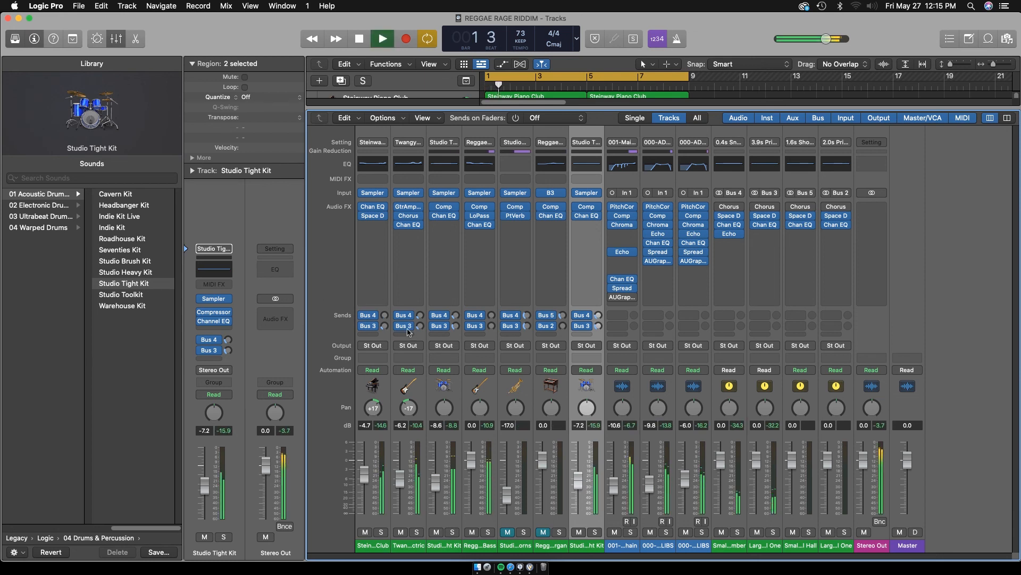